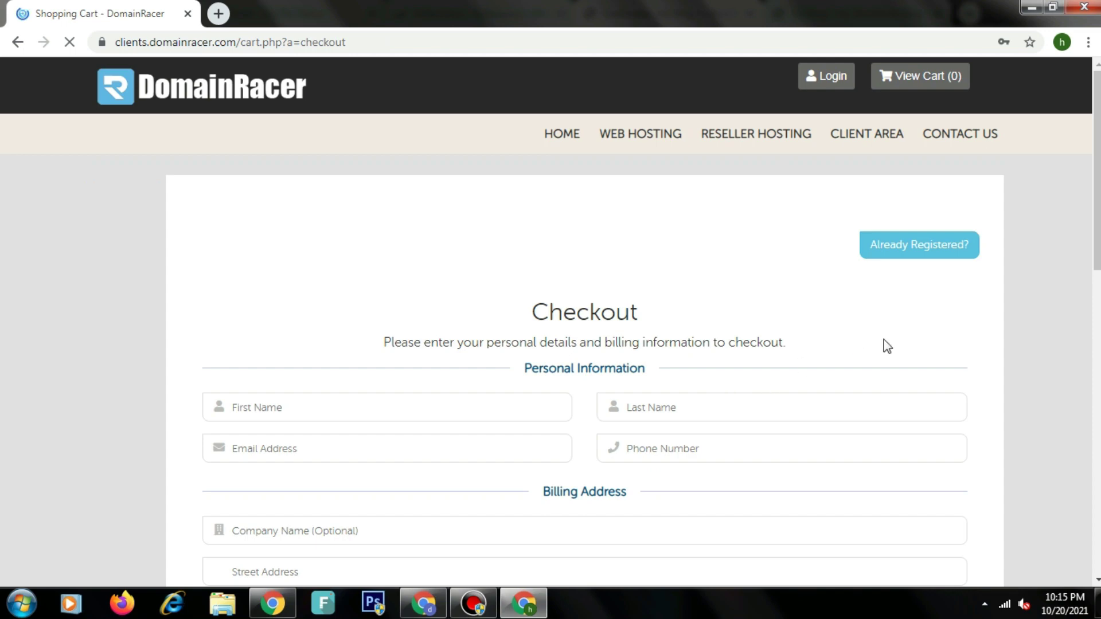
Review the checkout form's payment section and agree to the Terms of Service.
{"action": "scroll", "coordinate": [1084, 290], "scroll_direction": "down", "scroll_amount": 10}
{"action": "left_click_drag", "start_coordinate": [1092, 456], "coordinate": [1090, 523]}
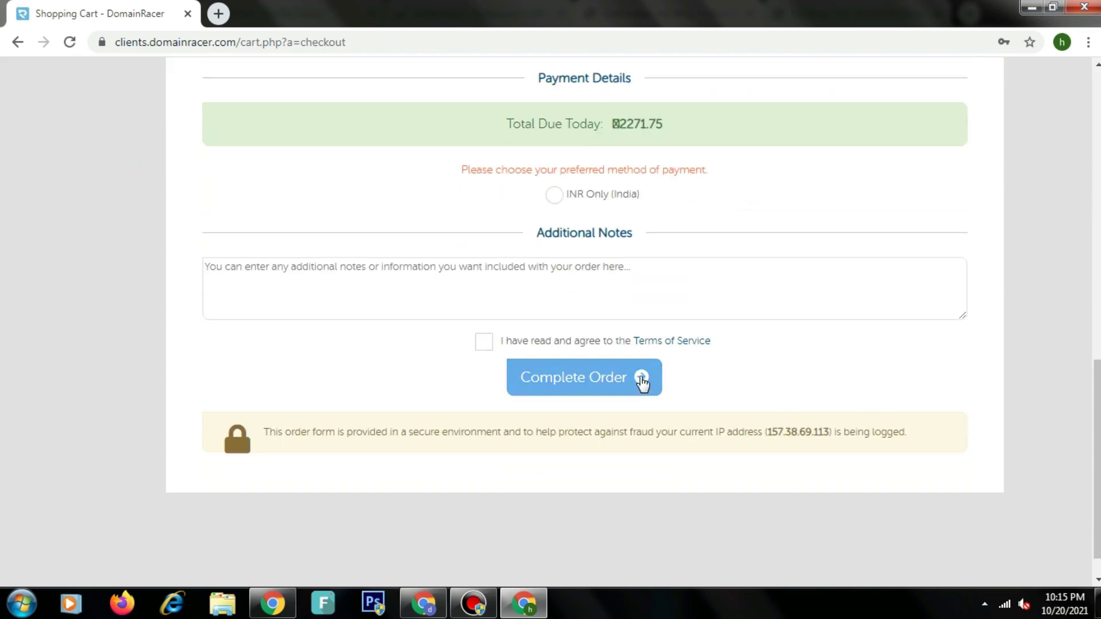
{"action": "left_click", "coordinate": [484, 345]}
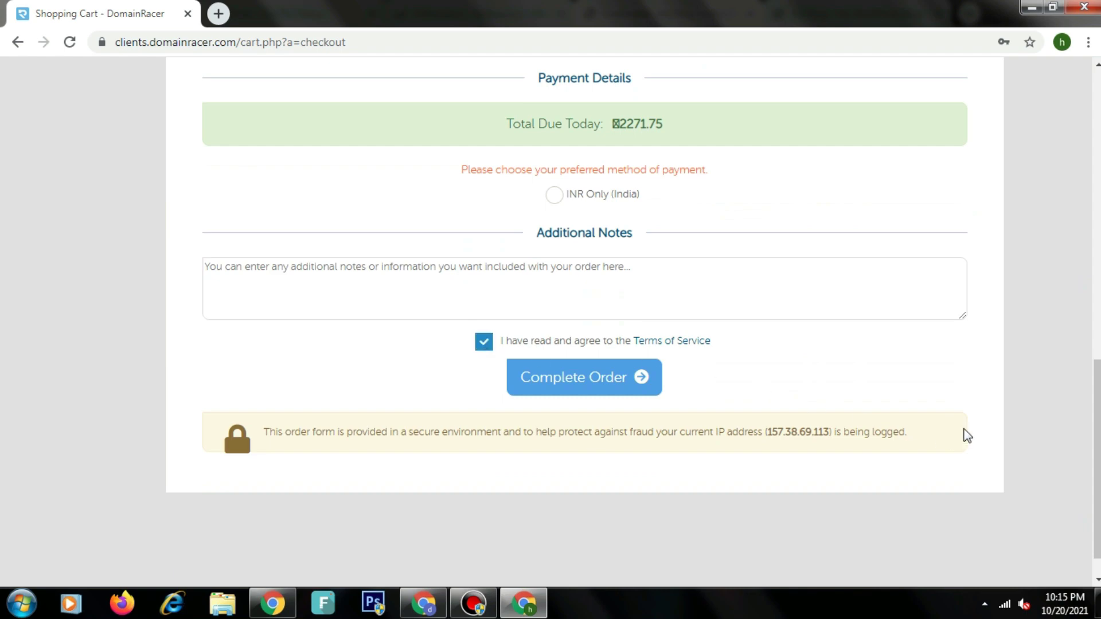
{"action": "left_click_drag", "start_coordinate": [1097, 469], "coordinate": [1099, 179]}
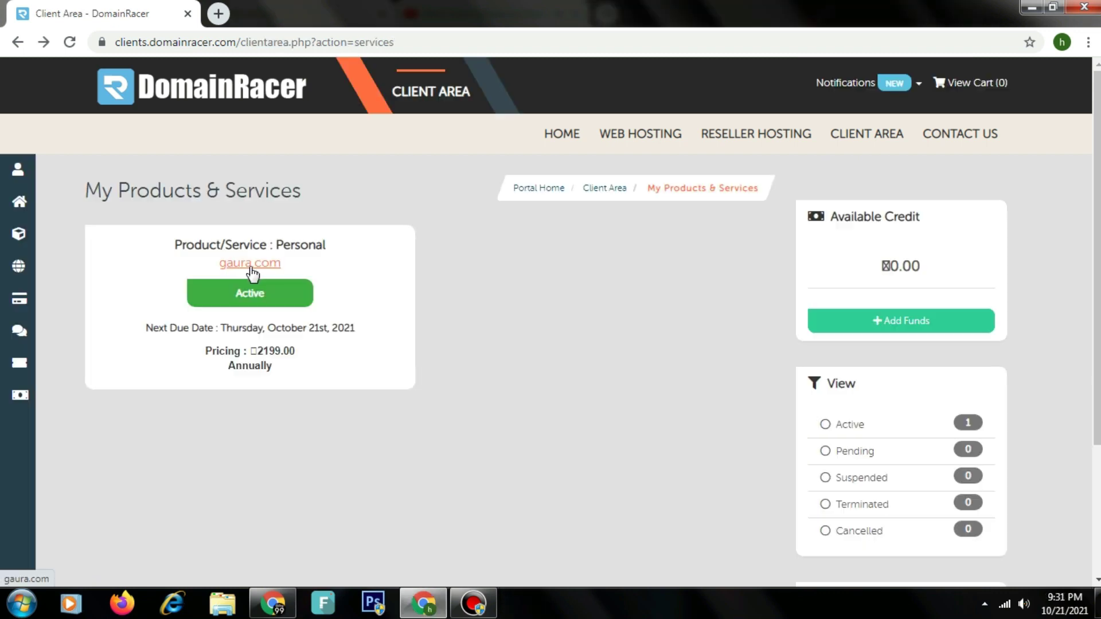
Open the active gaura.com hosting service and examine its cPanel credentials, nameservers, quick shortcuts and billing overview.
{"action": "left_click", "coordinate": [235, 294]}
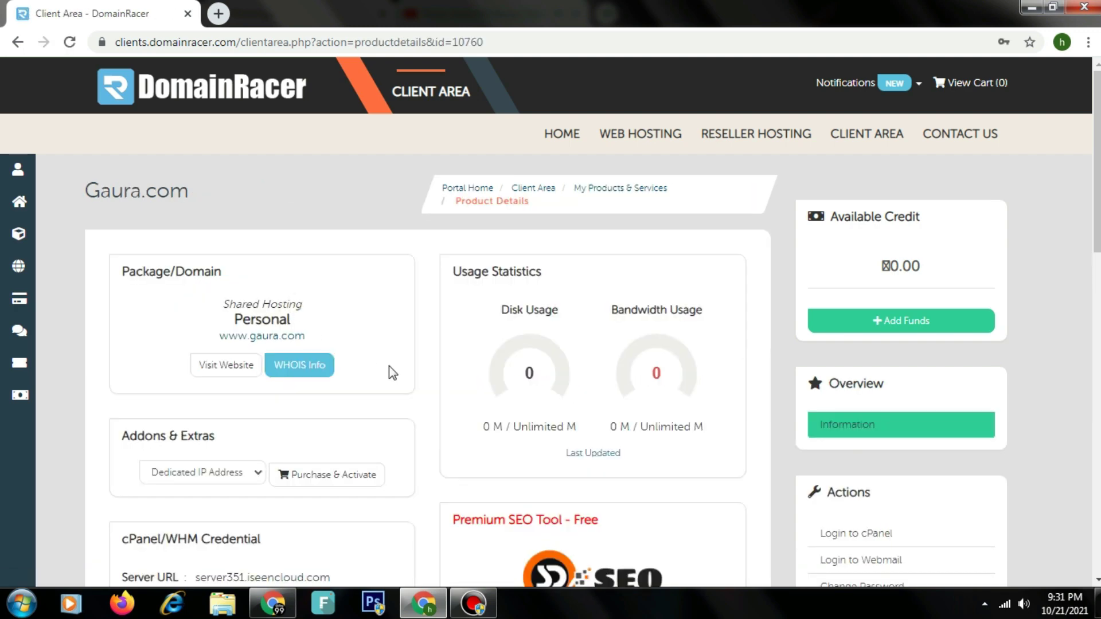
{"action": "scroll", "coordinate": [1082, 446], "scroll_direction": "down", "scroll_amount": 7}
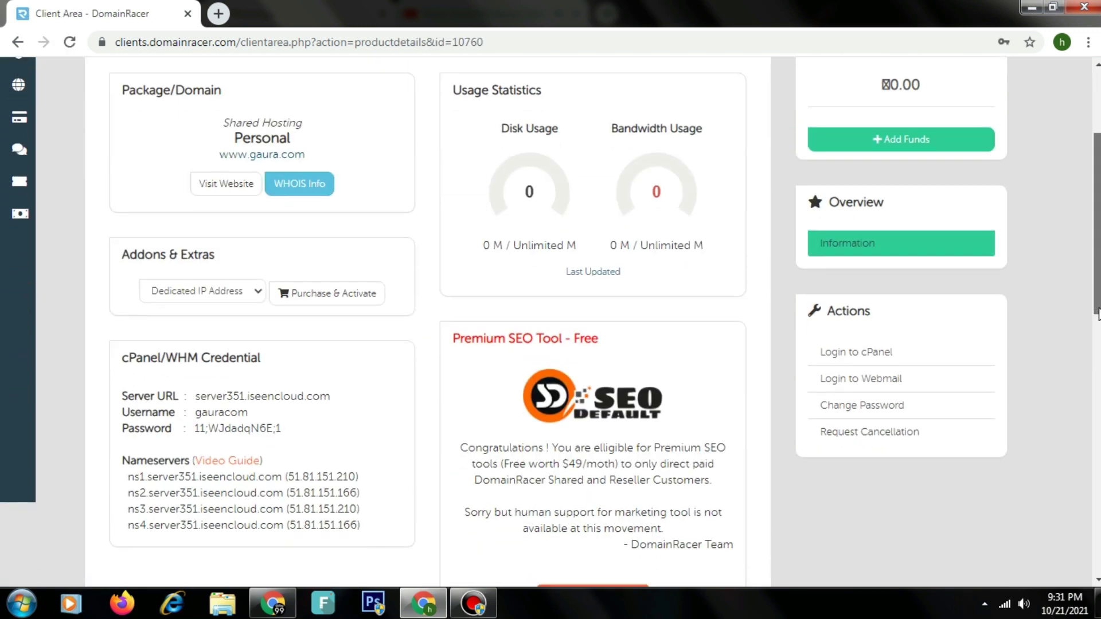
{"action": "scroll", "coordinate": [1081, 448], "scroll_direction": "down", "scroll_amount": 8}
{"action": "scroll", "coordinate": [1079, 505], "scroll_direction": "up", "scroll_amount": 8}
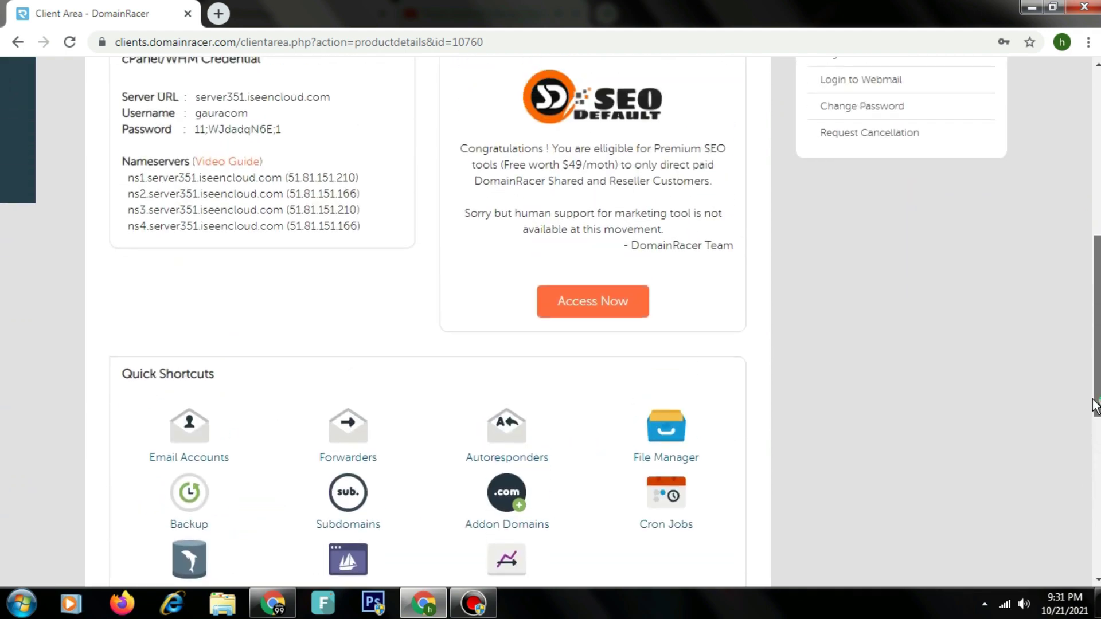
{"action": "scroll", "coordinate": [1076, 565], "scroll_direction": "down", "scroll_amount": 6}
{"action": "scroll", "coordinate": [1081, 572], "scroll_direction": "down", "scroll_amount": 2}
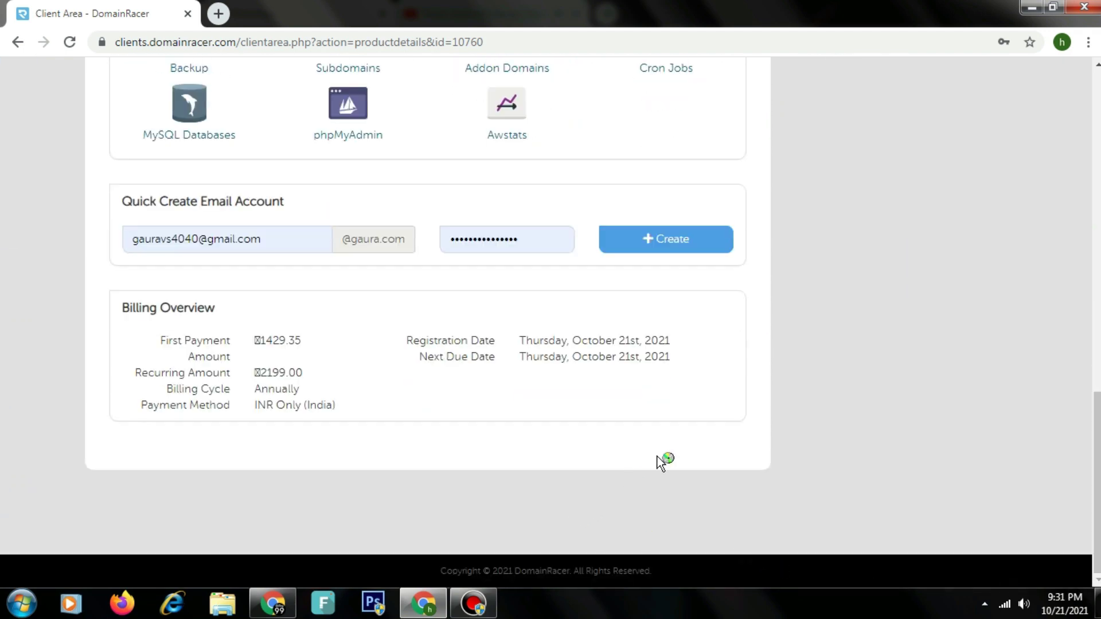
{"action": "scroll", "coordinate": [832, 333], "scroll_direction": "up", "scroll_amount": 10}
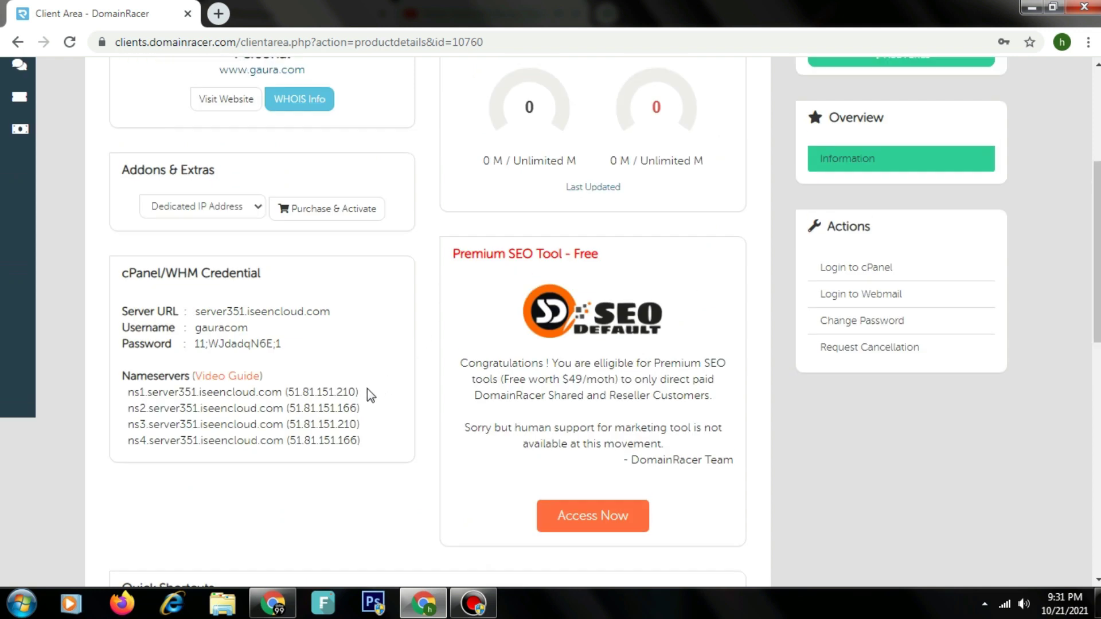
{"action": "left_click_drag", "start_coordinate": [367, 389], "coordinate": [261, 462]}
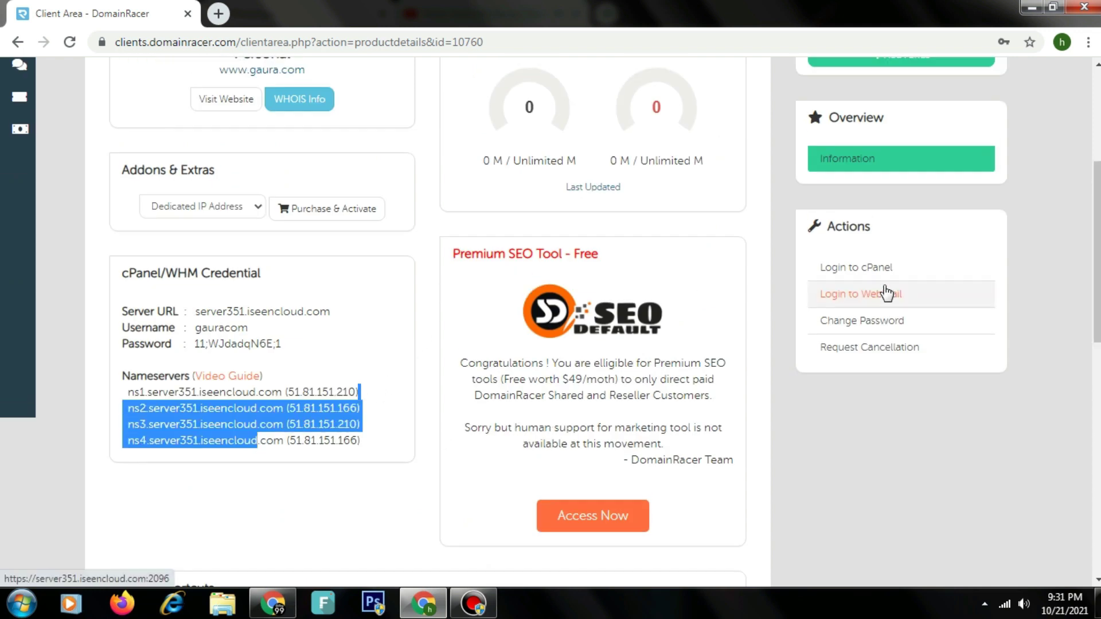
Log in to cPanel from the service's details and open WordPress among the Softaculous Apps Installer scripts.
{"action": "left_click", "coordinate": [868, 268]}
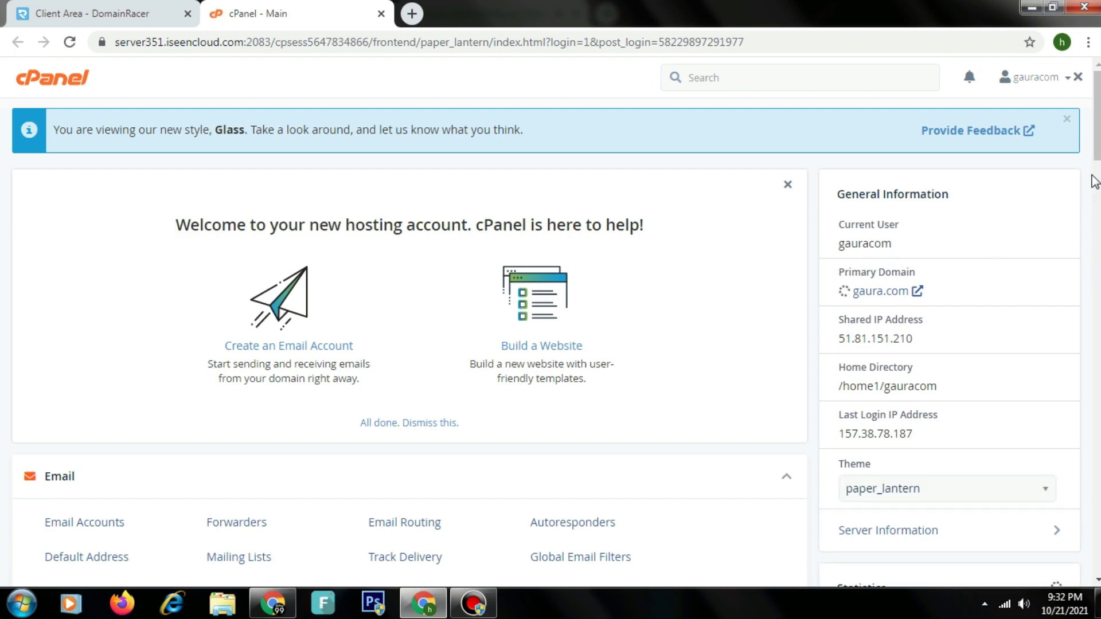
{"action": "scroll", "coordinate": [1093, 229], "scroll_direction": "down", "scroll_amount": 15}
{"action": "scroll", "coordinate": [545, 341], "scroll_direction": "down", "scroll_amount": 4}
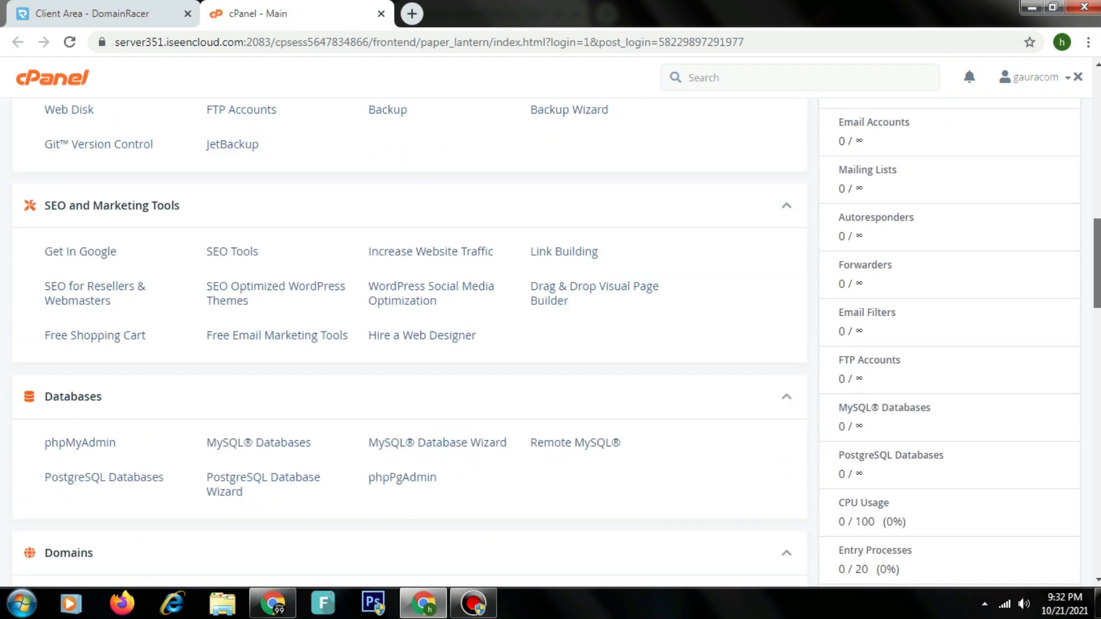
{"action": "scroll", "coordinate": [545, 342], "scroll_direction": "up", "scroll_amount": 15}
{"action": "scroll", "coordinate": [545, 341], "scroll_direction": "down", "scroll_amount": 6}
{"action": "scroll", "coordinate": [410, 341], "scroll_direction": "down", "scroll_amount": 10}
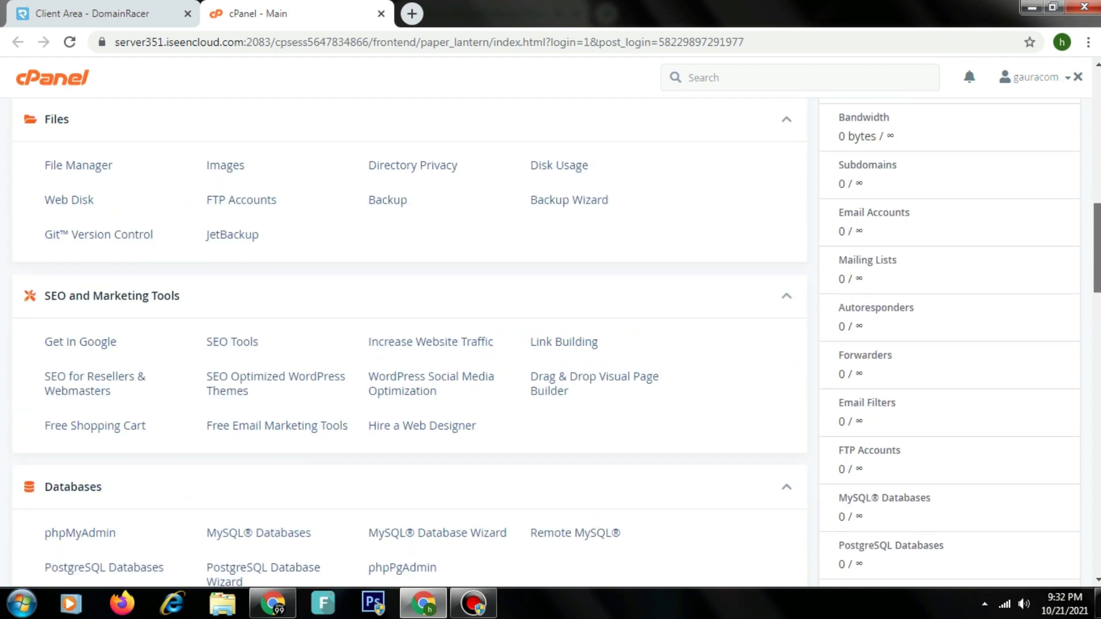
{"action": "scroll", "coordinate": [1086, 433], "scroll_direction": "down", "scroll_amount": 12}
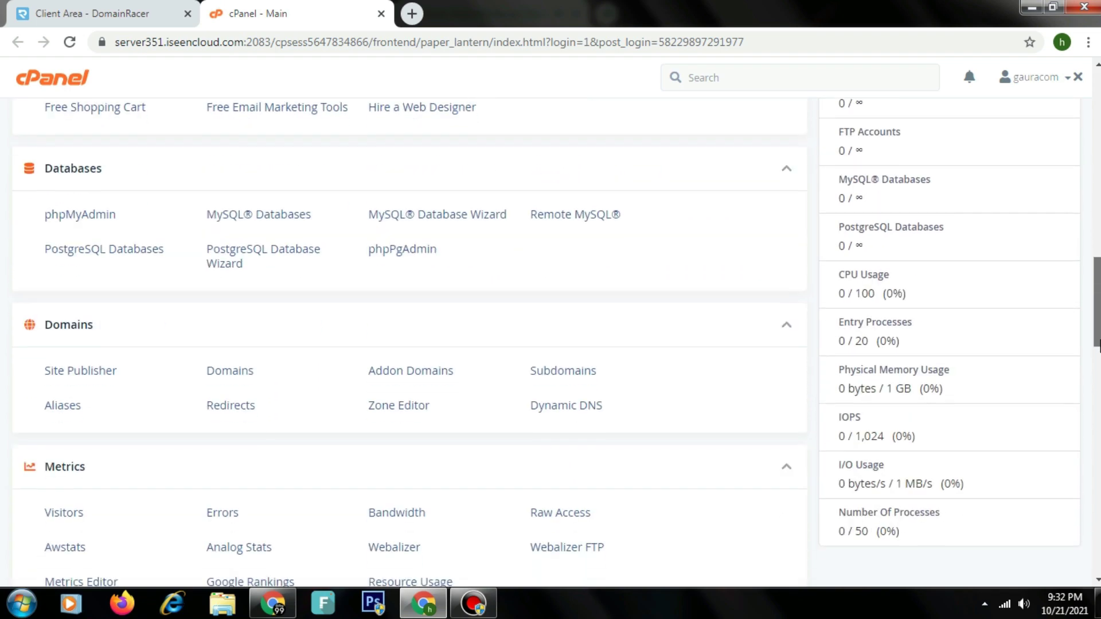
{"action": "scroll", "coordinate": [1086, 432], "scroll_direction": "down", "scroll_amount": 6}
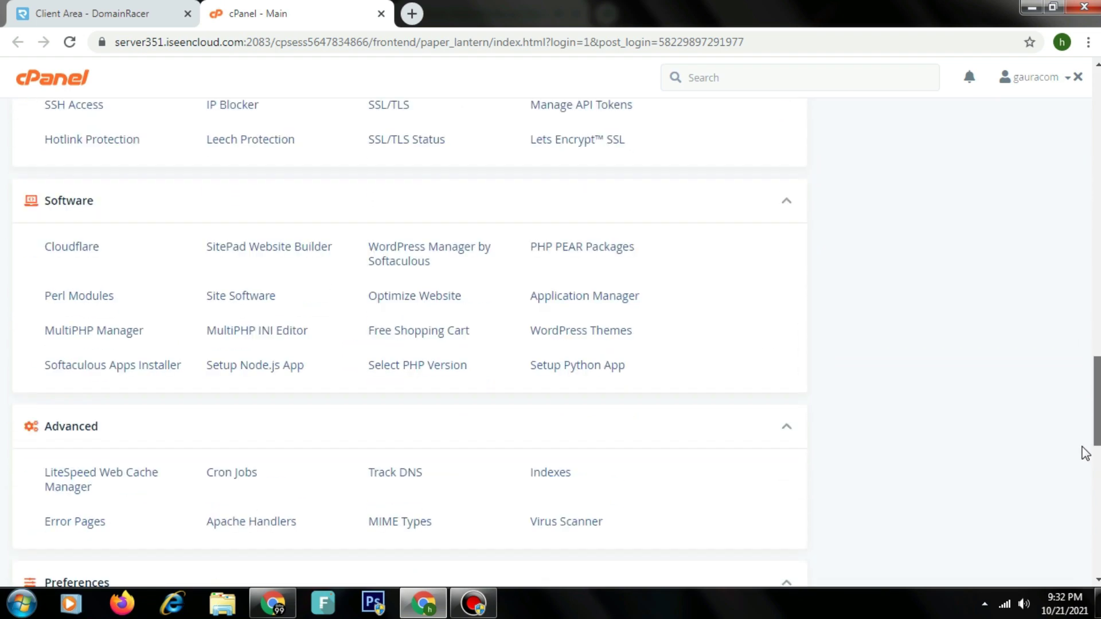
{"action": "scroll", "coordinate": [1079, 487], "scroll_direction": "down", "scroll_amount": 9}
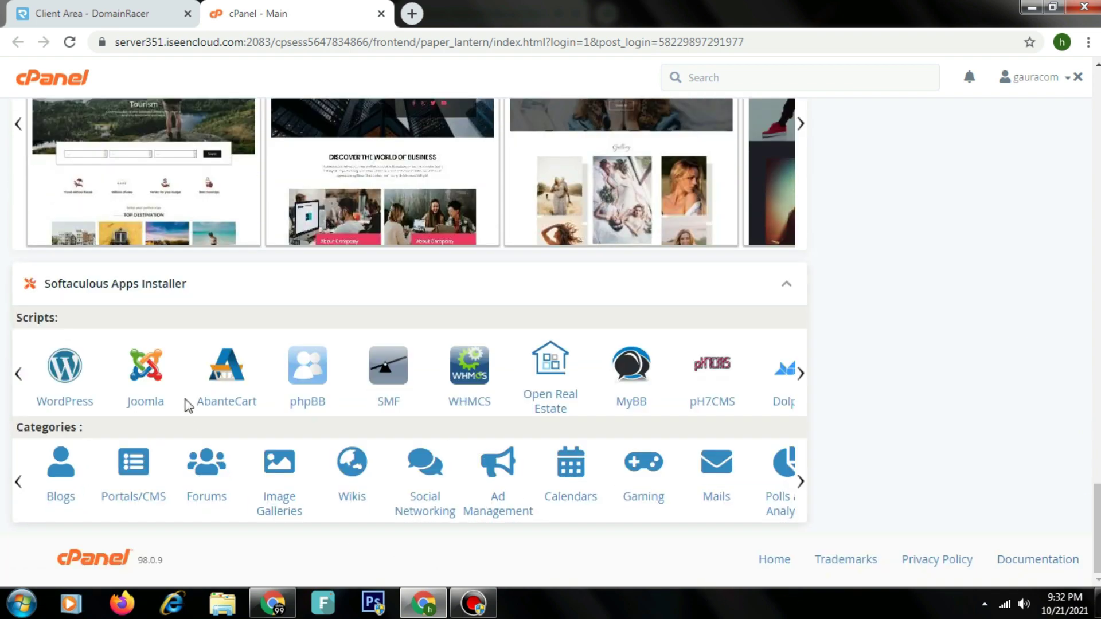
{"action": "left_click", "coordinate": [73, 383]}
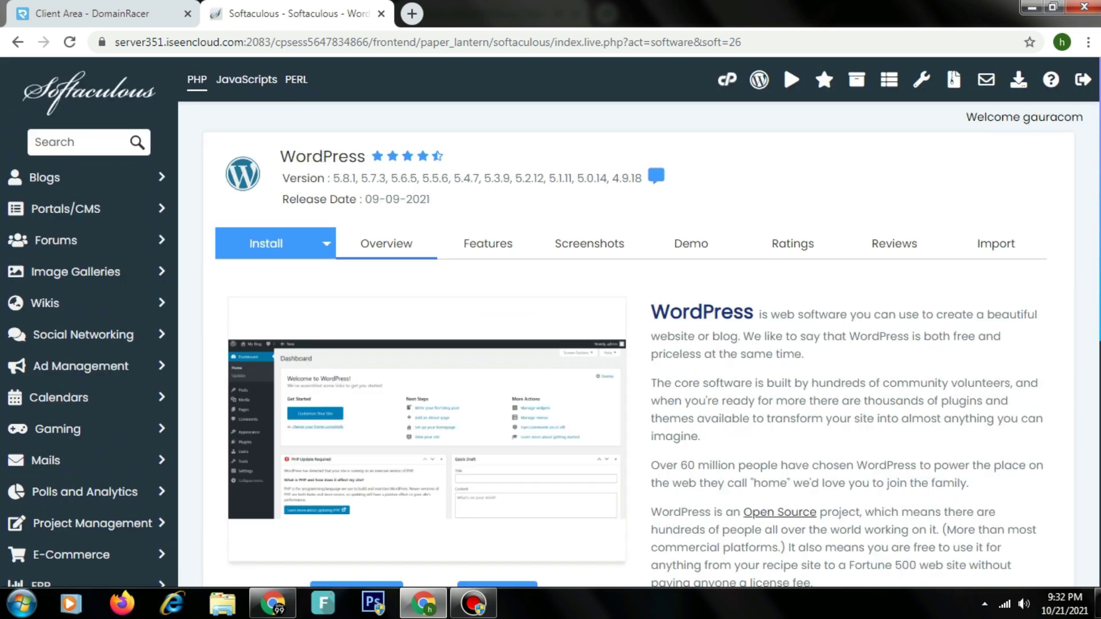
Start the WordPress installation setup with gaura.com as the installation domain.
{"action": "scroll", "coordinate": [1046, 218], "scroll_direction": "down", "scroll_amount": 3}
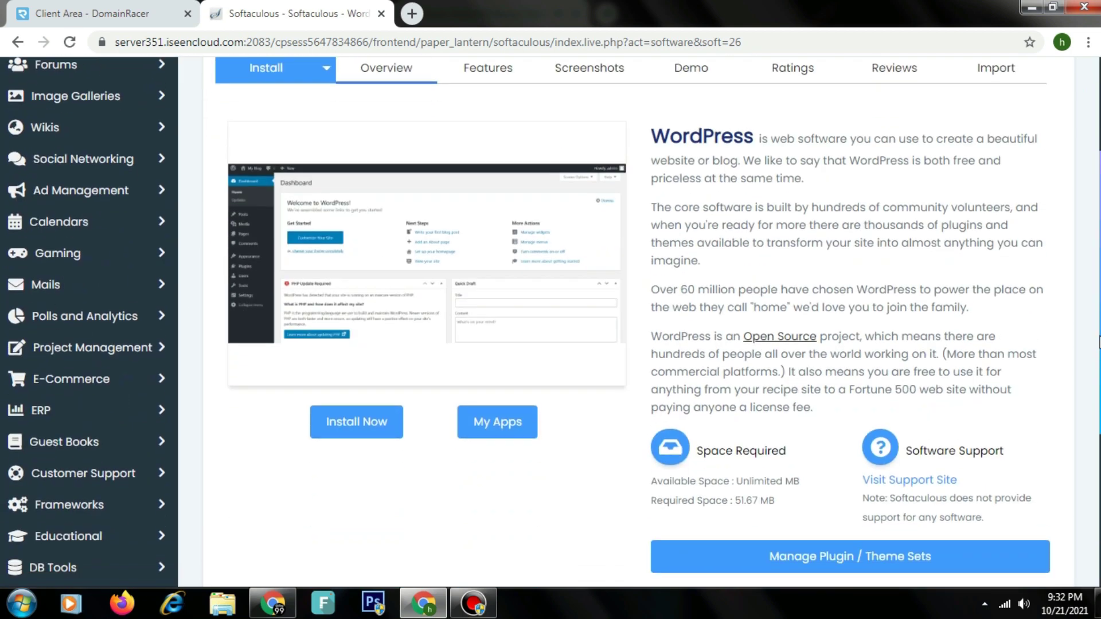
{"action": "left_click", "coordinate": [364, 422]}
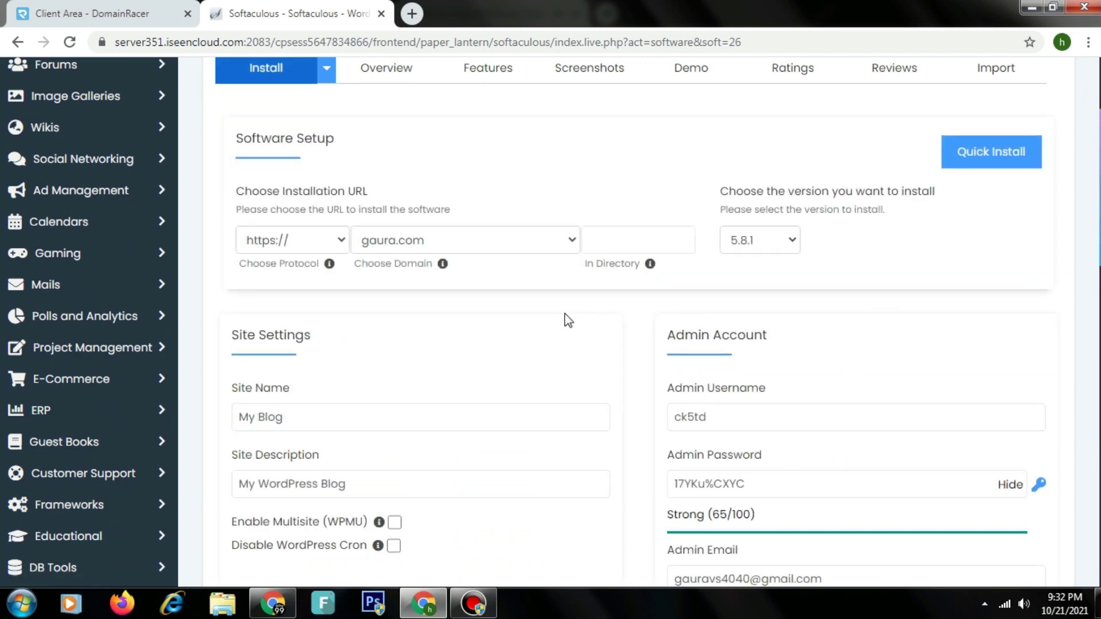
{"action": "left_click", "coordinate": [531, 250]}
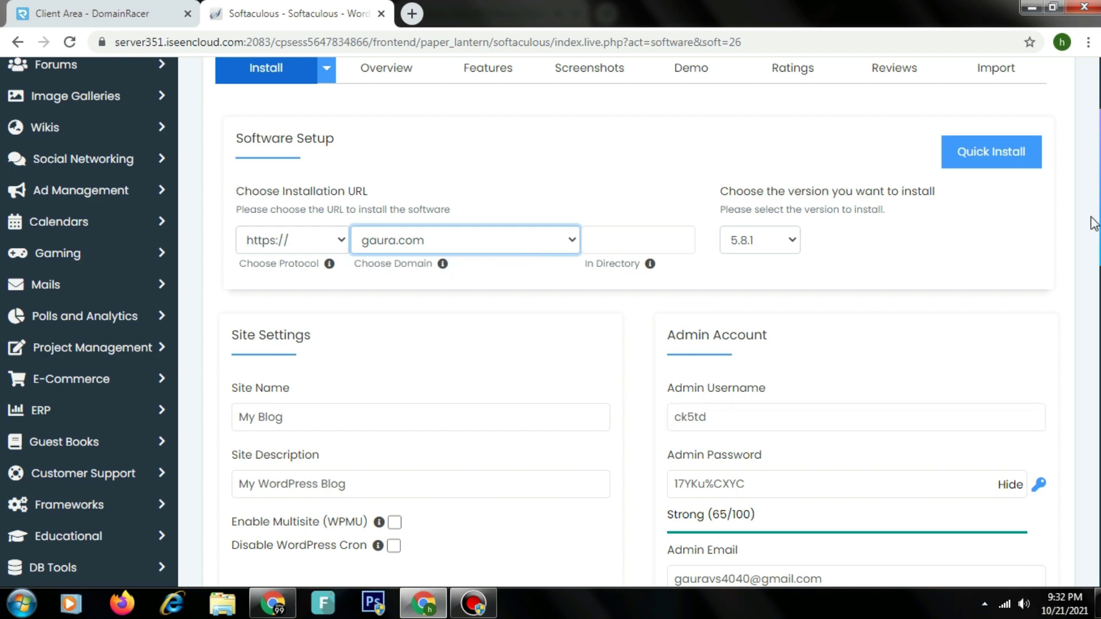
Copy the admin email address and paste it as the WordPress admin username.
{"action": "scroll", "coordinate": [1093, 223], "scroll_direction": "down", "scroll_amount": 2}
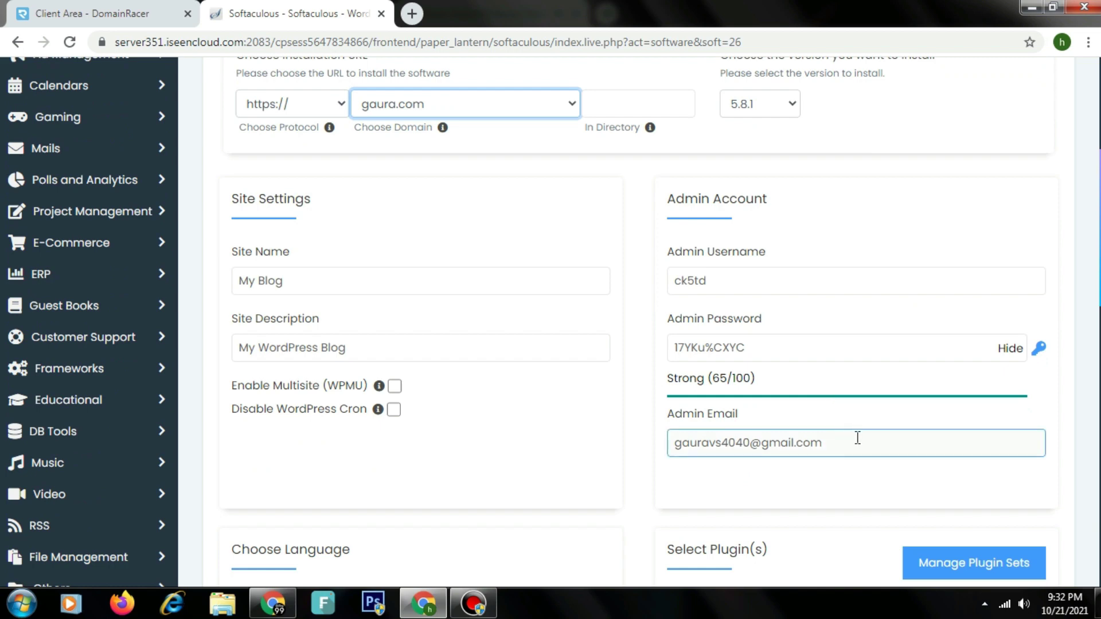
{"action": "left_click_drag", "start_coordinate": [857, 438], "coordinate": [620, 455]}
{"action": "key", "text": "ctrl+c"}
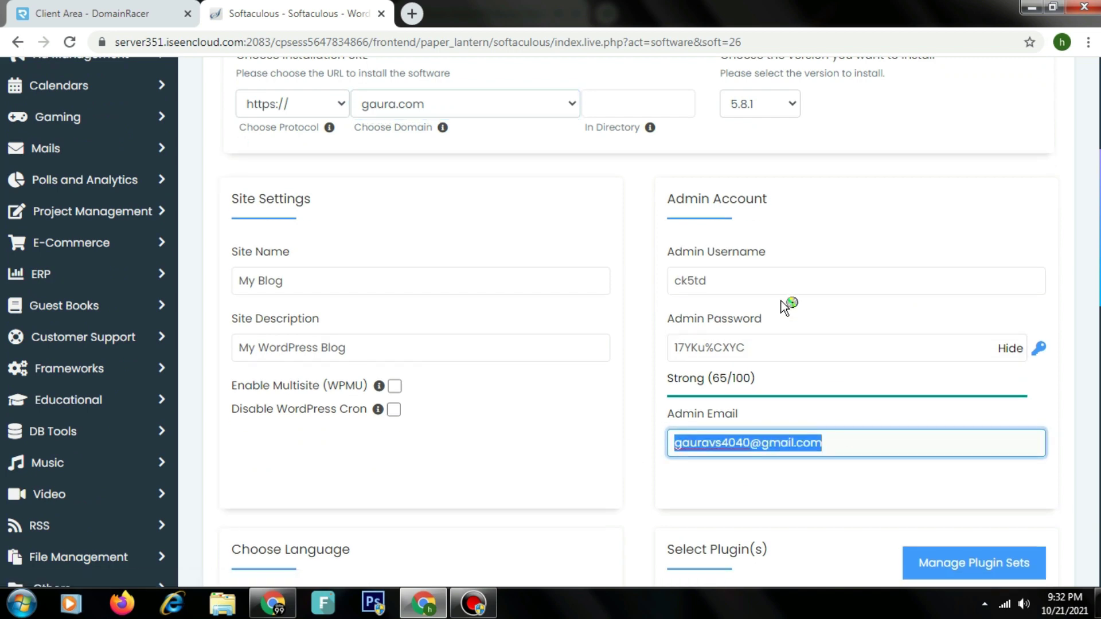
{"action": "left_click_drag", "start_coordinate": [765, 279], "coordinate": [522, 321]}
{"action": "key", "text": "ctrl+v"}
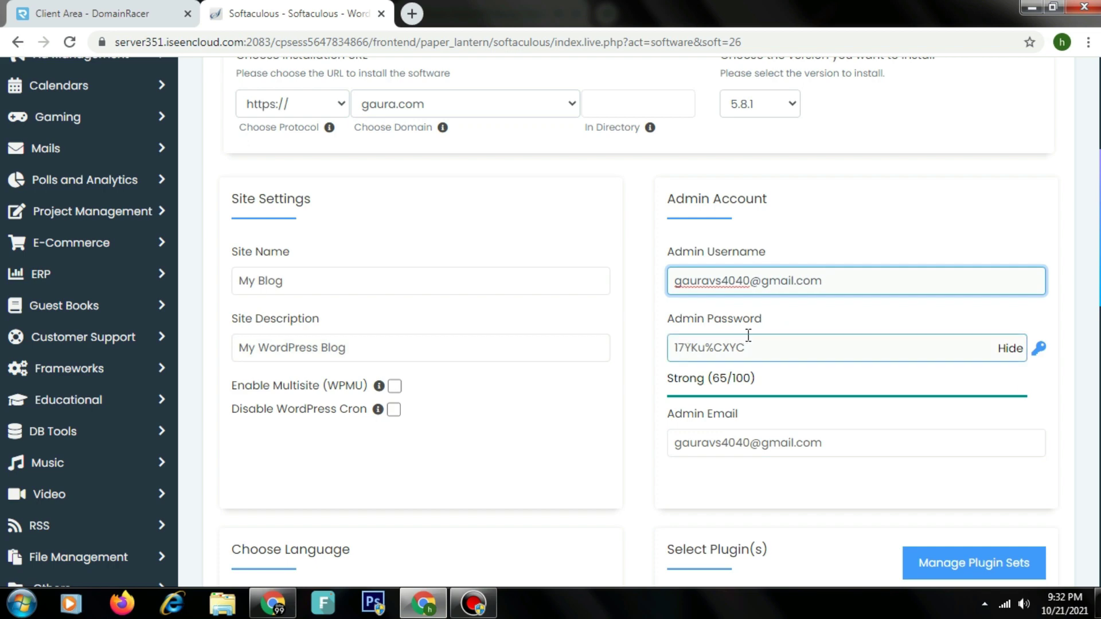
Hide the admin password's characters and replace the generated password with a new admin password.
{"action": "left_click", "coordinate": [1011, 350]}
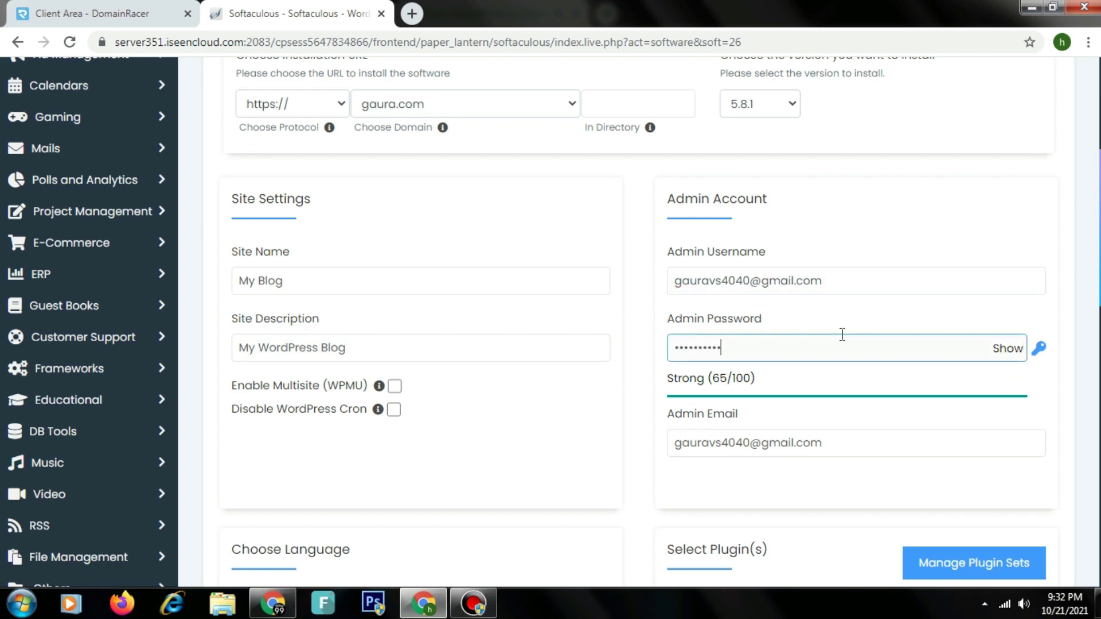
{"action": "left_click_drag", "start_coordinate": [841, 344], "coordinate": [501, 422]}
{"action": "type", "text": "***"}
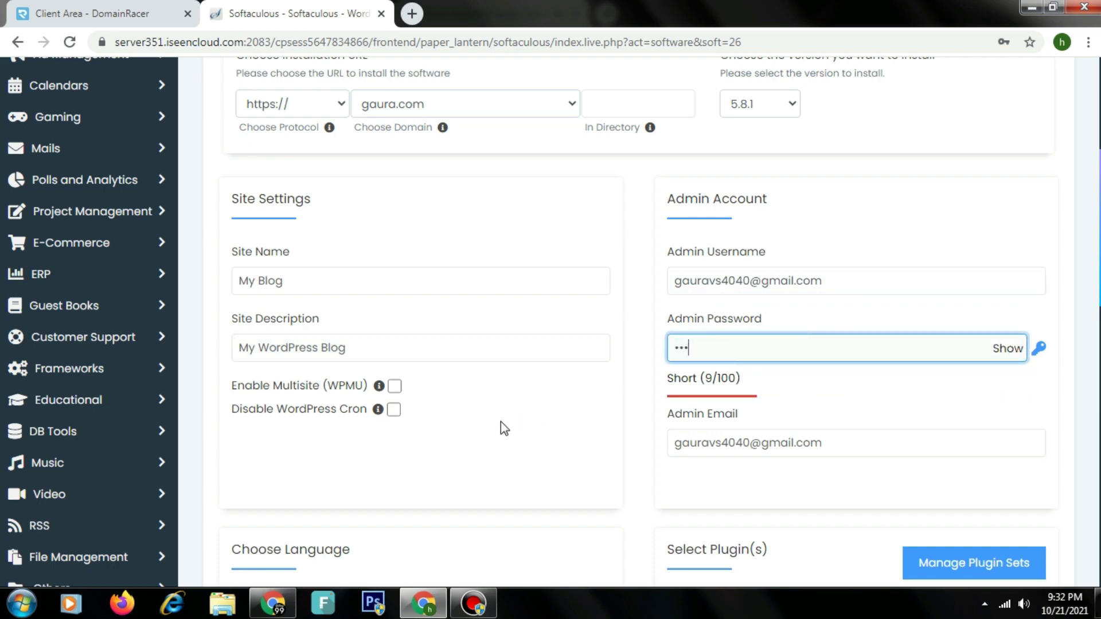
{"action": "type", "text": "*****"}
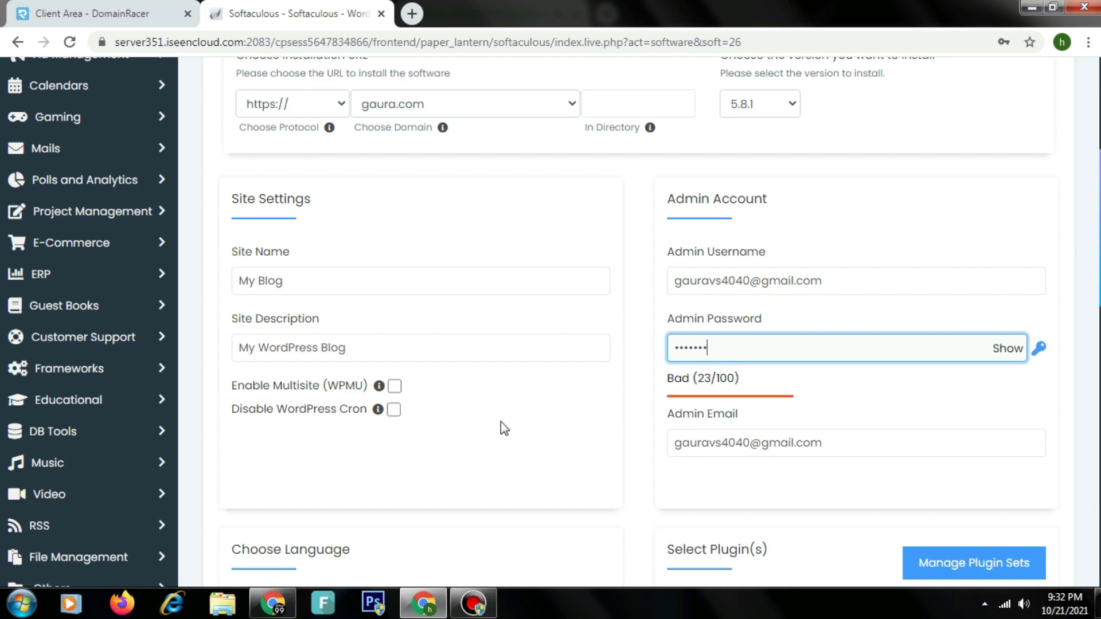
{"action": "type", "text": "***"}
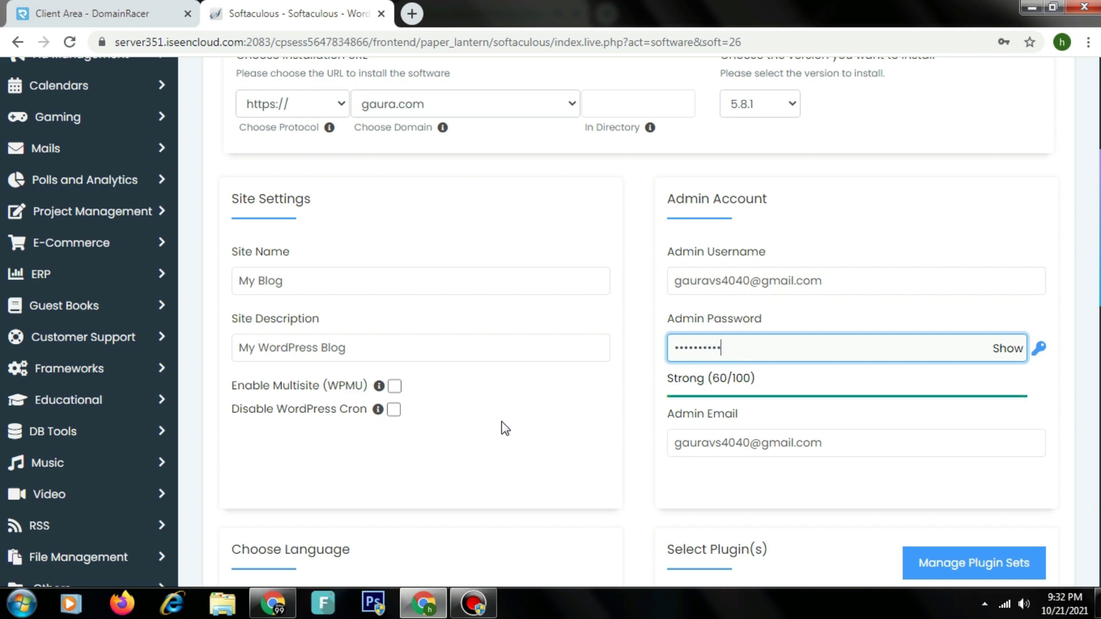
{"action": "left_click", "coordinate": [771, 438]}
Install WordPress with the entered settings and save the admin login in the browser.
{"action": "scroll", "coordinate": [778, 411], "scroll_direction": "down", "scroll_amount": 20}
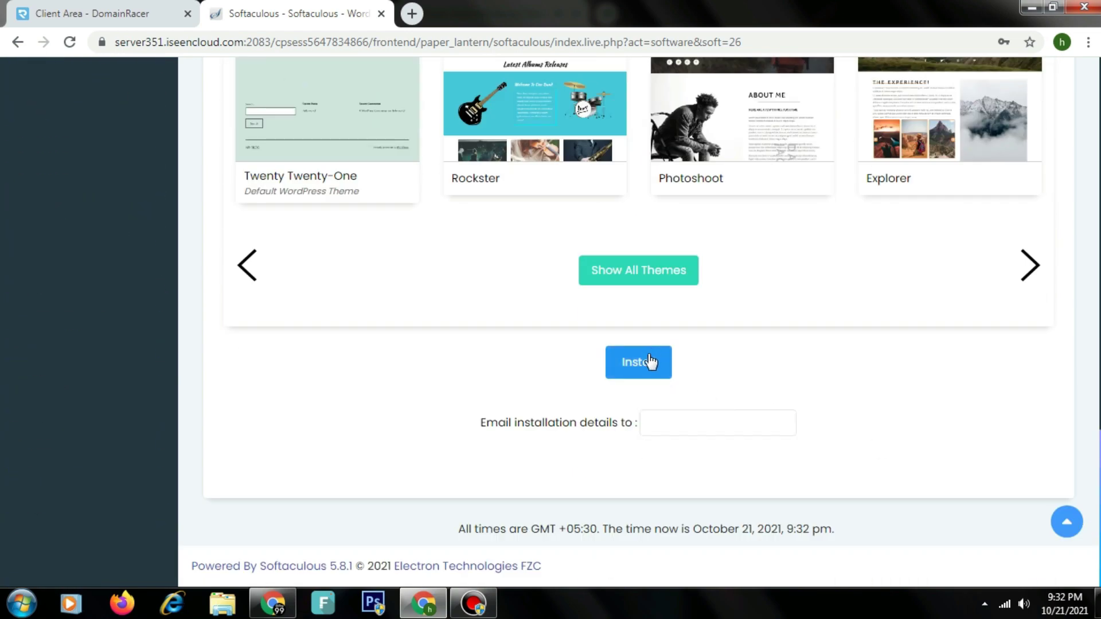
{"action": "left_click", "coordinate": [653, 356]}
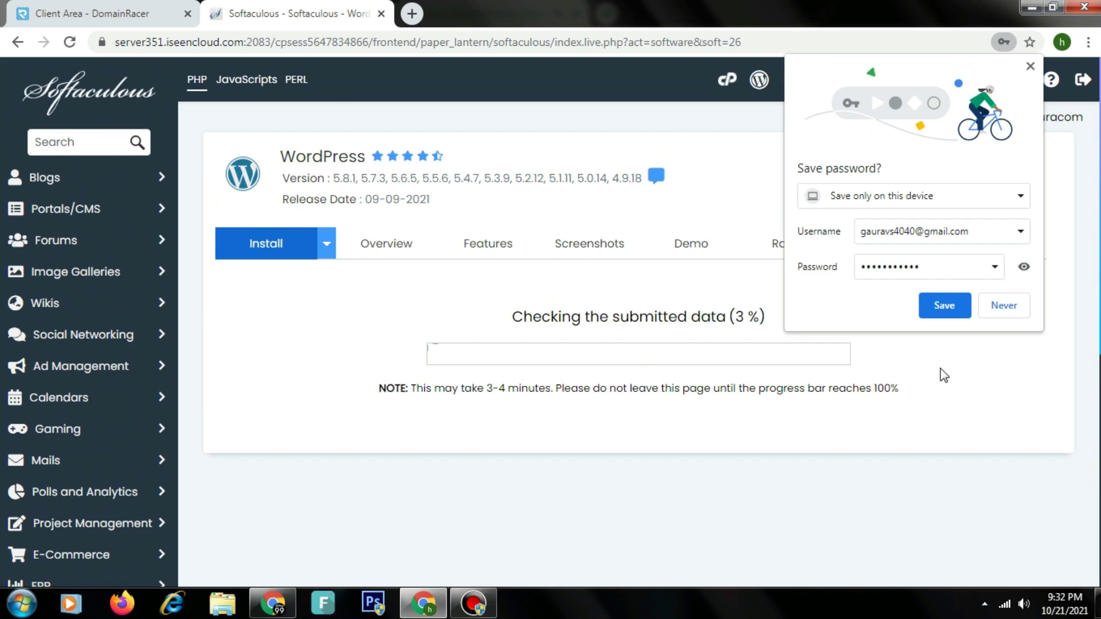
{"action": "left_click", "coordinate": [948, 312]}
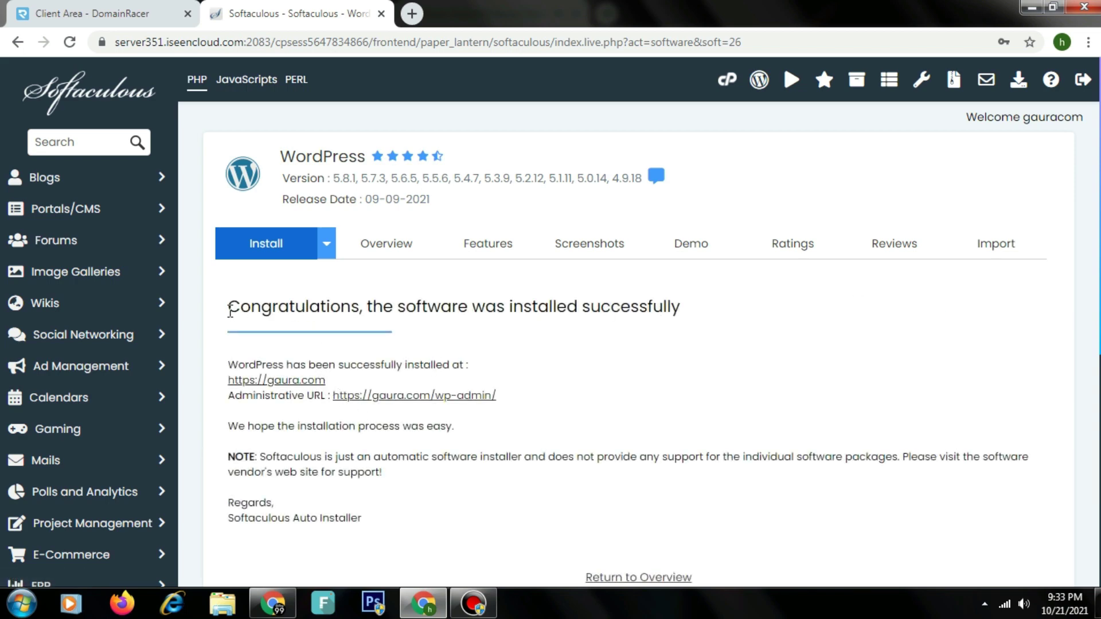
{"action": "left_click_drag", "start_coordinate": [230, 311], "coordinate": [573, 341]}
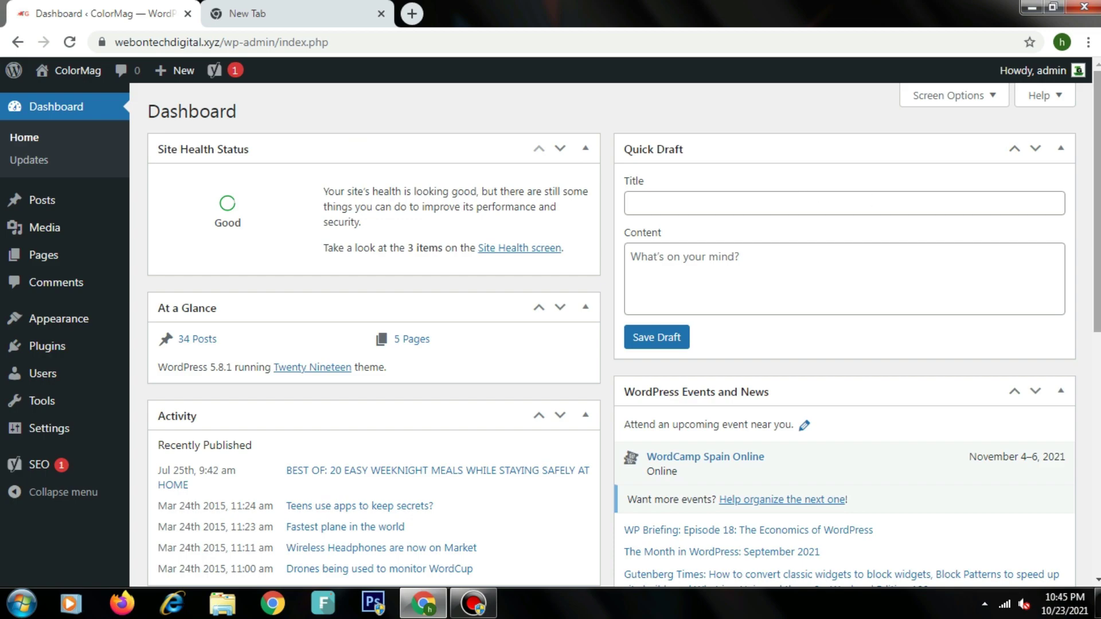
Look over the webontechdigital.xyz WordPress dashboard and open the page for adding new plugins.
{"action": "mouse_move", "coordinate": [1096, 244]}
{"action": "left_mouse_down"}
{"action": "mouse_move", "coordinate": [1096, 486]}
{"action": "mouse_move", "coordinate": [1097, 244]}
{"action": "left_mouse_up"}
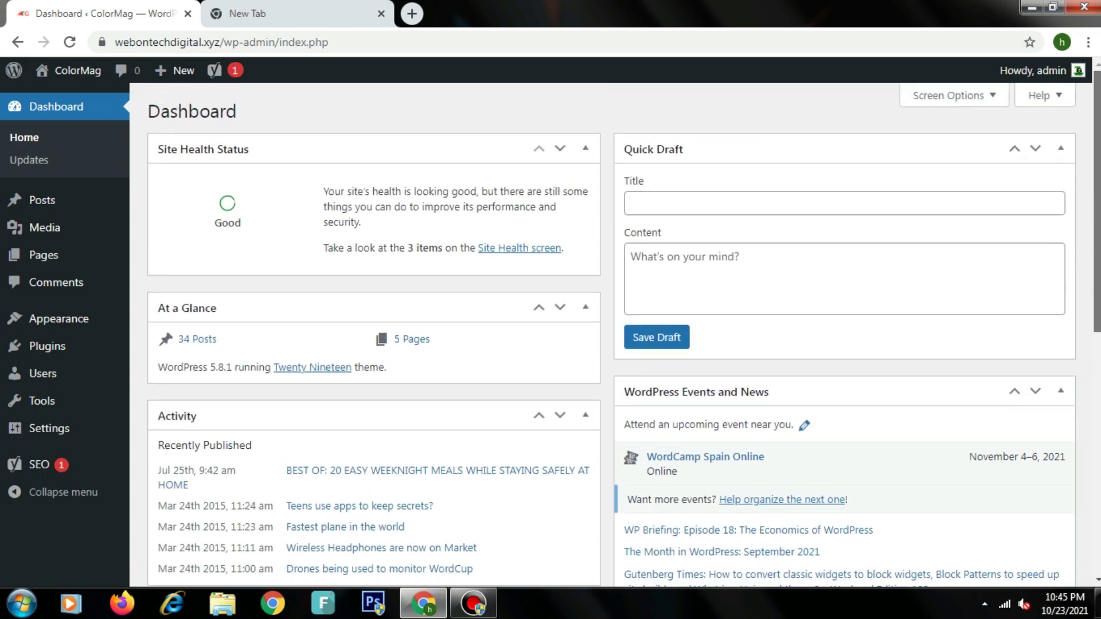
{"action": "scroll", "coordinate": [1062, 432], "scroll_direction": "down", "scroll_amount": 8}
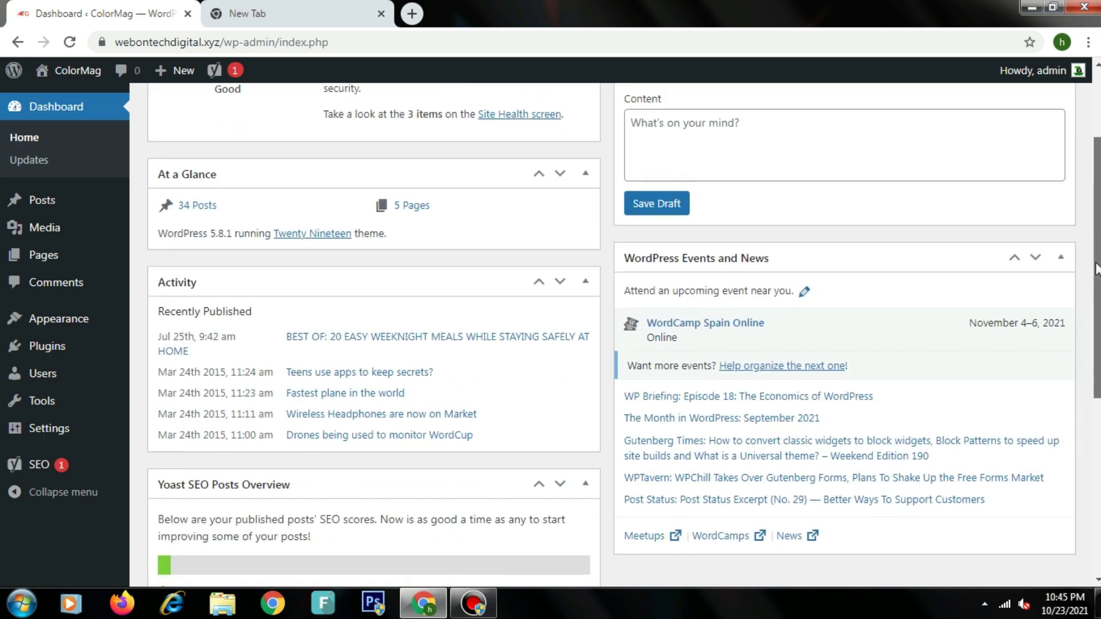
{"action": "scroll", "coordinate": [1061, 432], "scroll_direction": "up", "scroll_amount": 10}
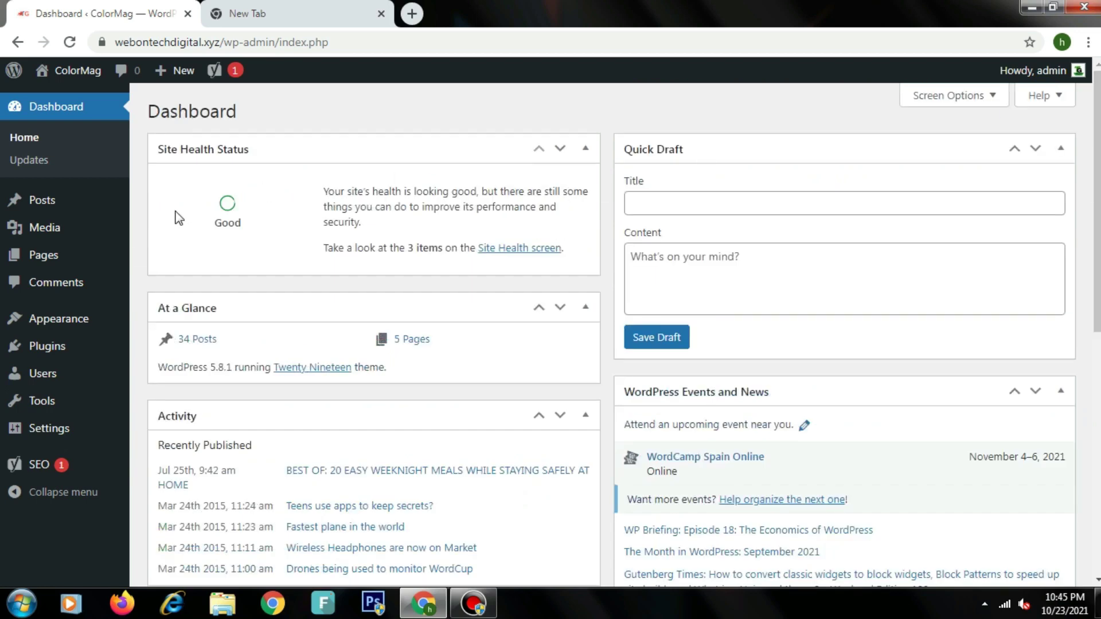
{"action": "left_click", "coordinate": [47, 345]}
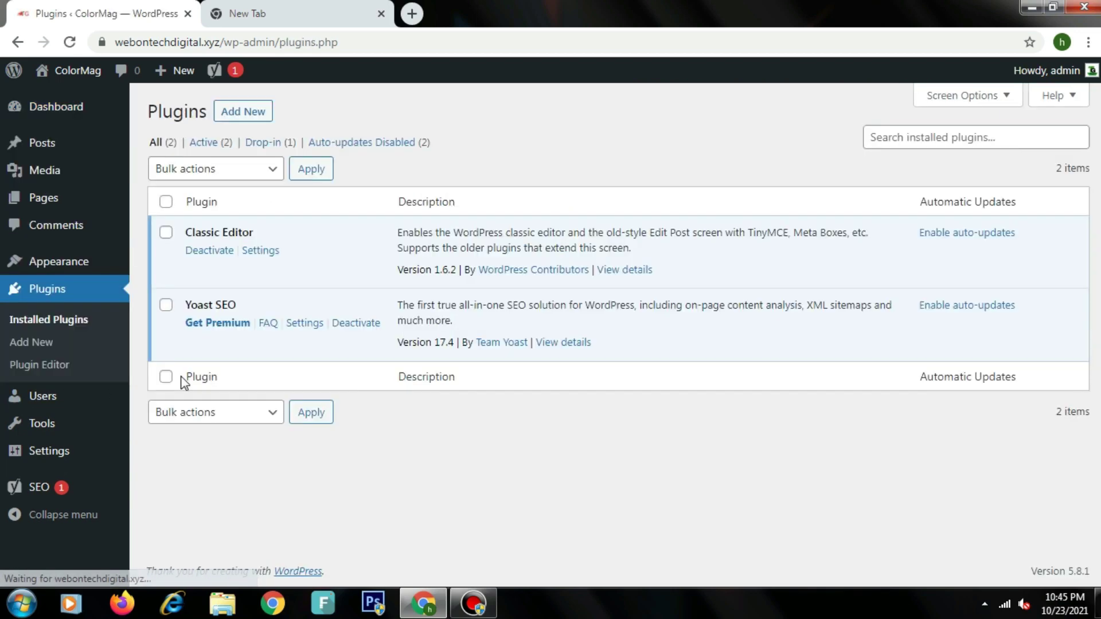
{"action": "left_click", "coordinate": [79, 347]}
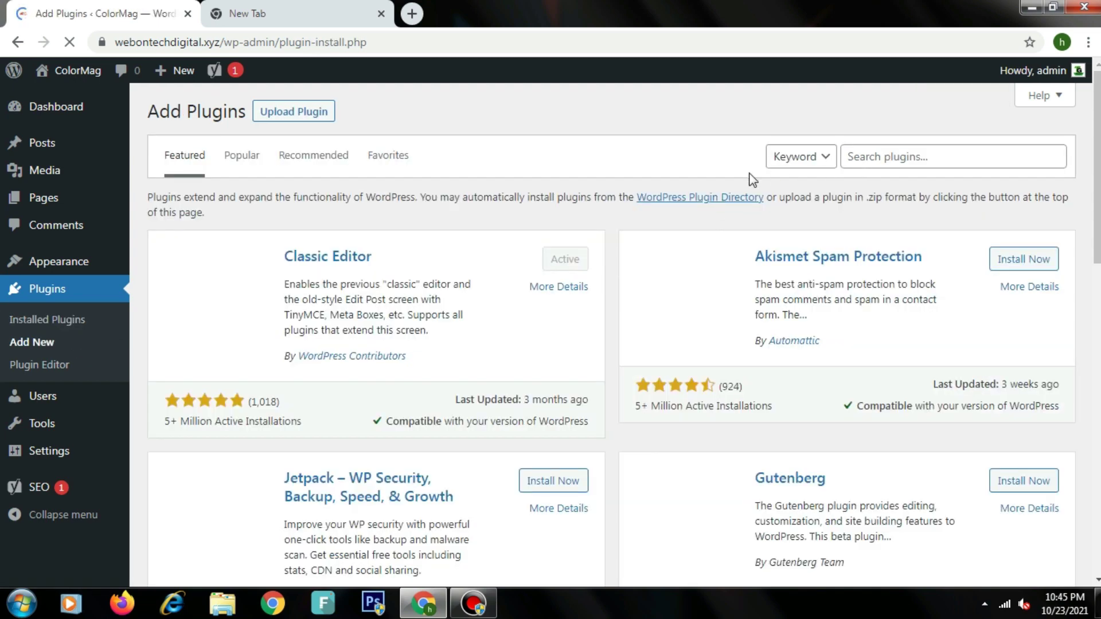
Search the plugin directory for "yoast" and look at the Yoast SEO plugin entry.
{"action": "left_click_drag", "start_coordinate": [363, 270], "coordinate": [287, 262]}
{"action": "left_click", "coordinate": [454, 208]}
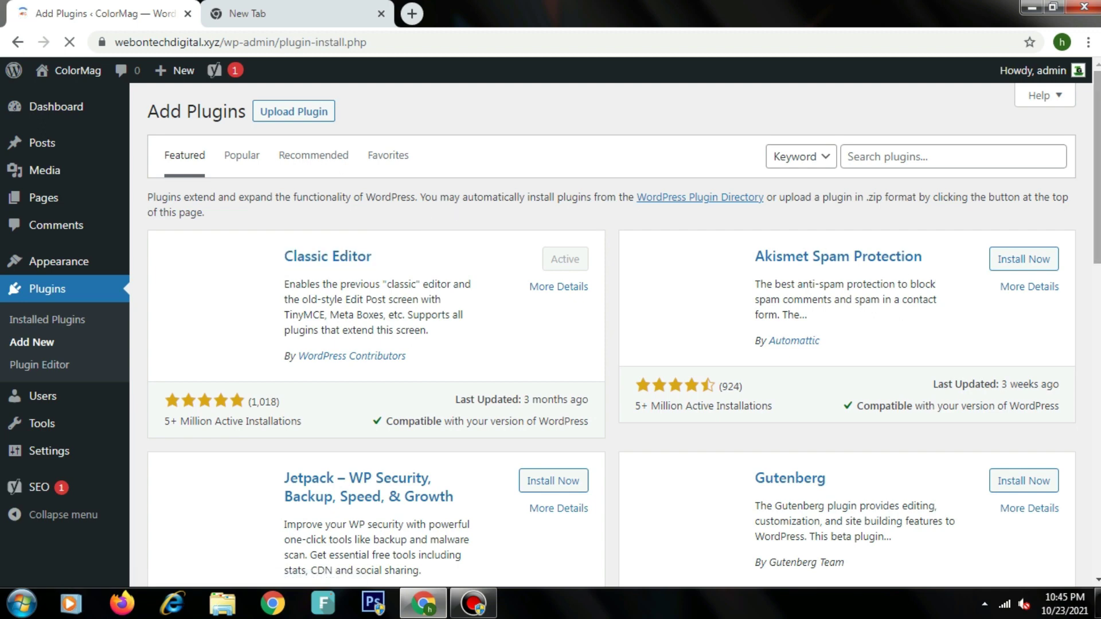
{"action": "left_click", "coordinate": [935, 160]}
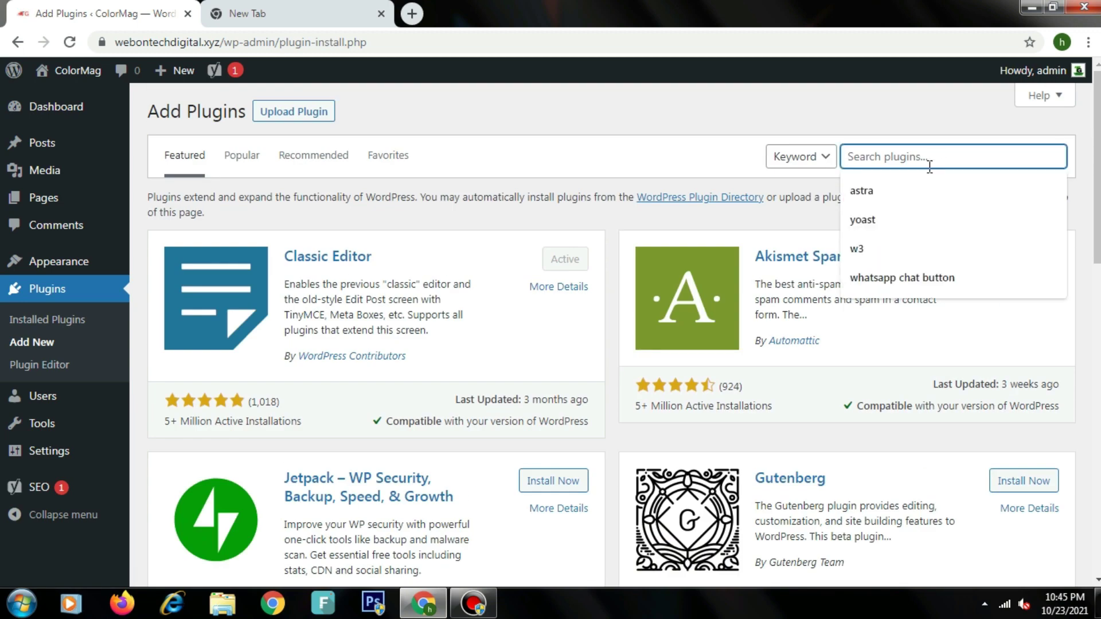
{"action": "left_click", "coordinate": [909, 210]}
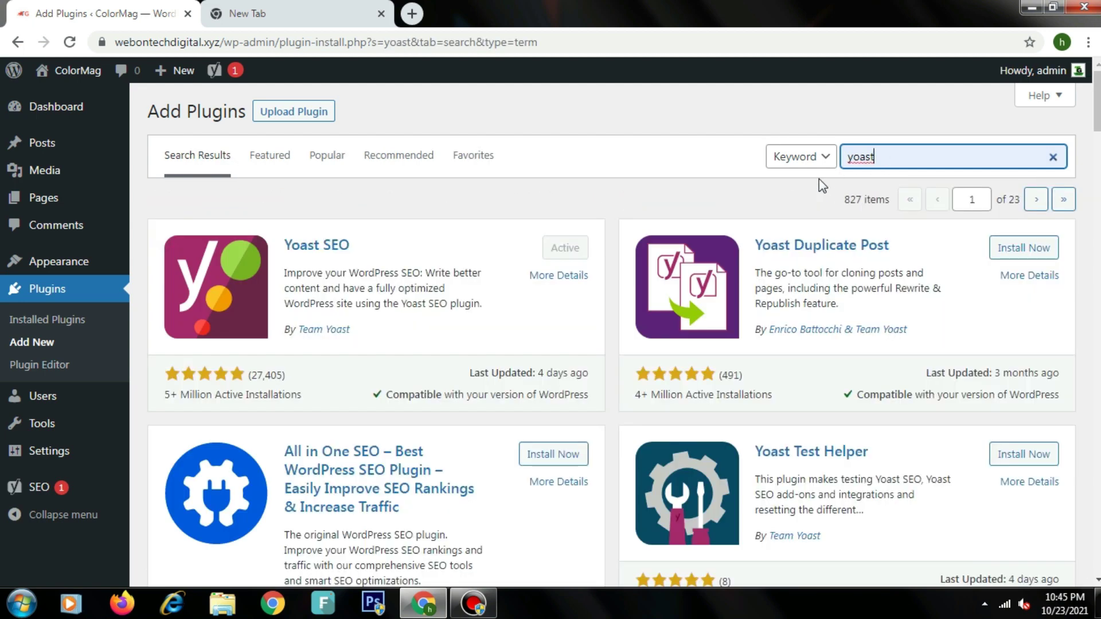
{"action": "left_click_drag", "start_coordinate": [353, 246], "coordinate": [285, 246]}
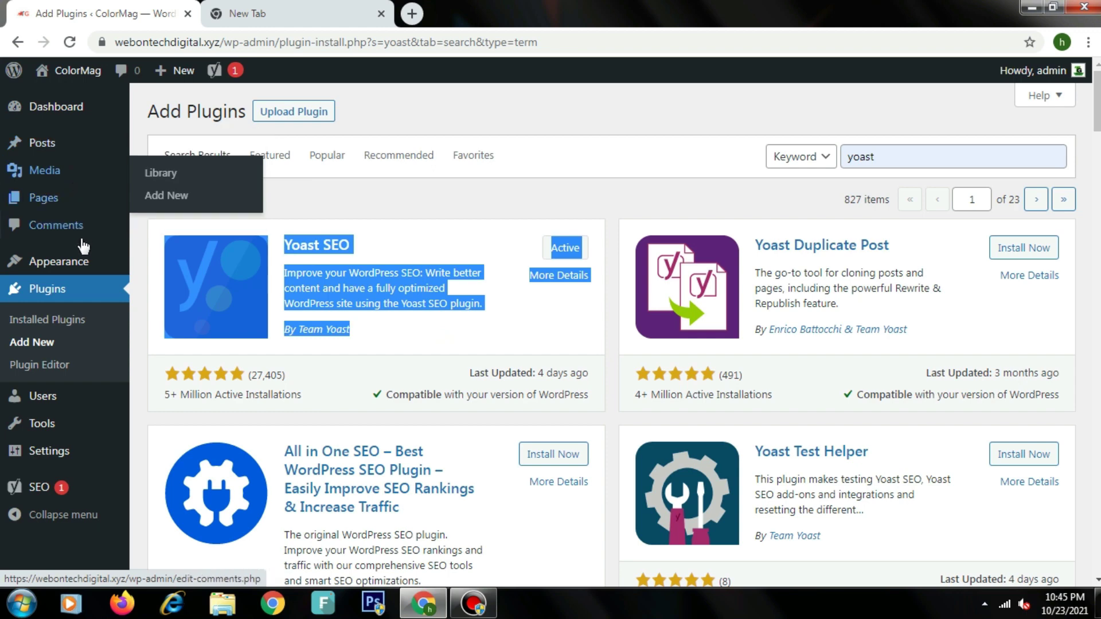
Search the theme directory for "generate press" and install and activate the GeneratePress theme.
{"action": "mouse_move", "coordinate": [92, 265]}
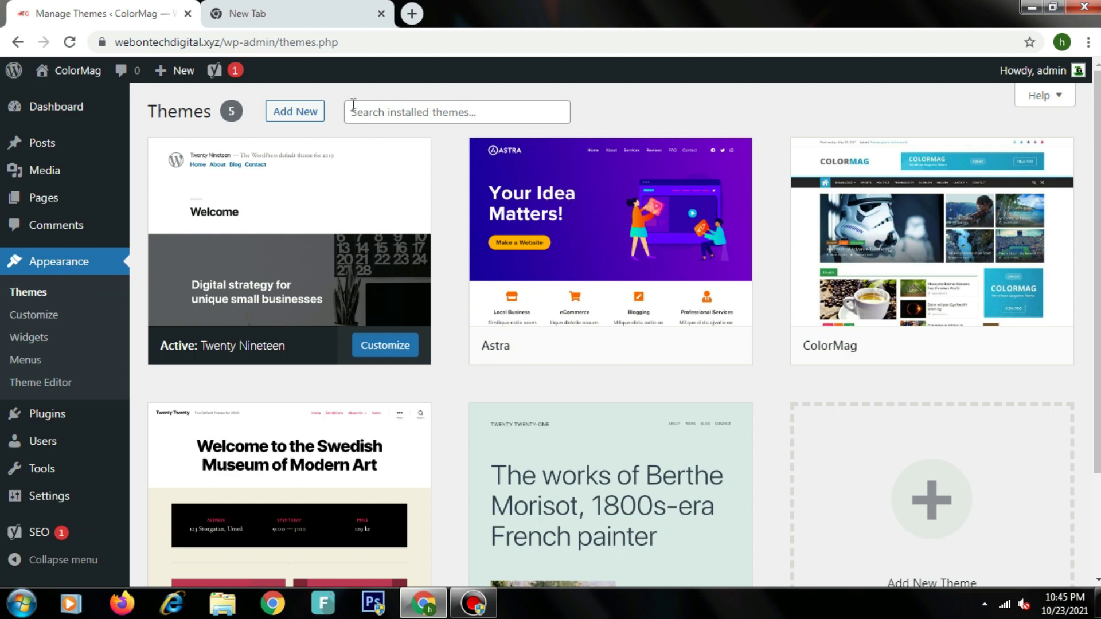
{"action": "left_click", "coordinate": [295, 112]}
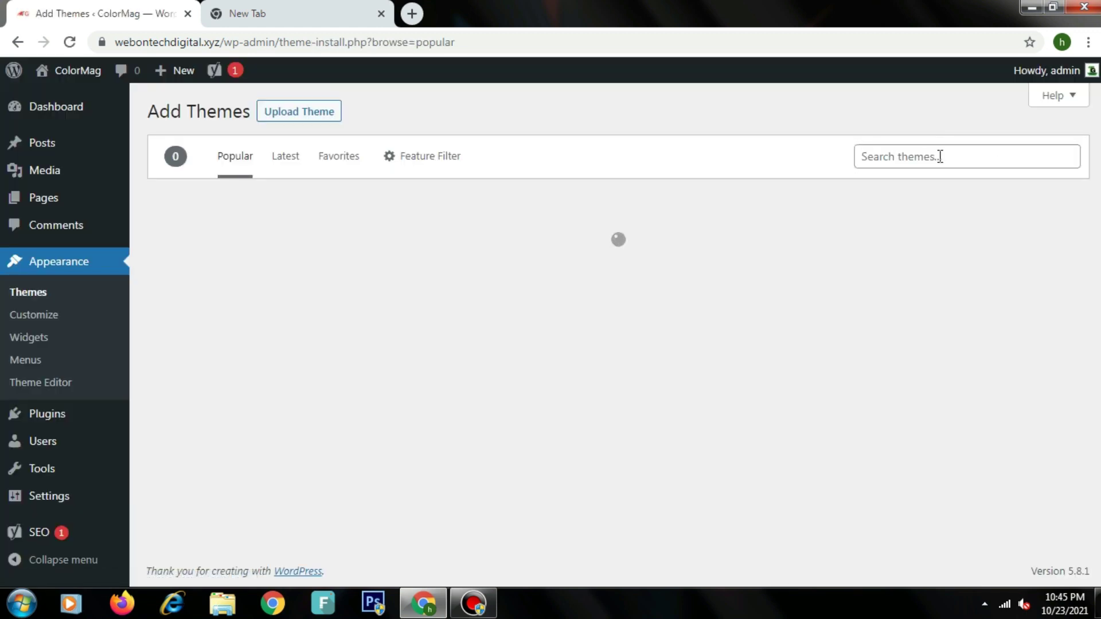
{"action": "left_click", "coordinate": [941, 156]}
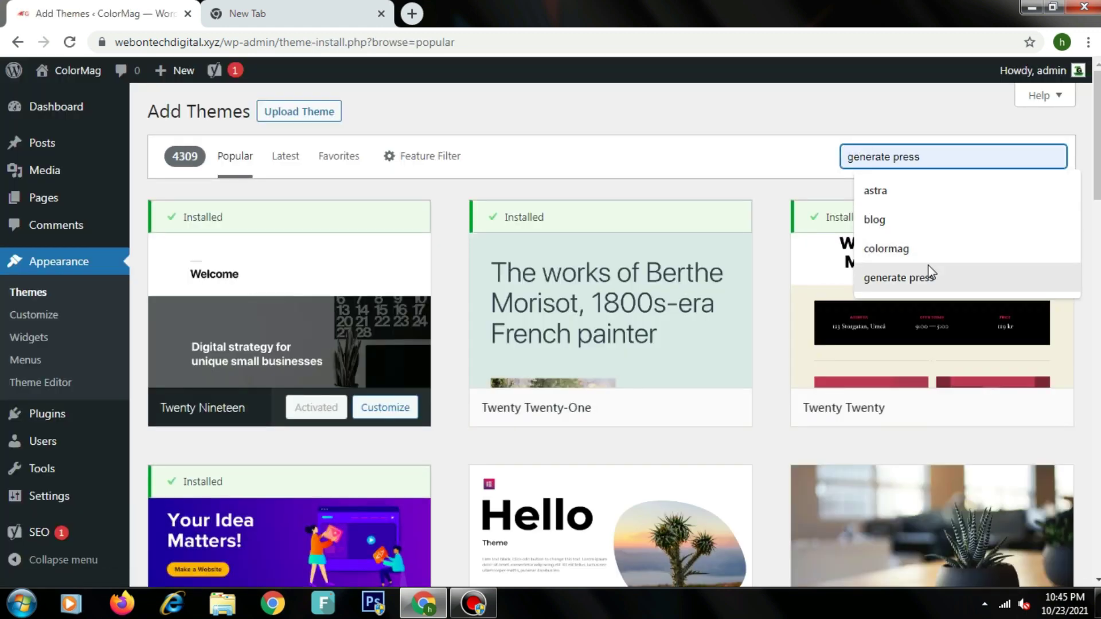
{"action": "left_click", "coordinate": [930, 277]}
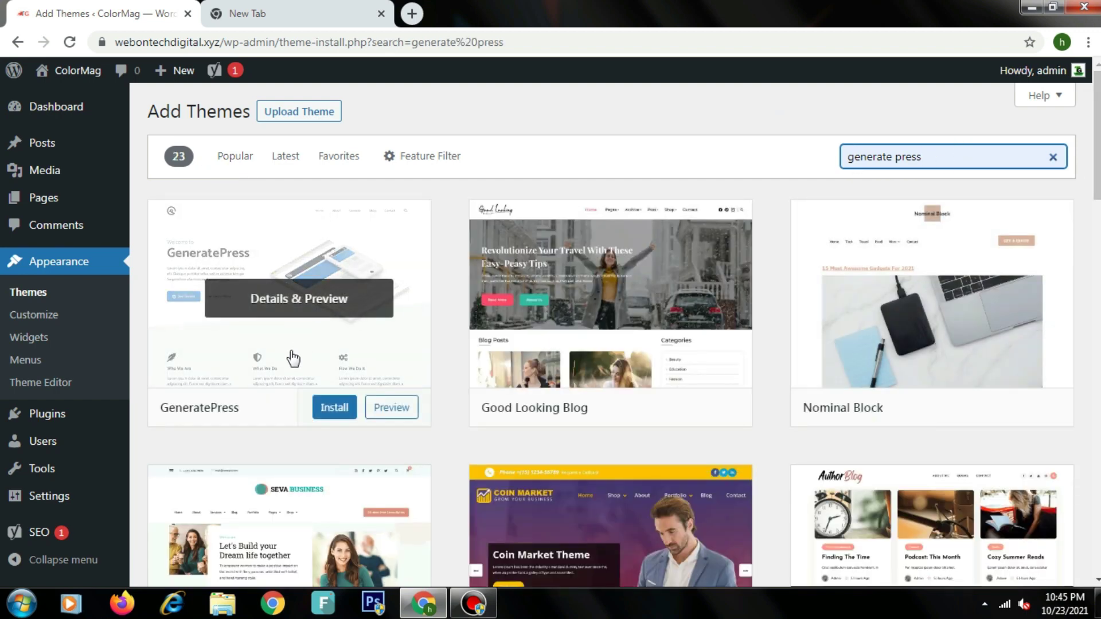
{"action": "left_click", "coordinate": [318, 409]}
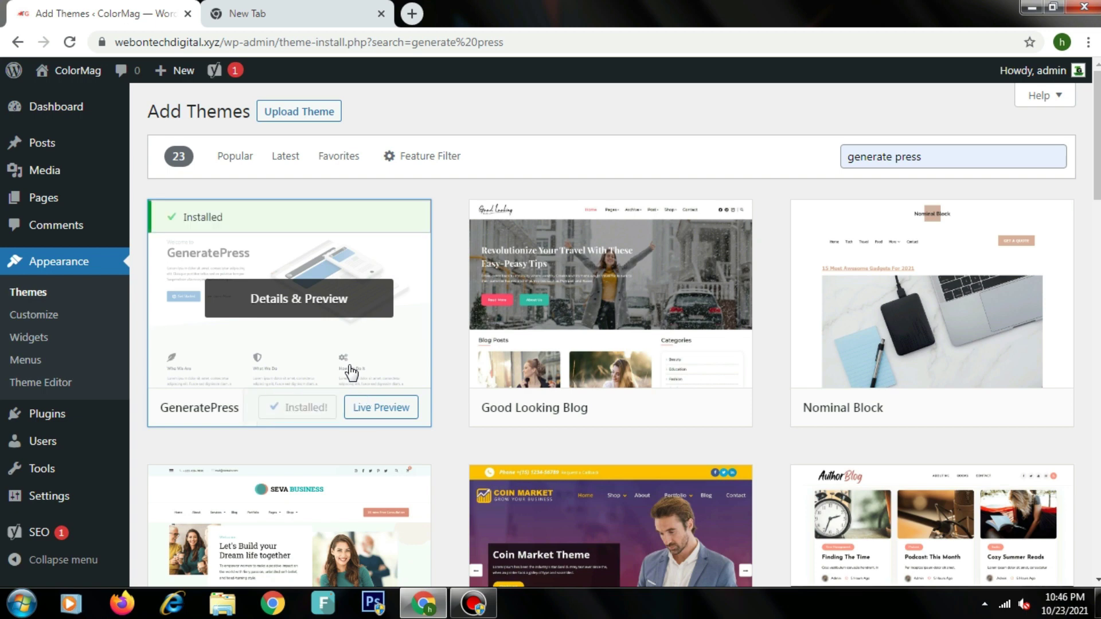
{"action": "left_click", "coordinate": [317, 407]}
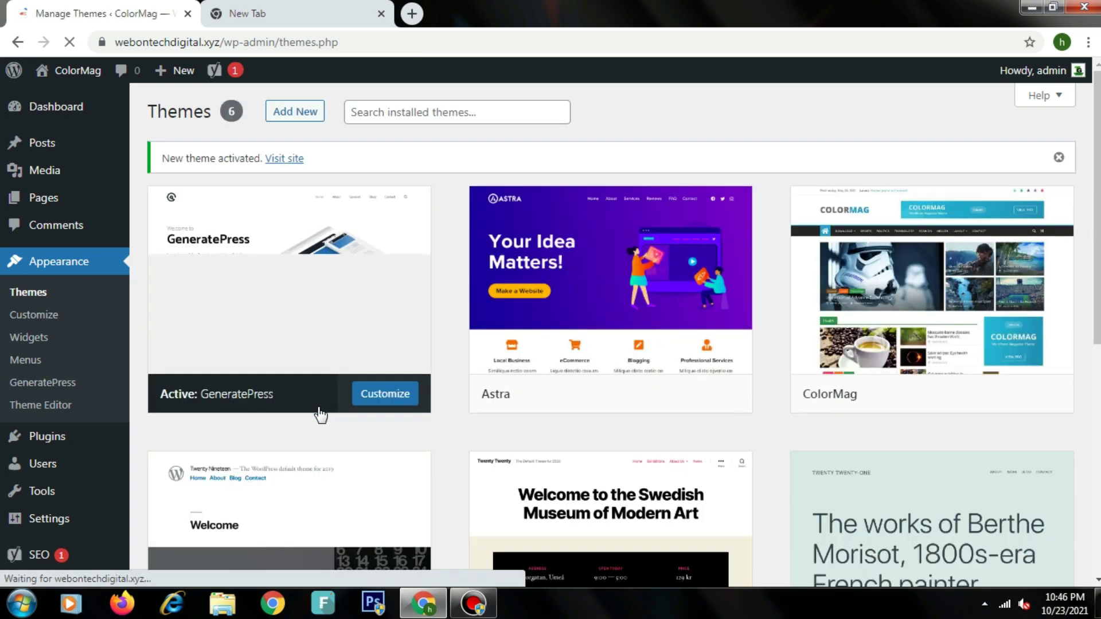
Open the GeneratePress theme customizer in a new browser tab and look over the homepage preview.
{"action": "right_click", "coordinate": [367, 401]}
{"action": "left_click", "coordinate": [430, 408]}
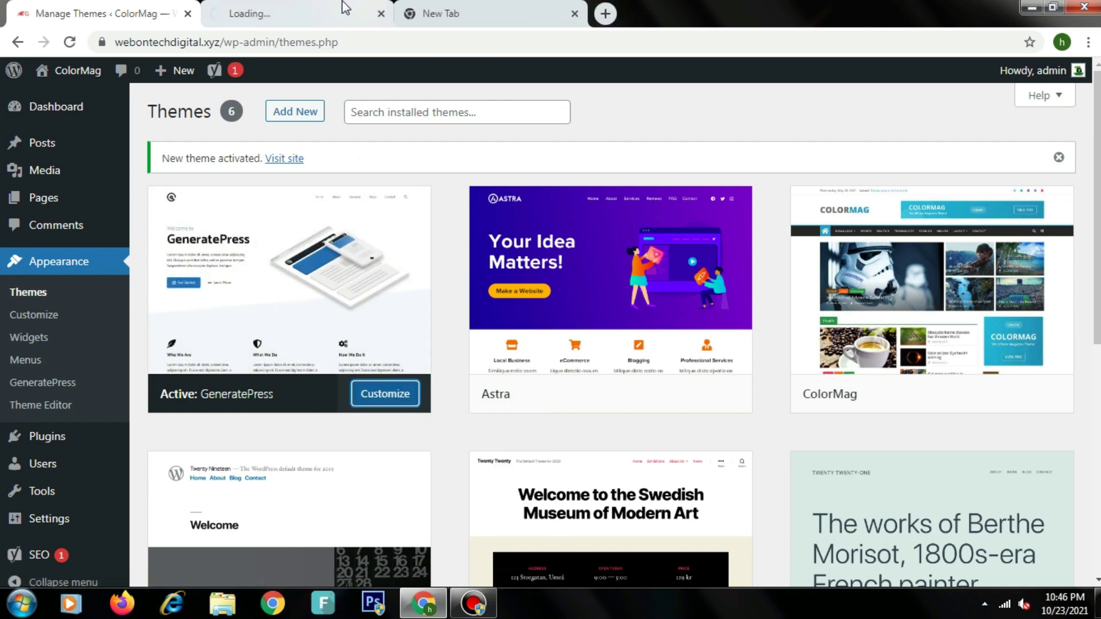
{"action": "left_click", "coordinate": [335, 8]}
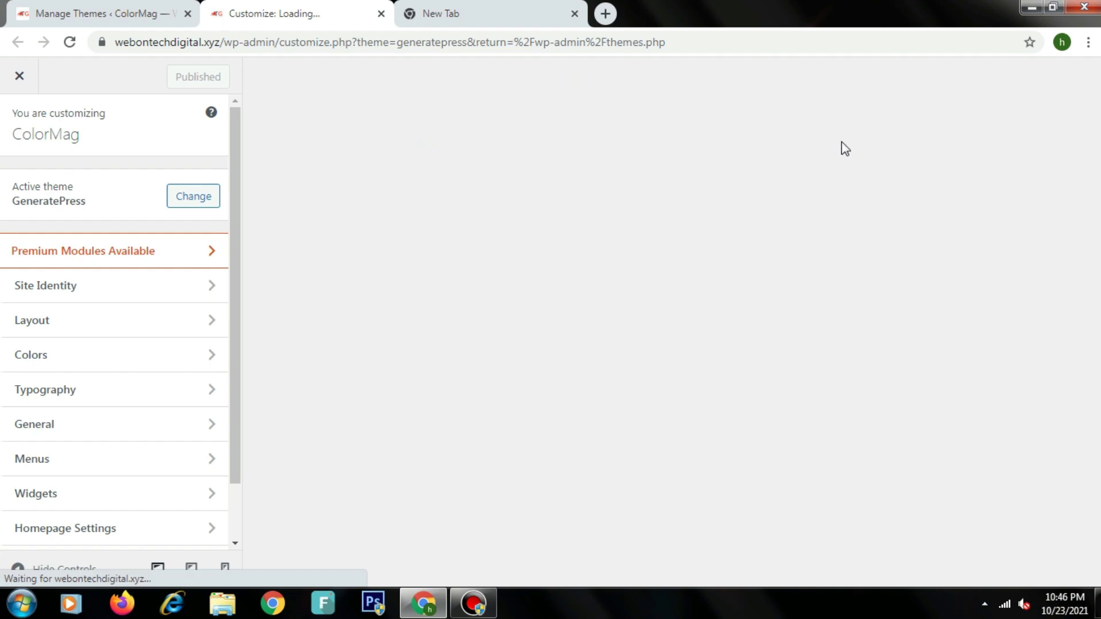
{"action": "scroll", "coordinate": [1098, 241], "scroll_direction": "down", "scroll_amount": 15}
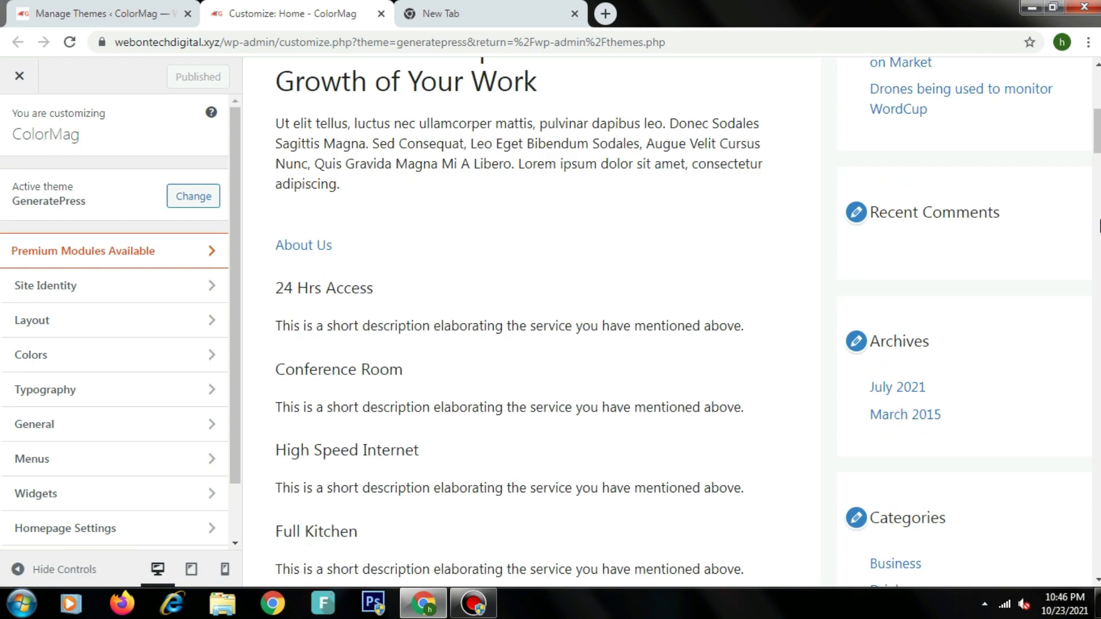
{"action": "scroll", "coordinate": [1098, 226], "scroll_direction": "down", "scroll_amount": 10}
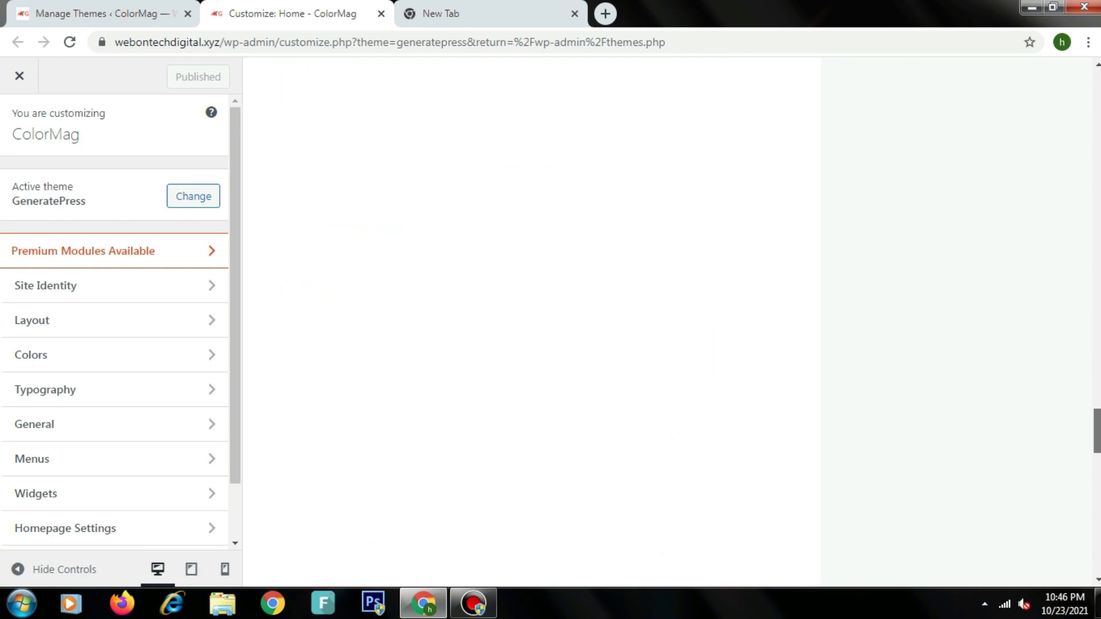
{"action": "scroll", "coordinate": [1098, 226], "scroll_direction": "up", "scroll_amount": 8}
{"action": "scroll", "coordinate": [532, 321], "scroll_direction": "up", "scroll_amount": 20}
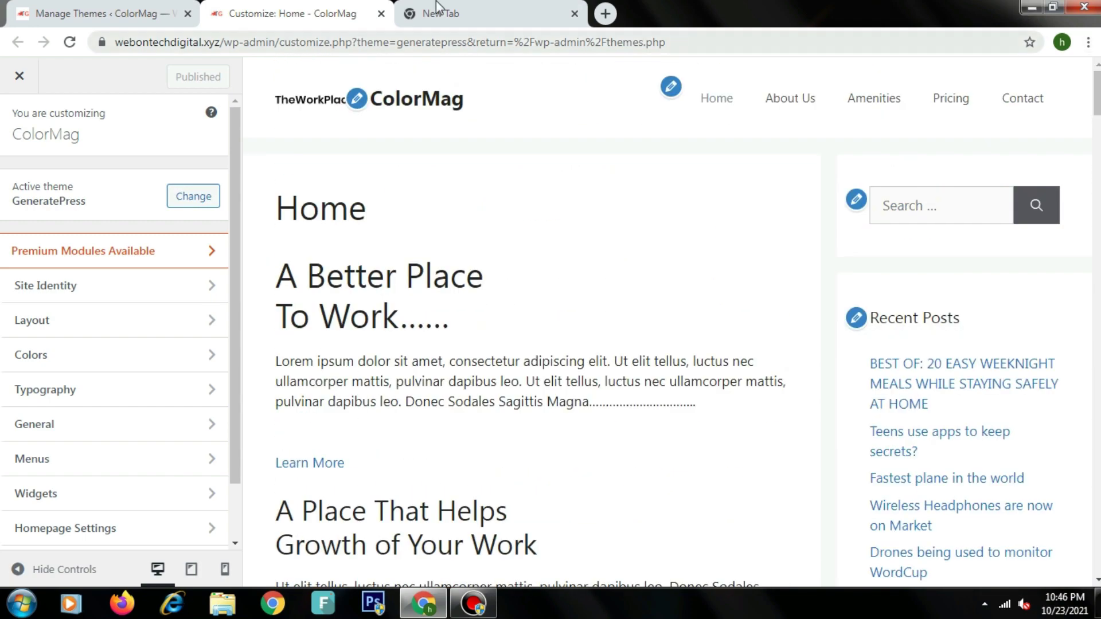
Return to the Themes browser tab, open the list of all posts and look through it.
{"action": "left_click", "coordinate": [97, 13]}
{"action": "mouse_move", "coordinate": [113, 147]}
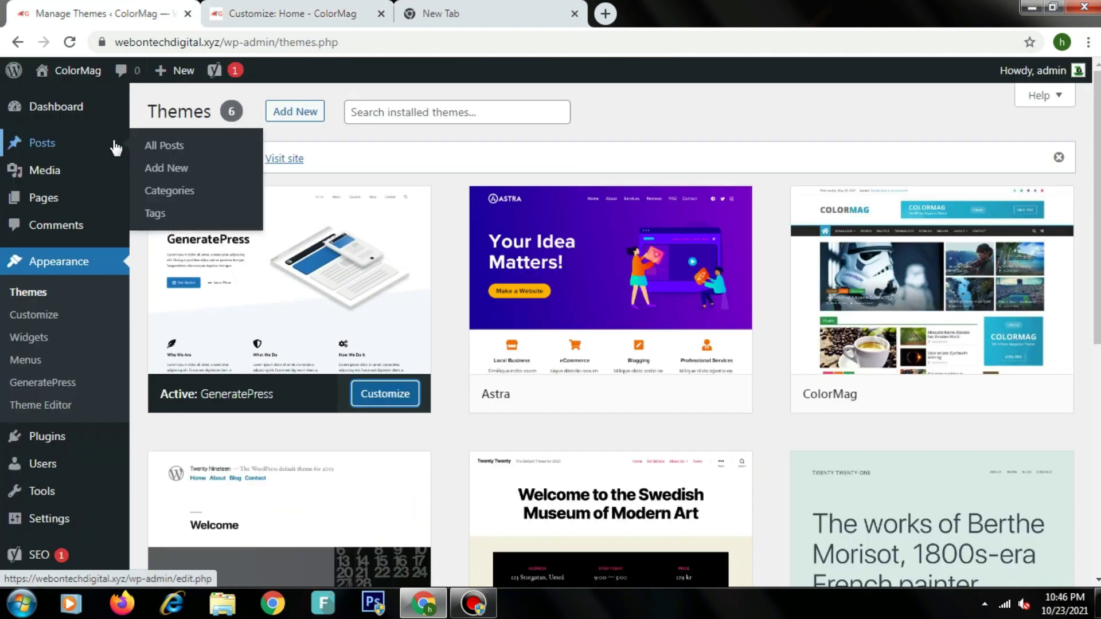
{"action": "left_click", "coordinate": [158, 146]}
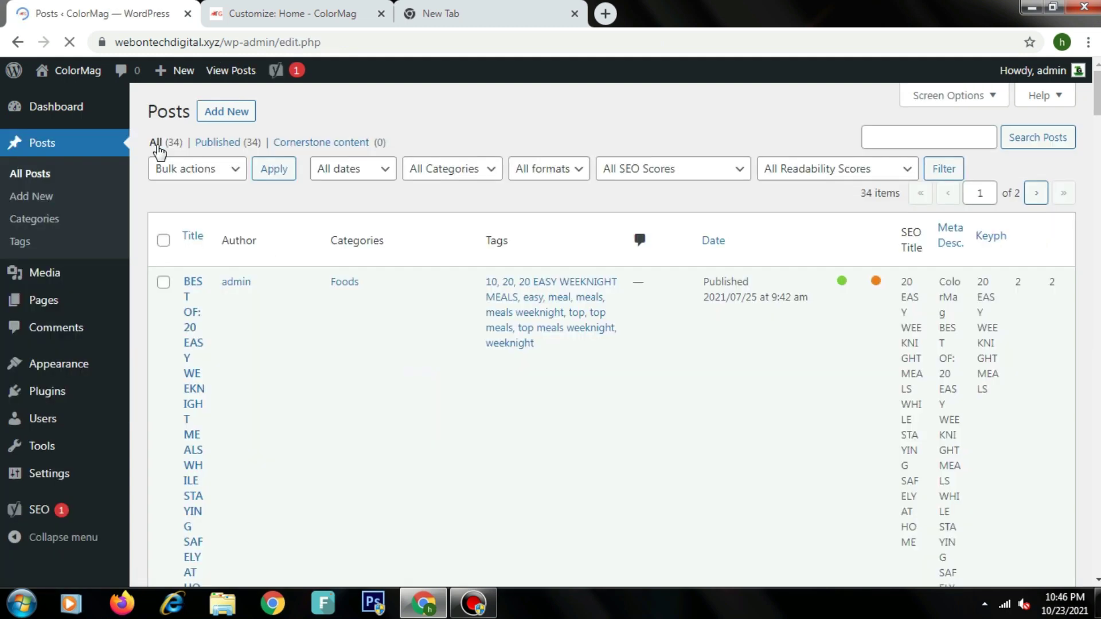
{"action": "scroll", "coordinate": [1059, 374], "scroll_direction": "down", "scroll_amount": 20}
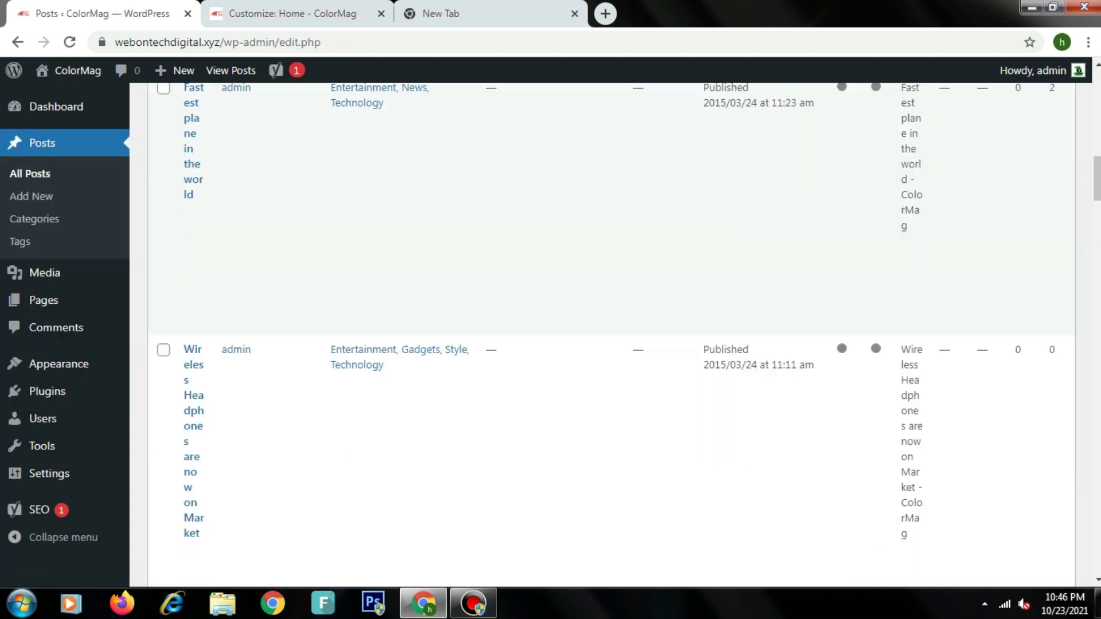
{"action": "scroll", "coordinate": [611, 336], "scroll_direction": "down", "scroll_amount": 10}
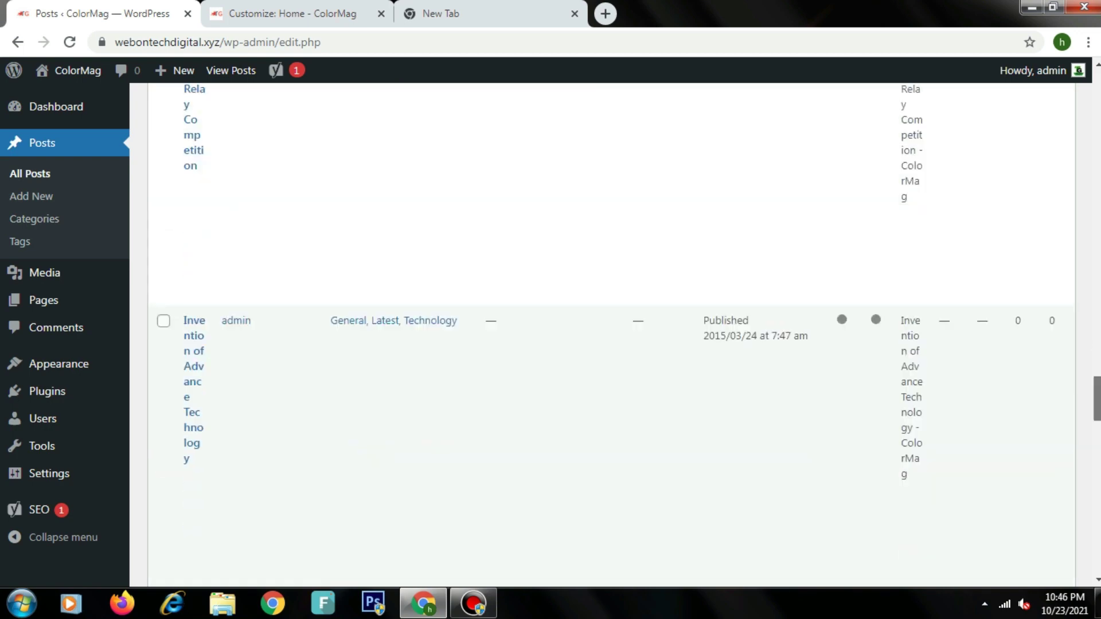
{"action": "scroll", "coordinate": [611, 336], "scroll_direction": "up", "scroll_amount": 20}
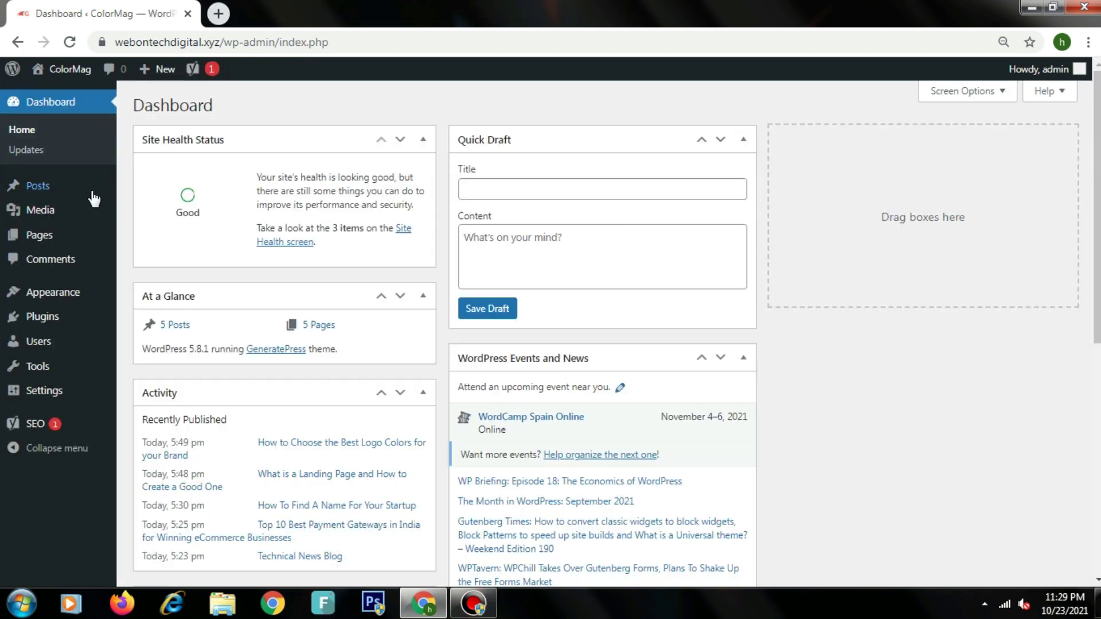
Look through the list of all posts and open "How To Find A Name For Your Startup" for editing.
{"action": "mouse_move", "coordinate": [86, 192]}
{"action": "left_click", "coordinate": [146, 197]}
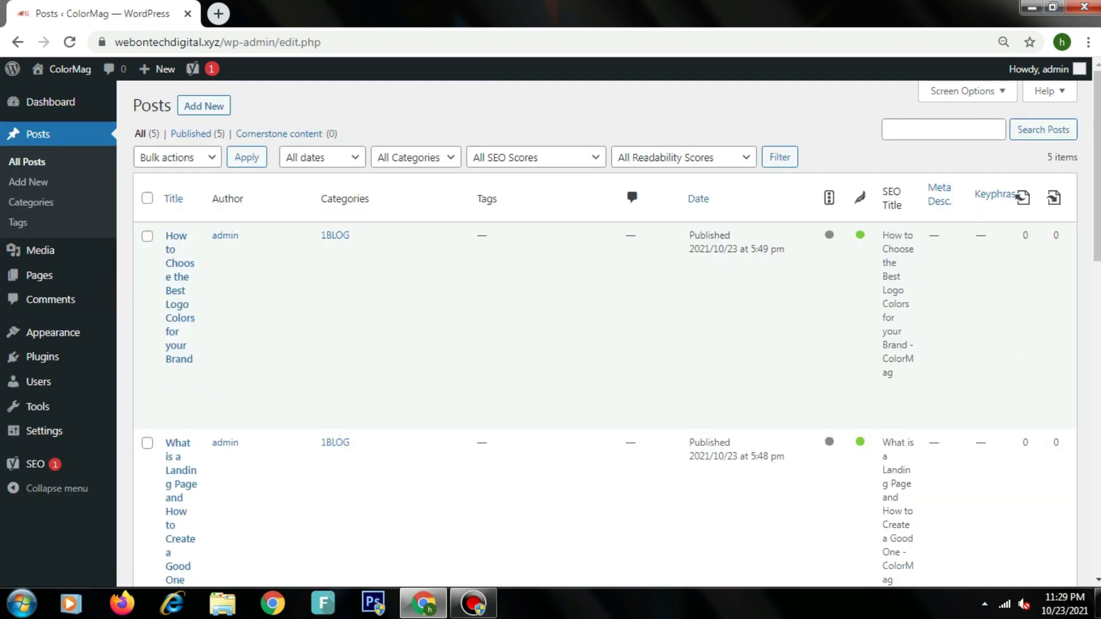
{"action": "scroll", "coordinate": [809, 314], "scroll_direction": "down", "scroll_amount": 15}
{"action": "scroll", "coordinate": [606, 333], "scroll_direction": "up", "scroll_amount": 15}
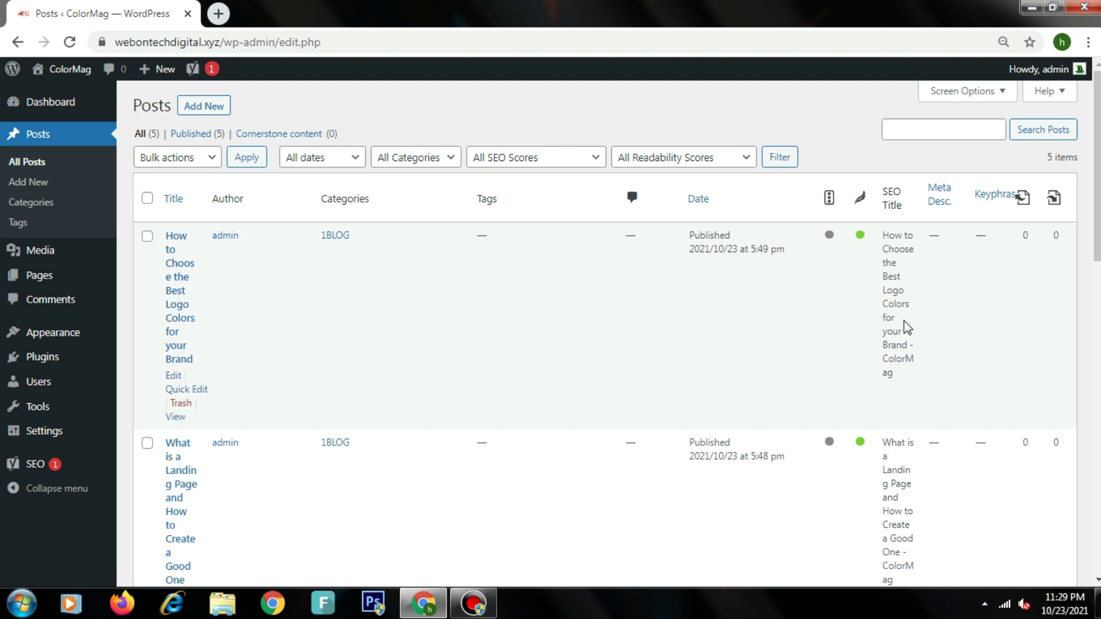
{"action": "left_click", "coordinate": [1097, 322]}
{"action": "scroll", "coordinate": [618, 334], "scroll_direction": "up", "scroll_amount": 1}
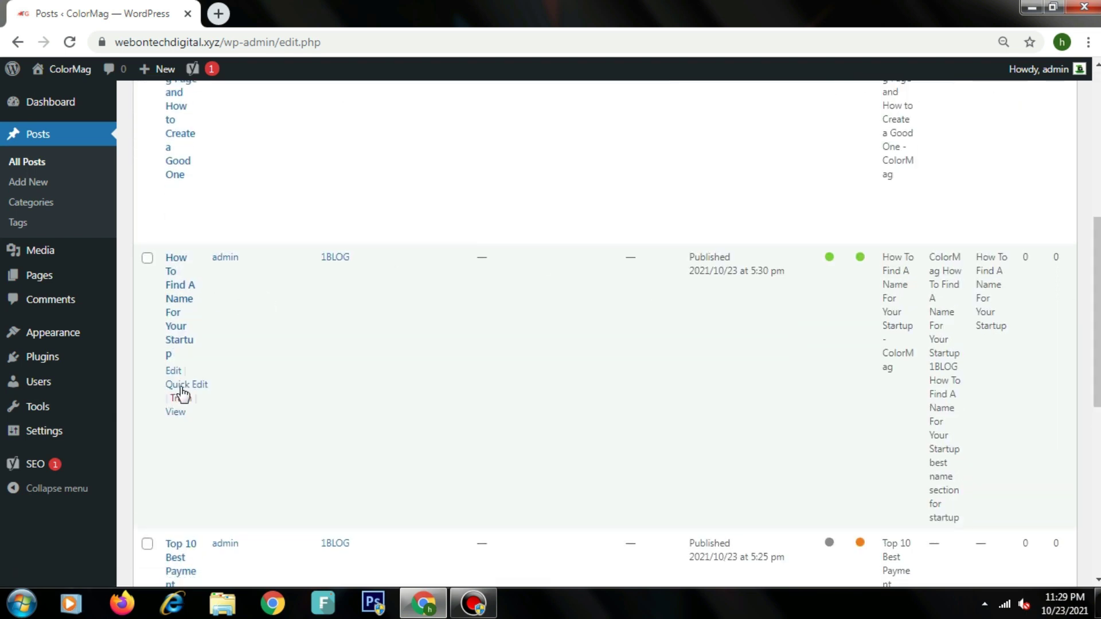
{"action": "left_click", "coordinate": [174, 372]}
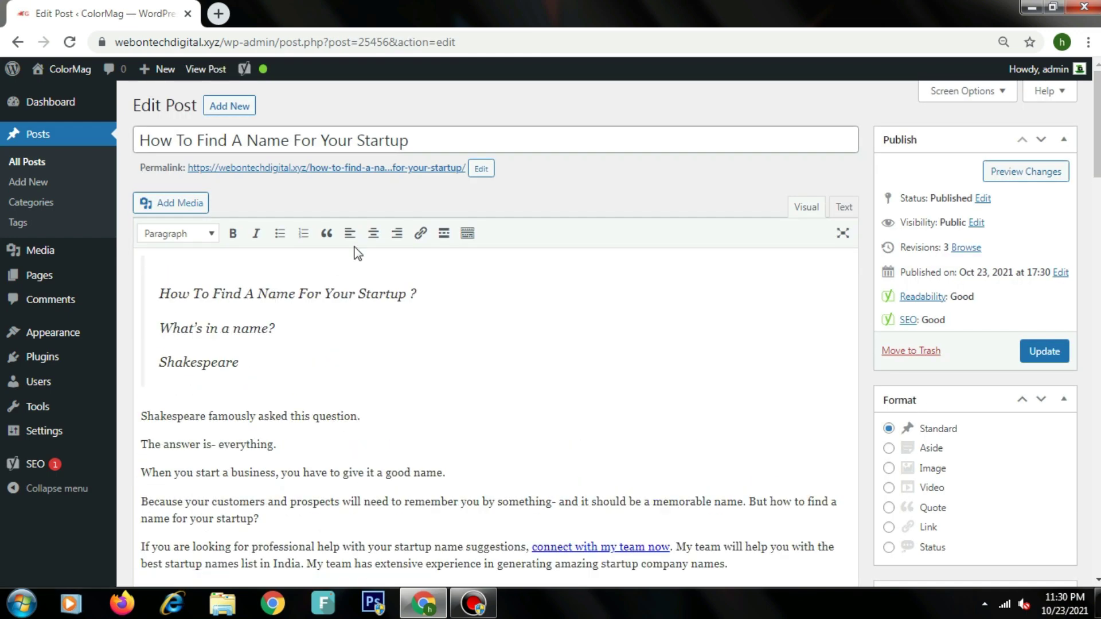
Examine the post's title, content and Yoast SEO fields, including the focus keyphrase, meta description and expanded SEO analysis.
{"action": "left_click_drag", "start_coordinate": [442, 140], "coordinate": [73, 185]}
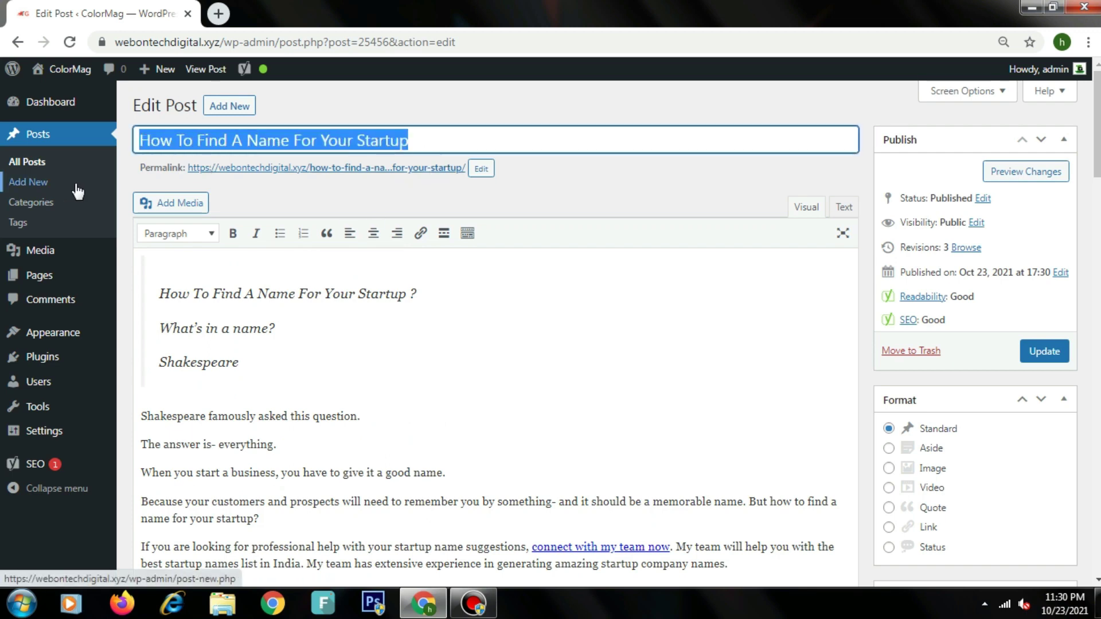
{"action": "left_click", "coordinate": [478, 437]}
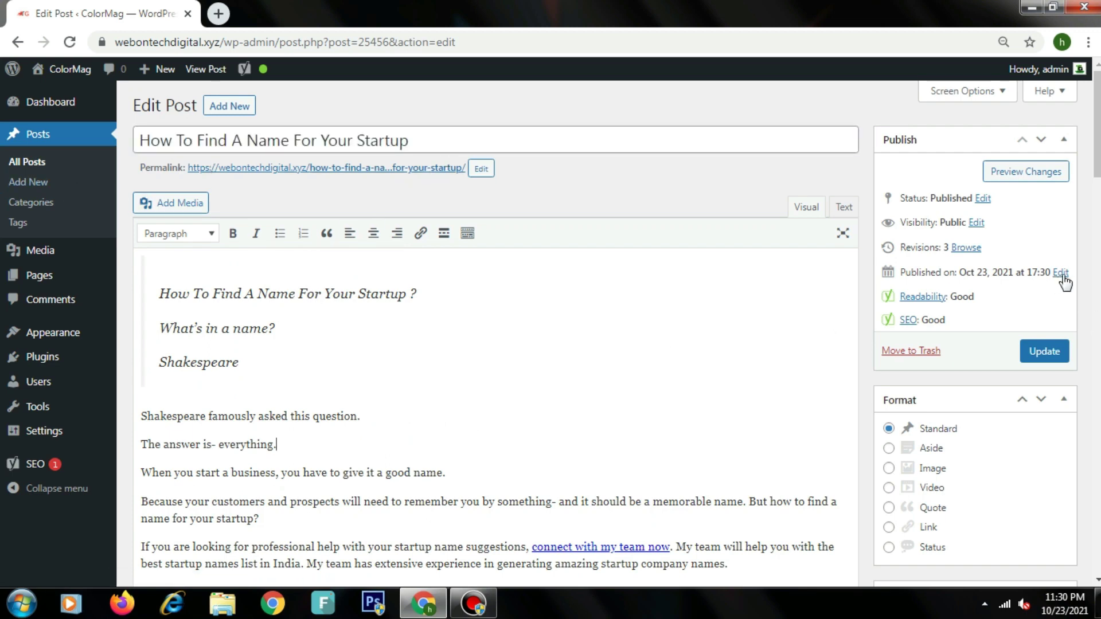
{"action": "left_click_drag", "start_coordinate": [1094, 161], "coordinate": [1095, 445]}
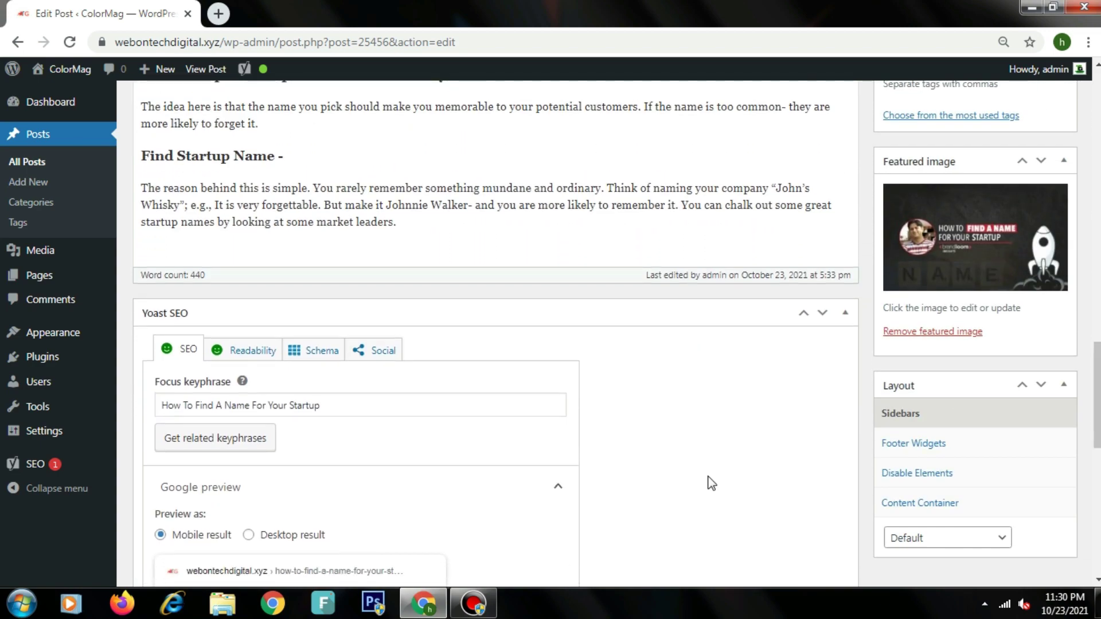
{"action": "left_click_drag", "start_coordinate": [426, 409], "coordinate": [158, 404]}
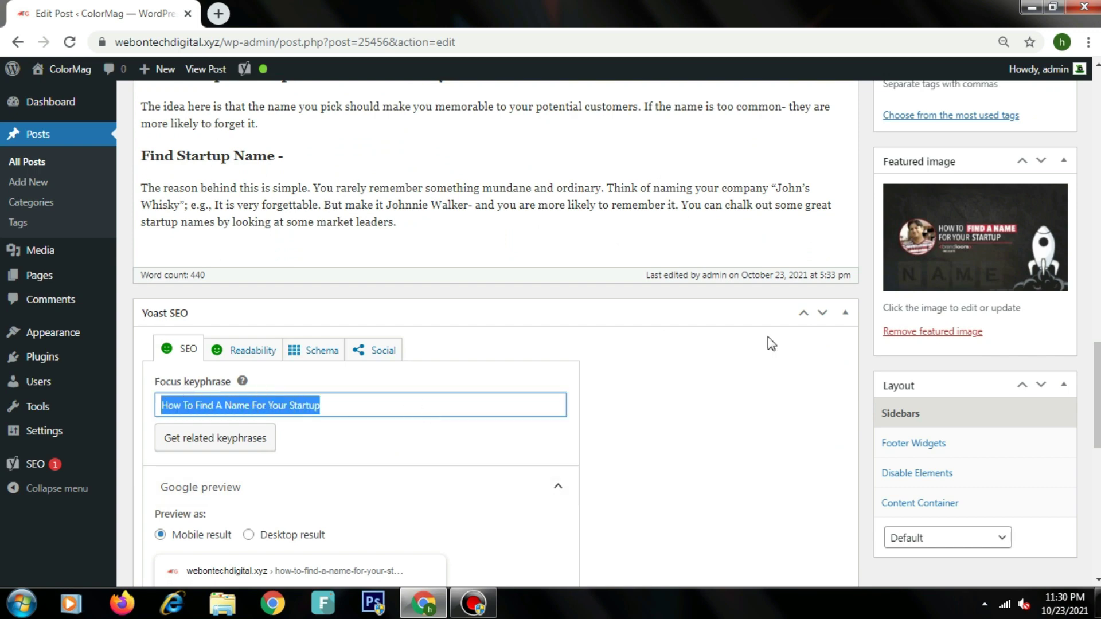
{"action": "scroll", "coordinate": [497, 338], "scroll_direction": "down", "scroll_amount": 4}
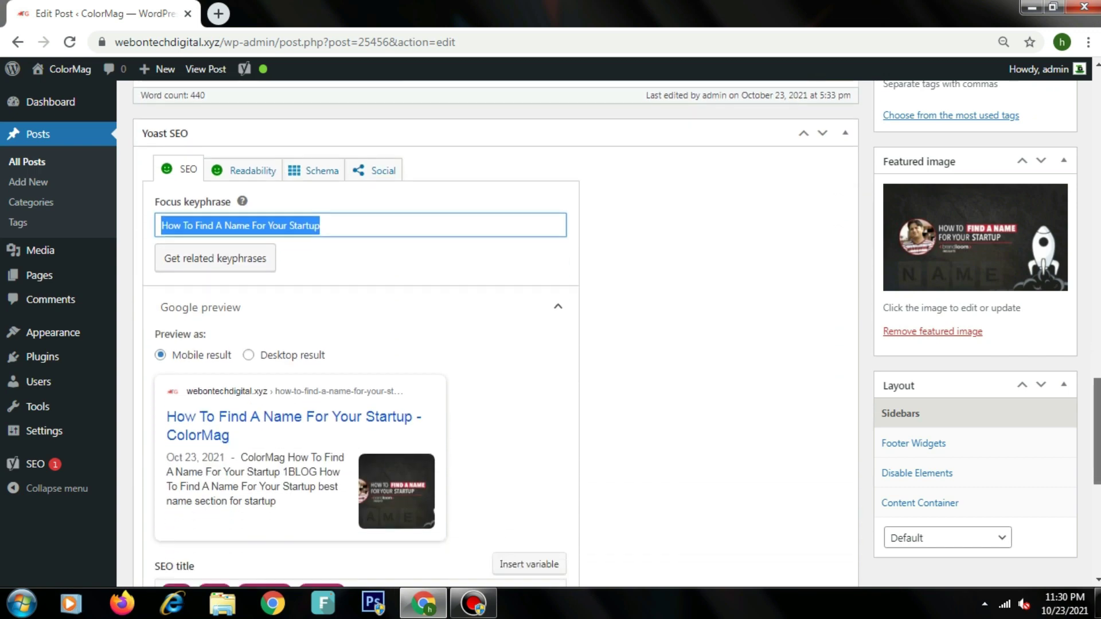
{"action": "scroll", "coordinate": [356, 332], "scroll_direction": "down", "scroll_amount": 7}
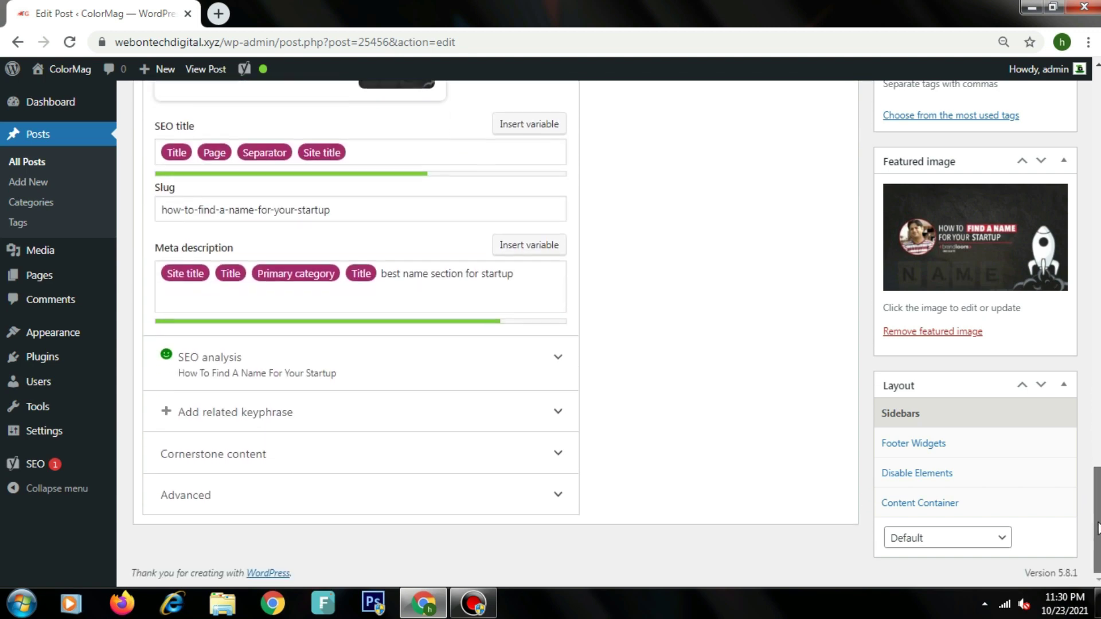
{"action": "left_click", "coordinate": [467, 352]}
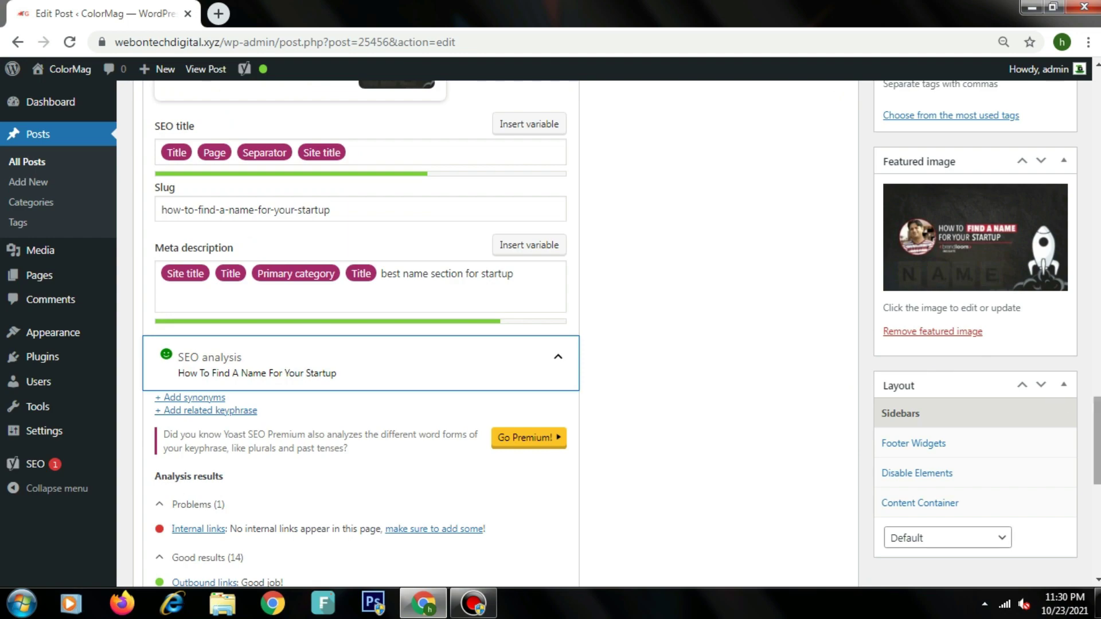
Expand the post's Categories box and look at its category and tag settings.
{"action": "left_click_drag", "start_coordinate": [1097, 442], "coordinate": [1097, 281]}
{"action": "left_click", "coordinate": [894, 321]}
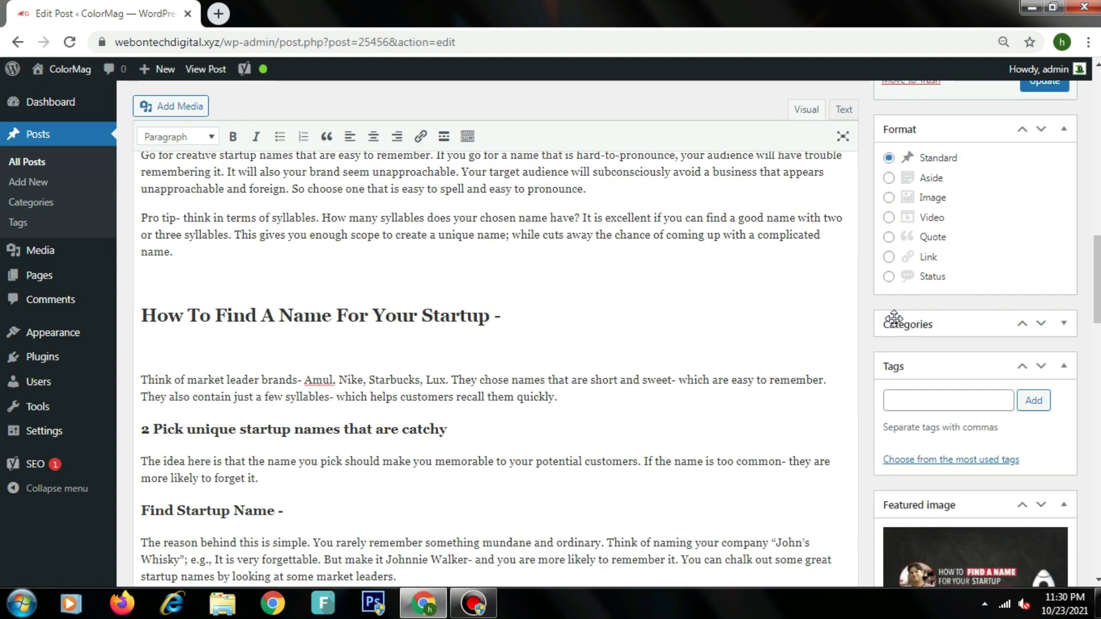
{"action": "left_click", "coordinate": [894, 322]}
{"action": "left_click_drag", "start_coordinate": [1097, 280], "coordinate": [1097, 320]}
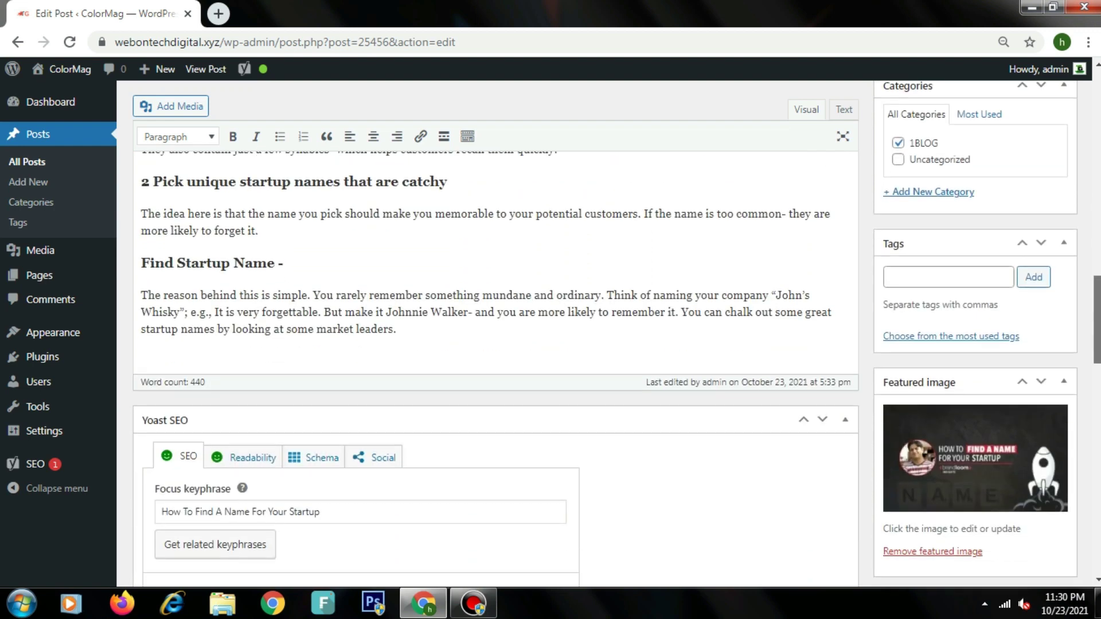
{"action": "left_click_drag", "start_coordinate": [967, 251], "coordinate": [973, 262]}
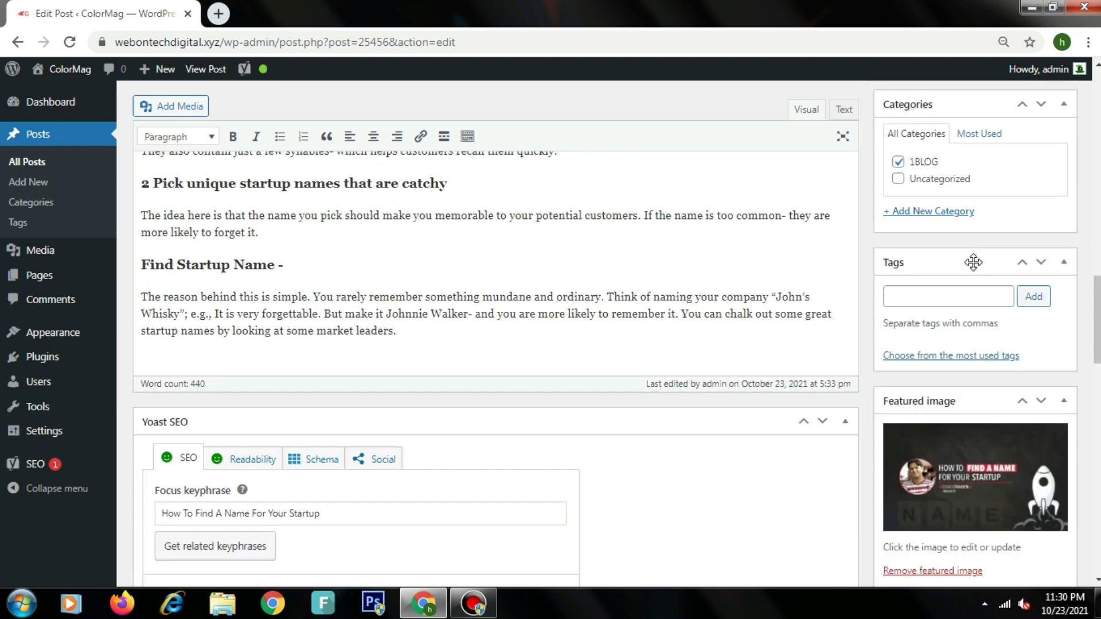
Look at the post's featured image selection, and examine the infographic's image details, including its alternative text.
{"action": "left_click", "coordinate": [998, 491]}
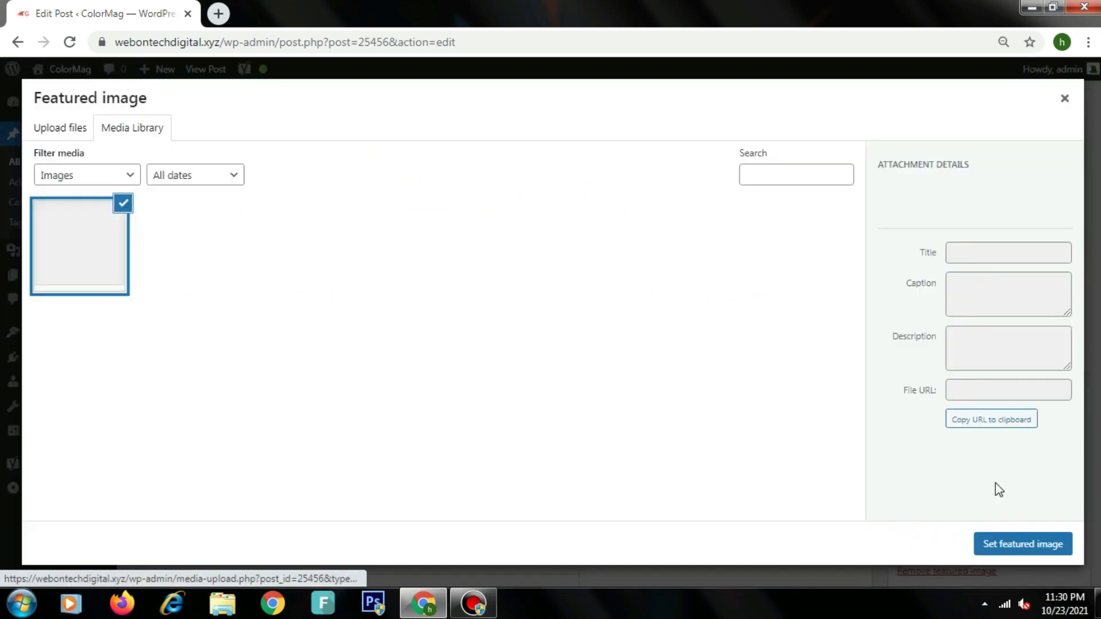
{"action": "left_click", "coordinate": [1069, 104]}
{"action": "scroll", "coordinate": [1076, 296], "scroll_direction": "up", "scroll_amount": 10}
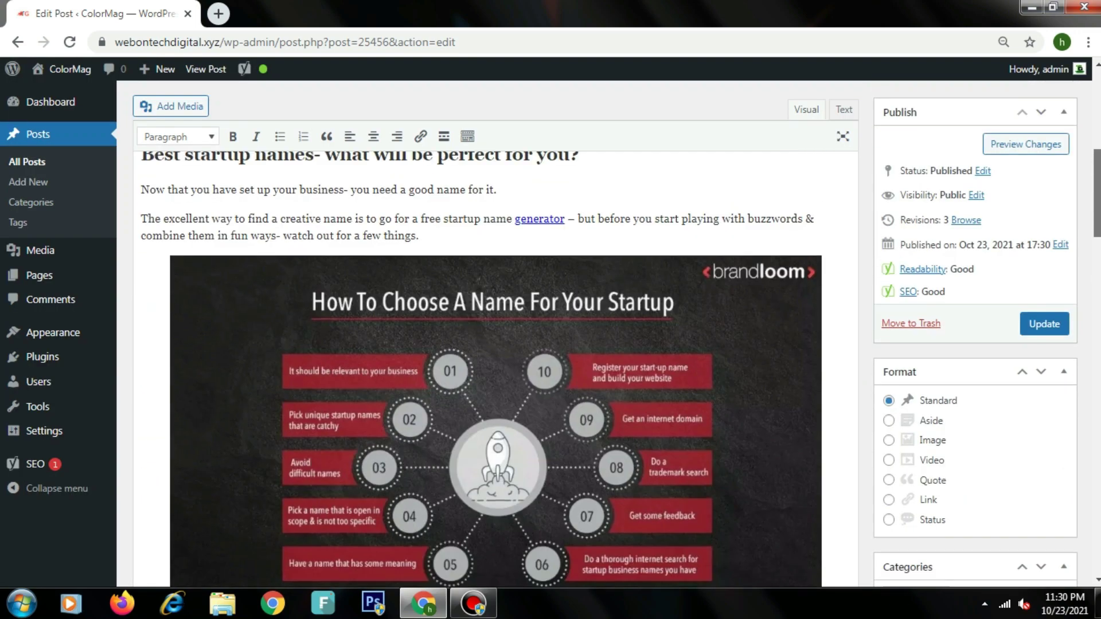
{"action": "left_click", "coordinate": [751, 344]}
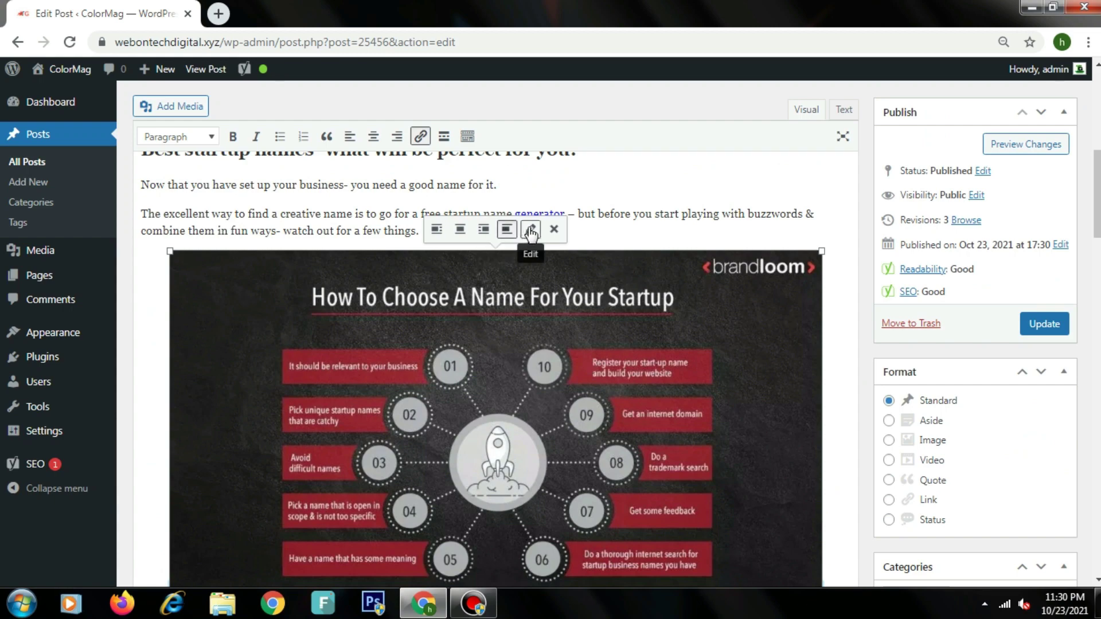
{"action": "left_click", "coordinate": [531, 229]}
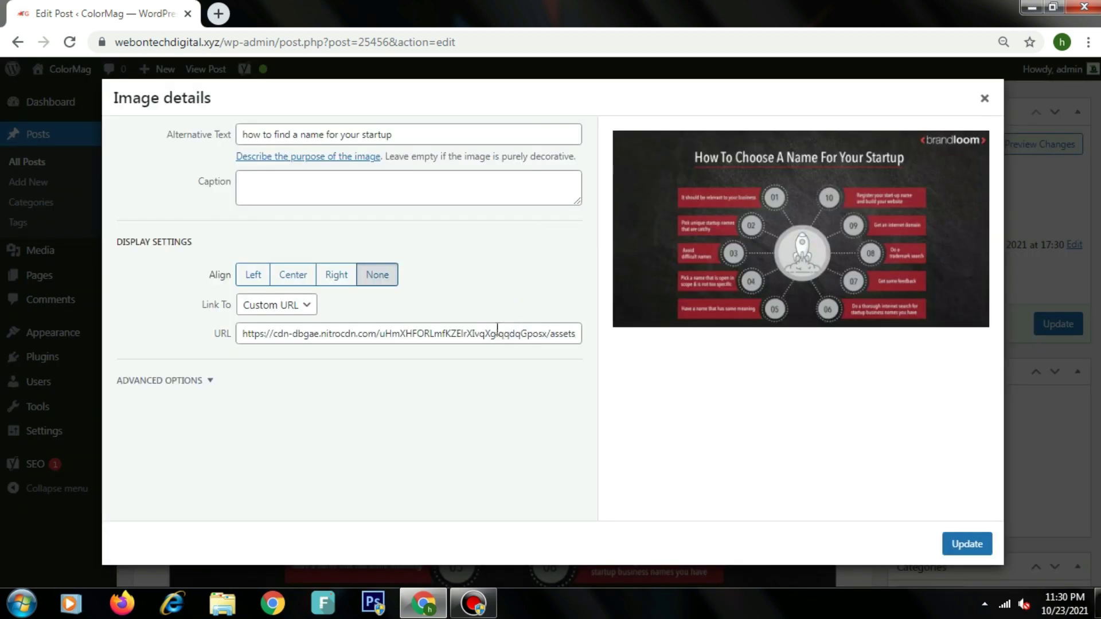
{"action": "left_click_drag", "start_coordinate": [402, 135], "coordinate": [239, 134]}
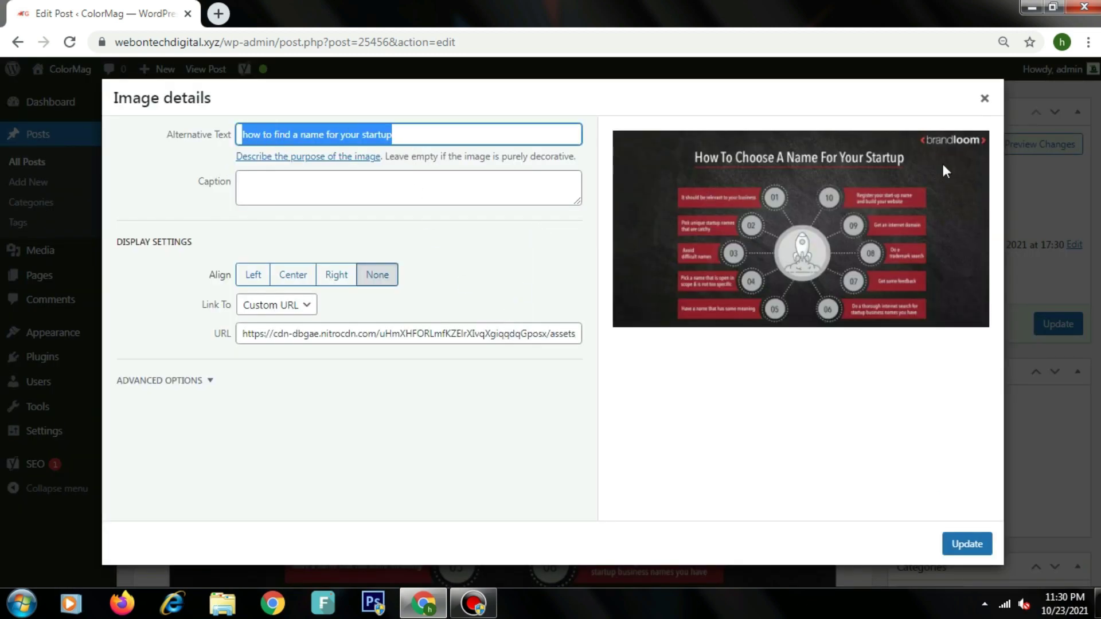
{"action": "left_click", "coordinate": [984, 101]}
Update the published post "How To Find A Name For Your Startup".
{"action": "scroll", "coordinate": [984, 107], "scroll_direction": "up", "scroll_amount": 3}
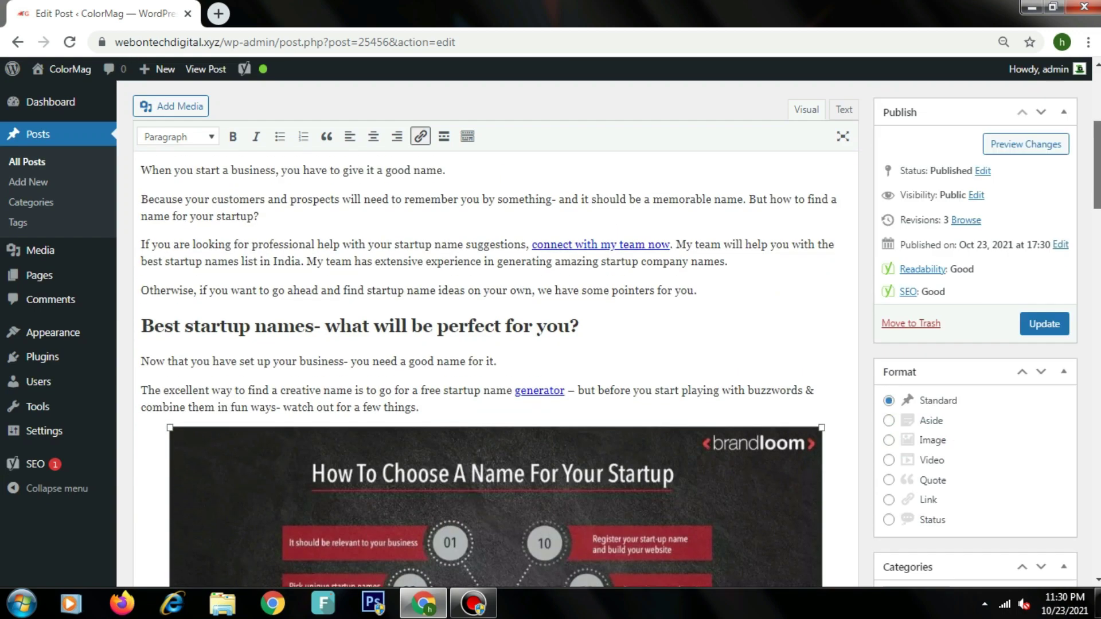
{"action": "scroll", "coordinate": [493, 333], "scroll_direction": "up", "scroll_amount": 5}
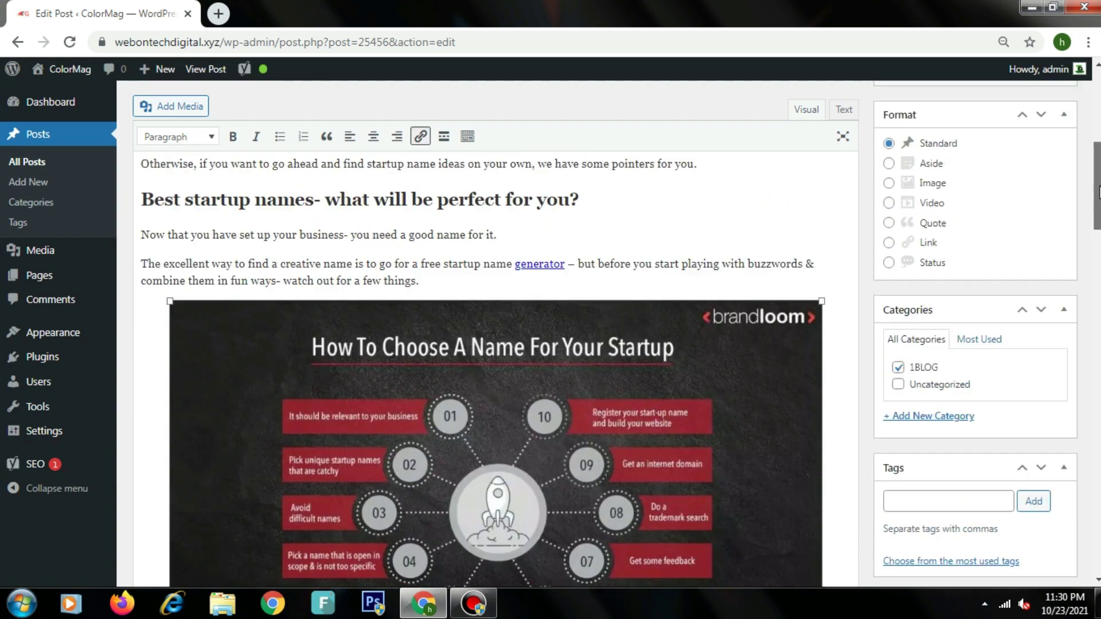
{"action": "scroll", "coordinate": [494, 333], "scroll_direction": "up", "scroll_amount": 2}
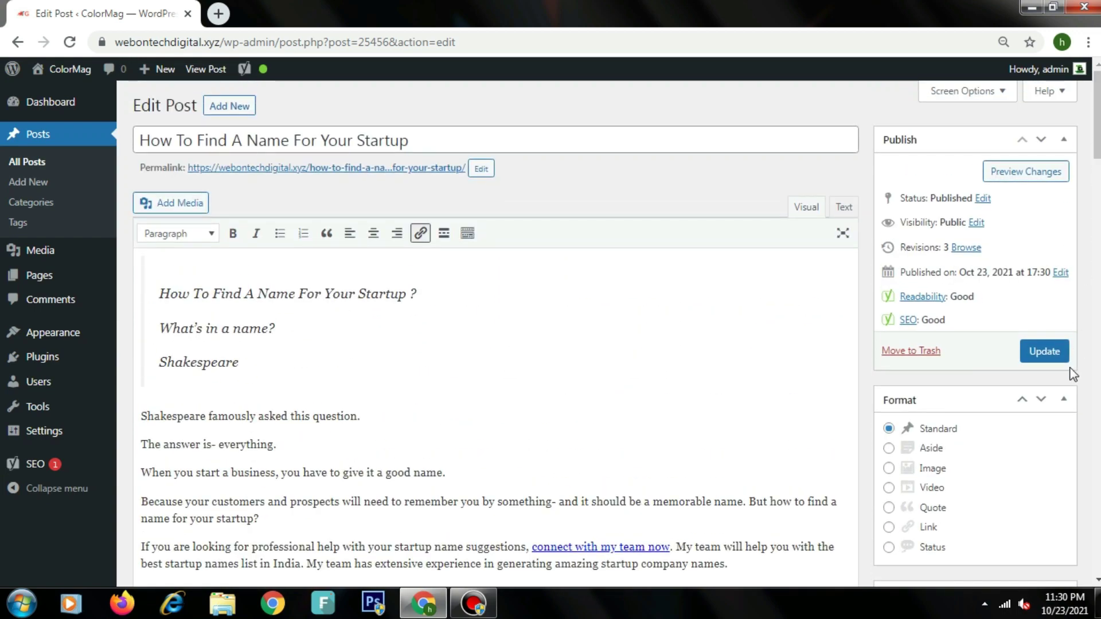
{"action": "left_click", "coordinate": [1053, 352]}
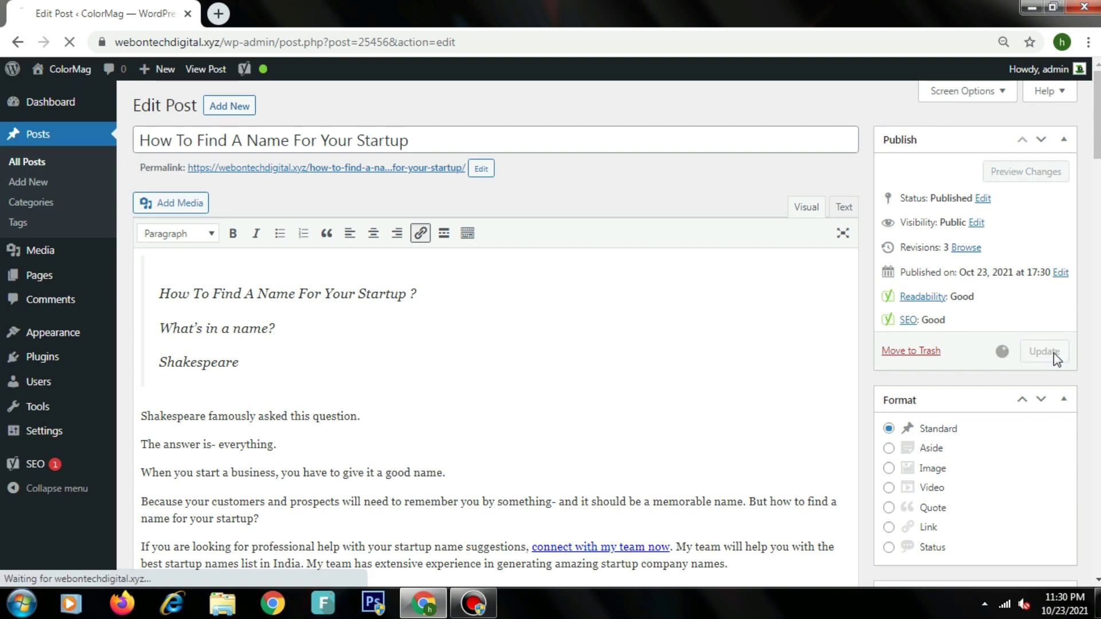
Open the post's permalink in a new browser tab and switch to that tab.
{"action": "right_click", "coordinate": [443, 176]}
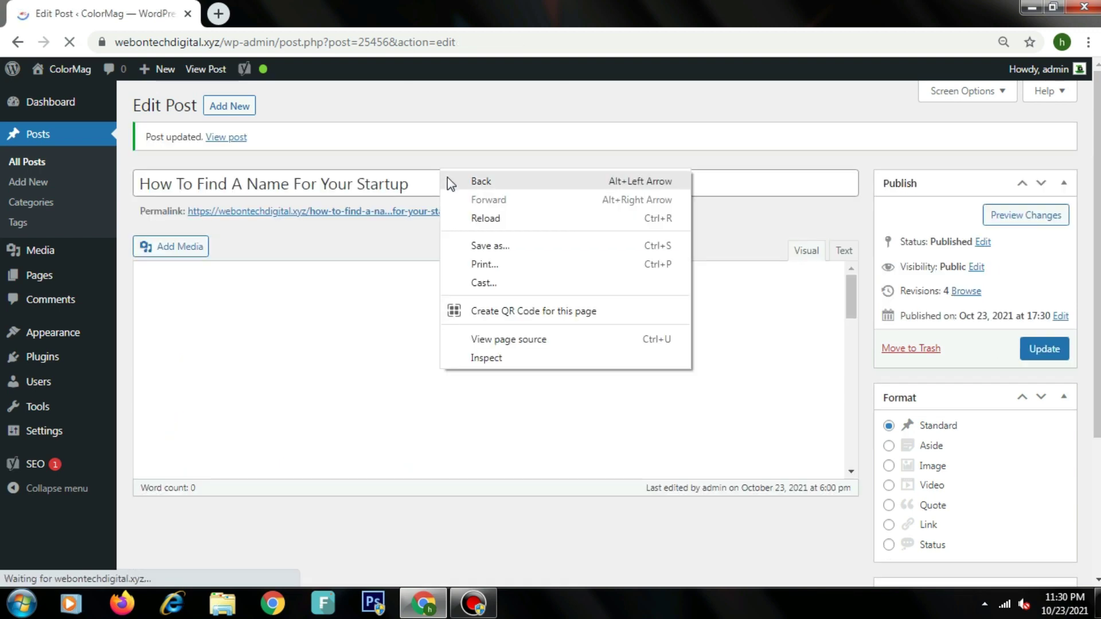
{"action": "left_click", "coordinate": [393, 218]}
{"action": "right_click", "coordinate": [398, 220]}
{"action": "left_click", "coordinate": [528, 229]}
{"action": "left_click", "coordinate": [310, 1]}
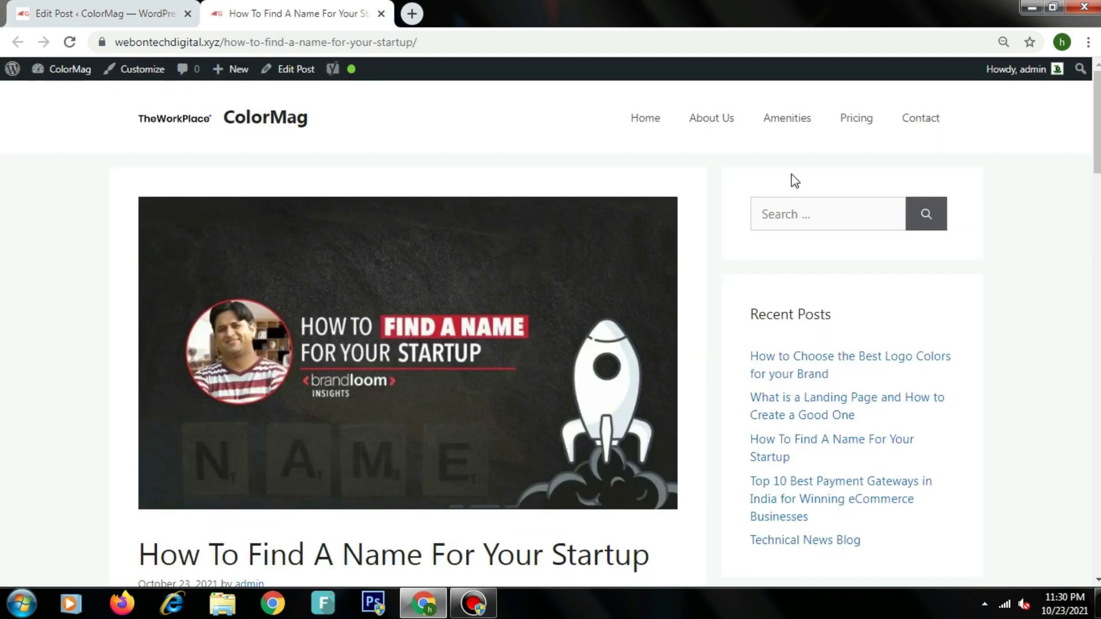
Look through the published post down to its comment section, and open the site's home page and look through its posts.
{"action": "scroll", "coordinate": [1096, 275], "scroll_direction": "down", "scroll_amount": 20}
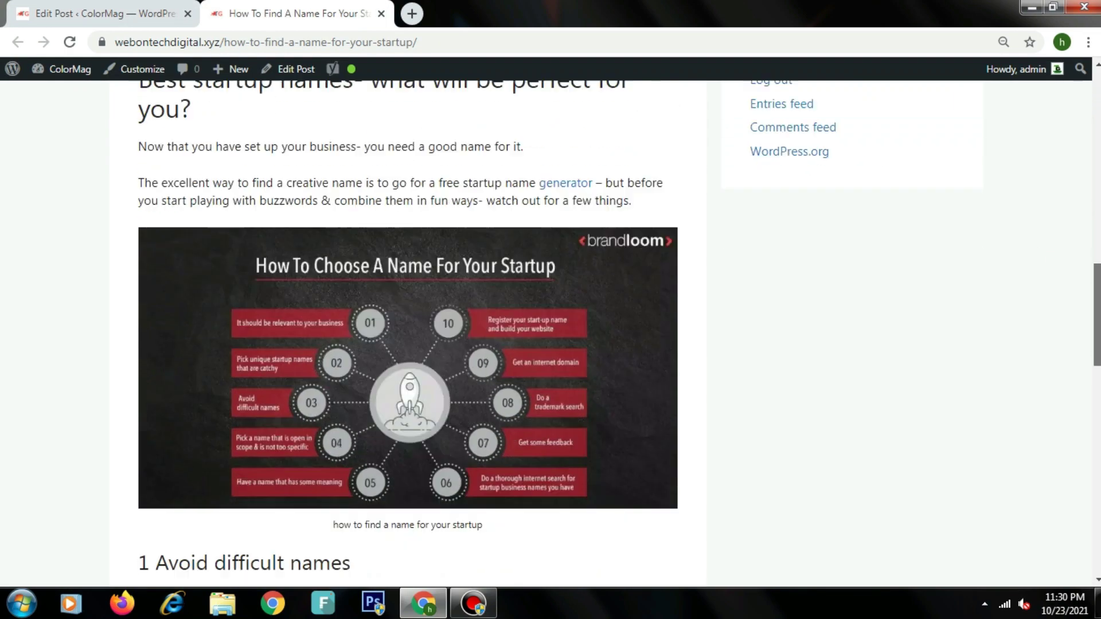
{"action": "scroll", "coordinate": [551, 332], "scroll_direction": "down", "scroll_amount": 3}
{"action": "scroll", "coordinate": [550, 333], "scroll_direction": "up", "scroll_amount": 20}
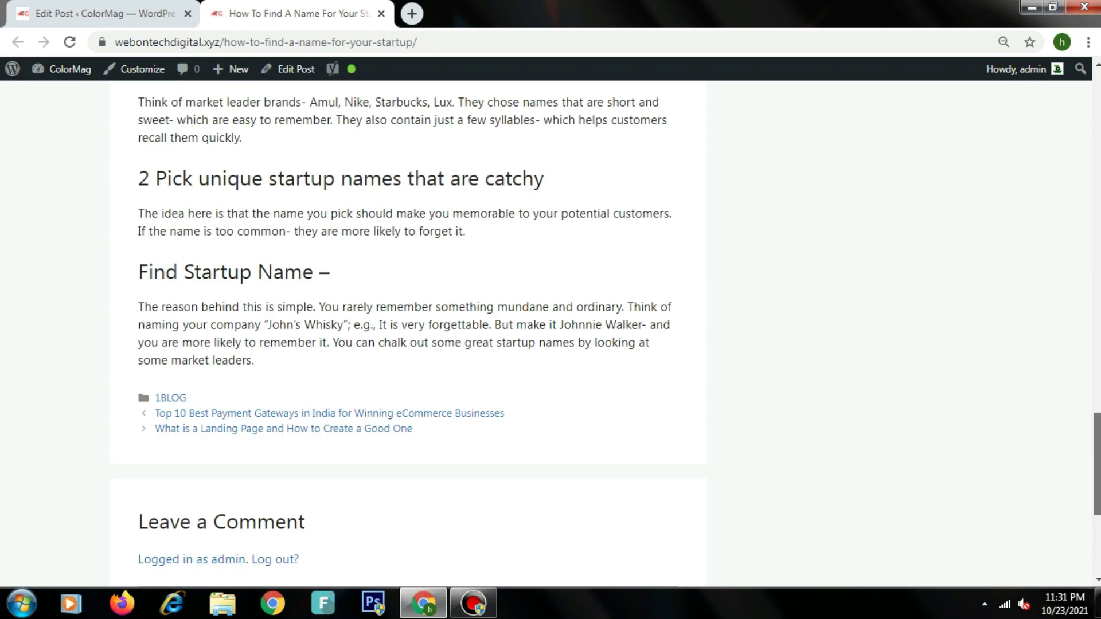
{"action": "scroll", "coordinate": [551, 332], "scroll_direction": "up", "scroll_amount": 10}
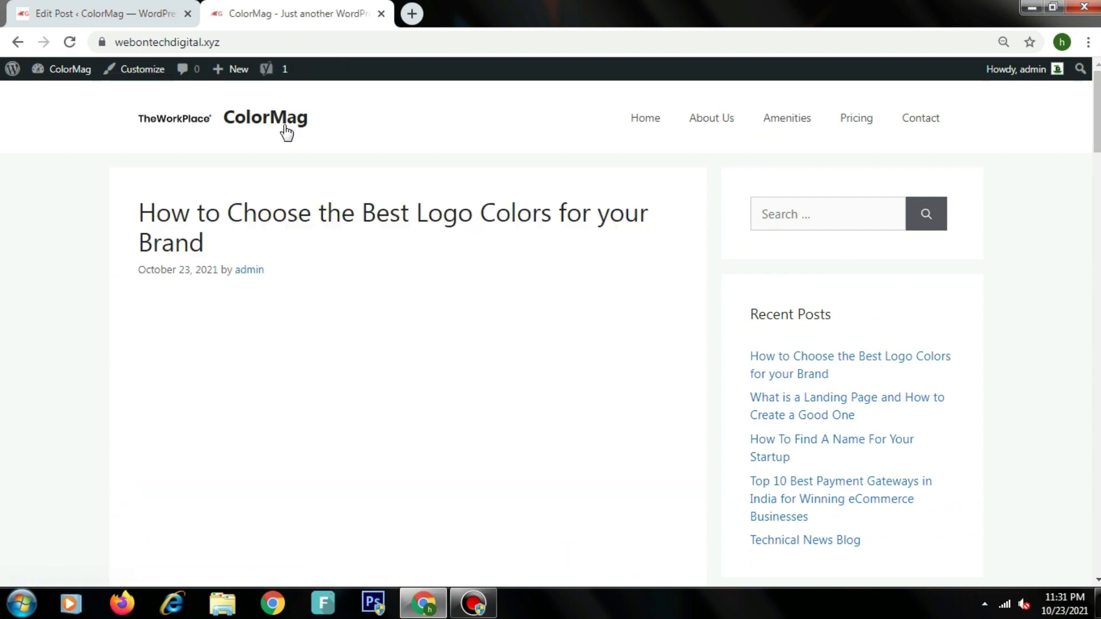
{"action": "scroll", "coordinate": [995, 262], "scroll_direction": "down", "scroll_amount": 20}
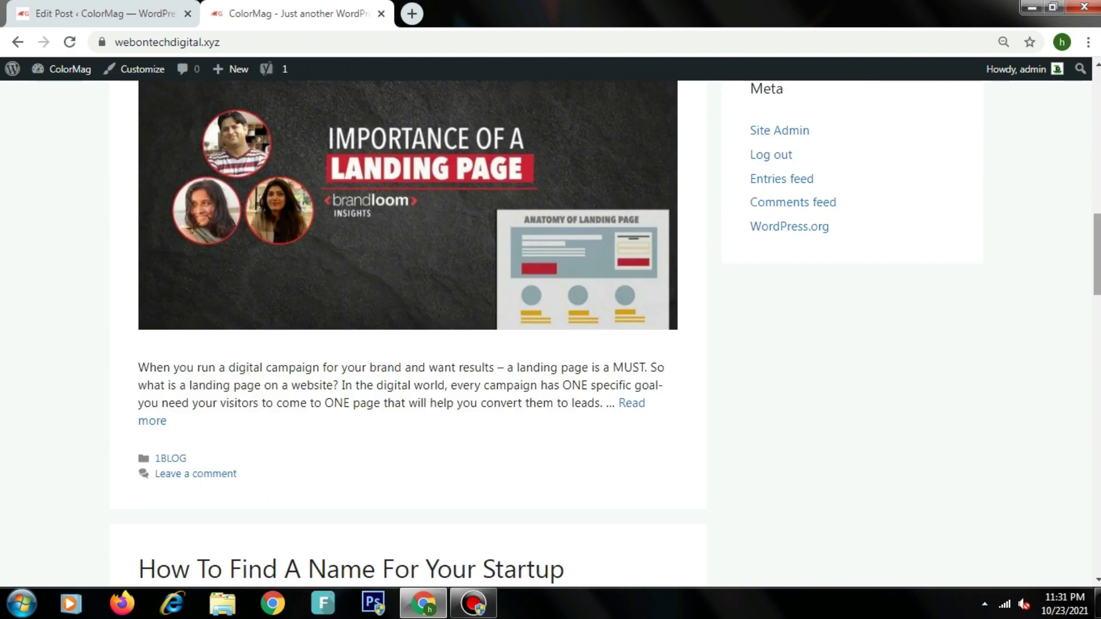
{"action": "scroll", "coordinate": [551, 332], "scroll_direction": "up", "scroll_amount": 20}
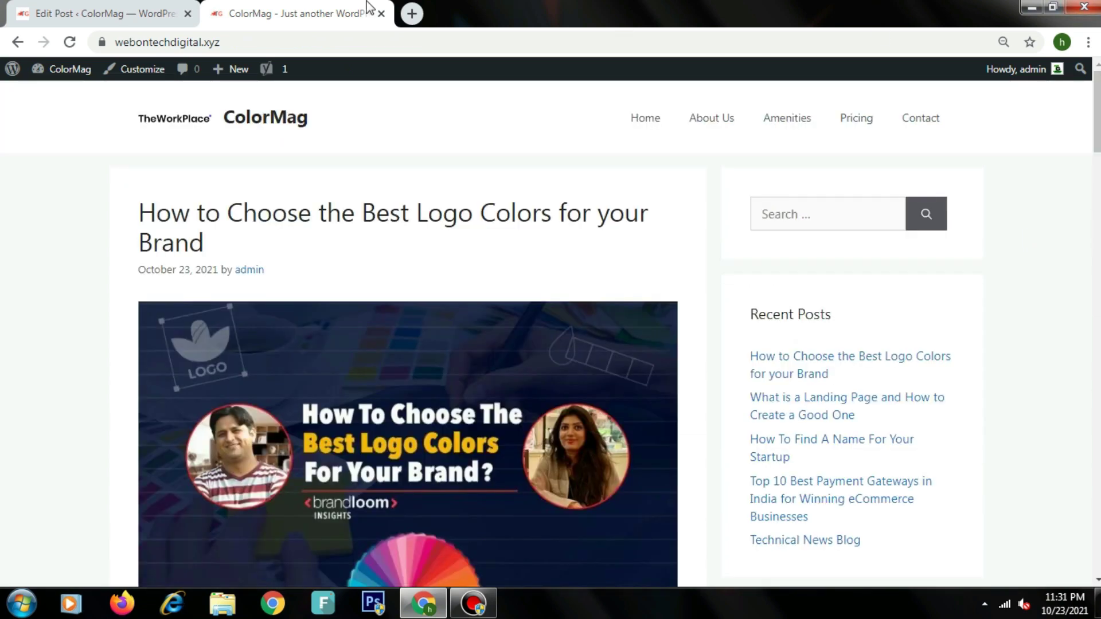
Open the home page in the Customizer and look at the Site Identity settings, the logo choices and the page preview.
{"action": "left_click", "coordinate": [147, 69]}
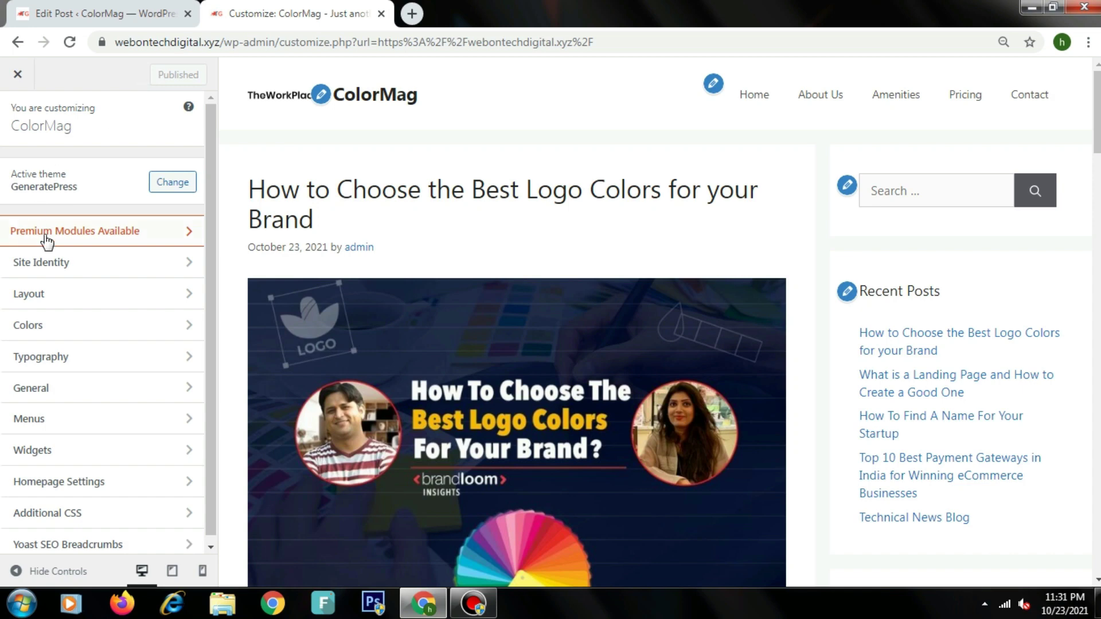
{"action": "left_click", "coordinate": [324, 91]}
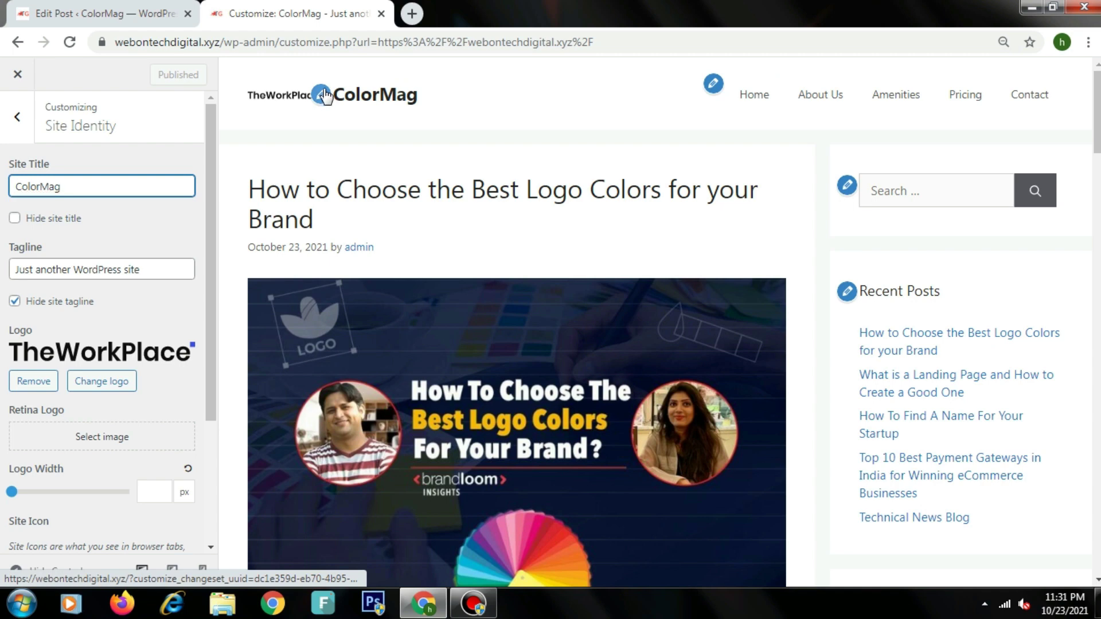
{"action": "left_click", "coordinate": [148, 361]}
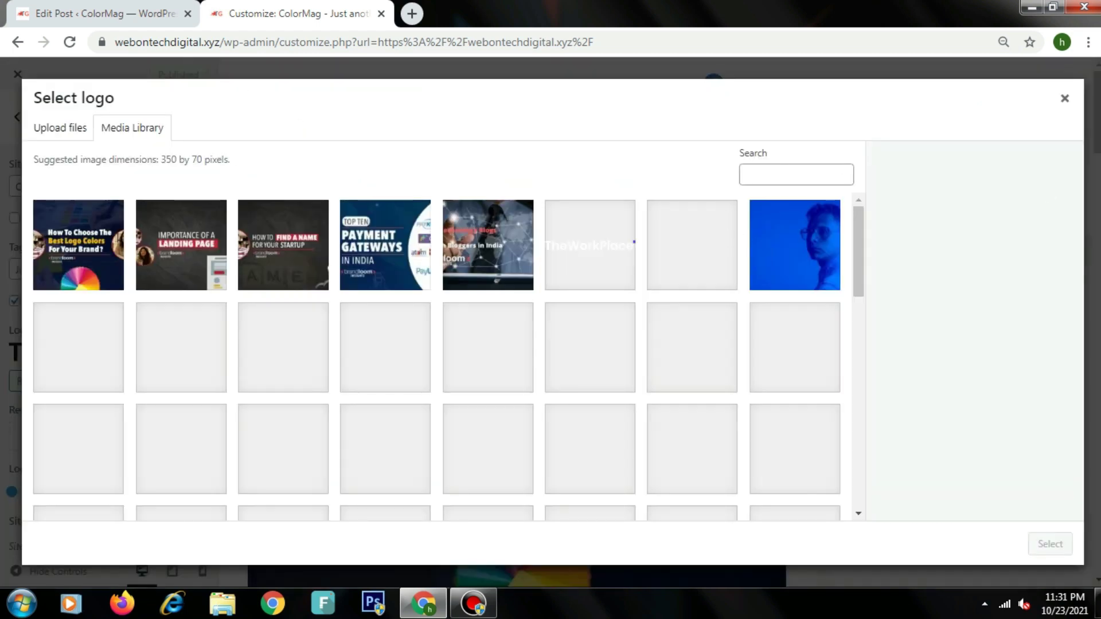
{"action": "left_click", "coordinate": [1055, 105]}
{"action": "scroll", "coordinate": [516, 321], "scroll_direction": "down", "scroll_amount": 10}
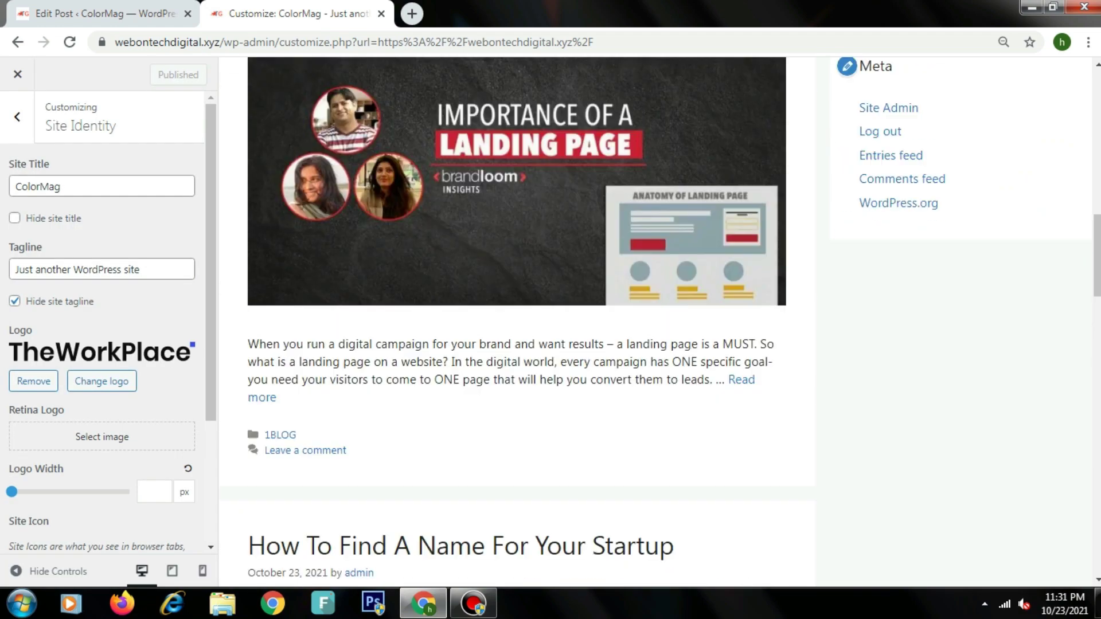
{"action": "scroll", "coordinate": [516, 321], "scroll_direction": "up", "scroll_amount": 10}
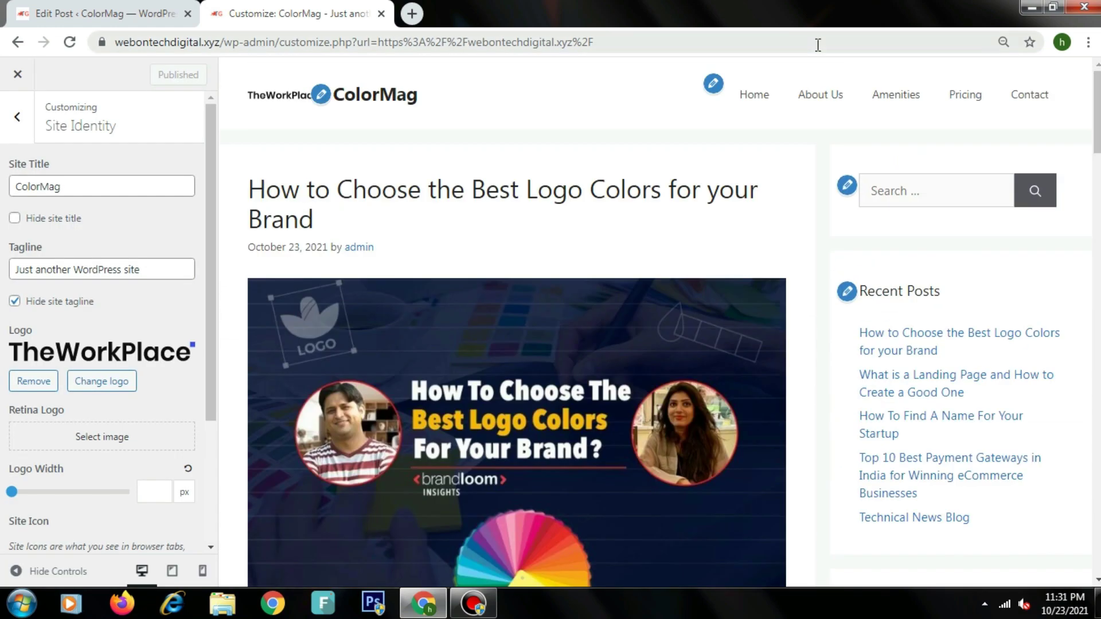
Examine which menus are available for the Primary Menu location and look through the home page preview down to the footer.
{"action": "left_click", "coordinate": [714, 85]}
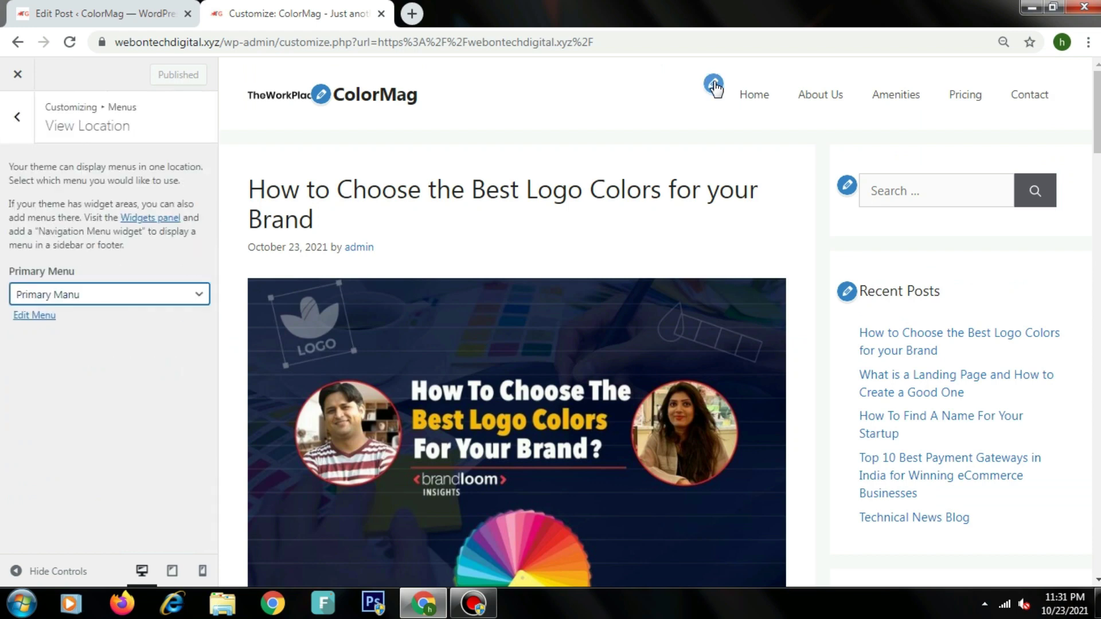
{"action": "left_click", "coordinate": [26, 295]}
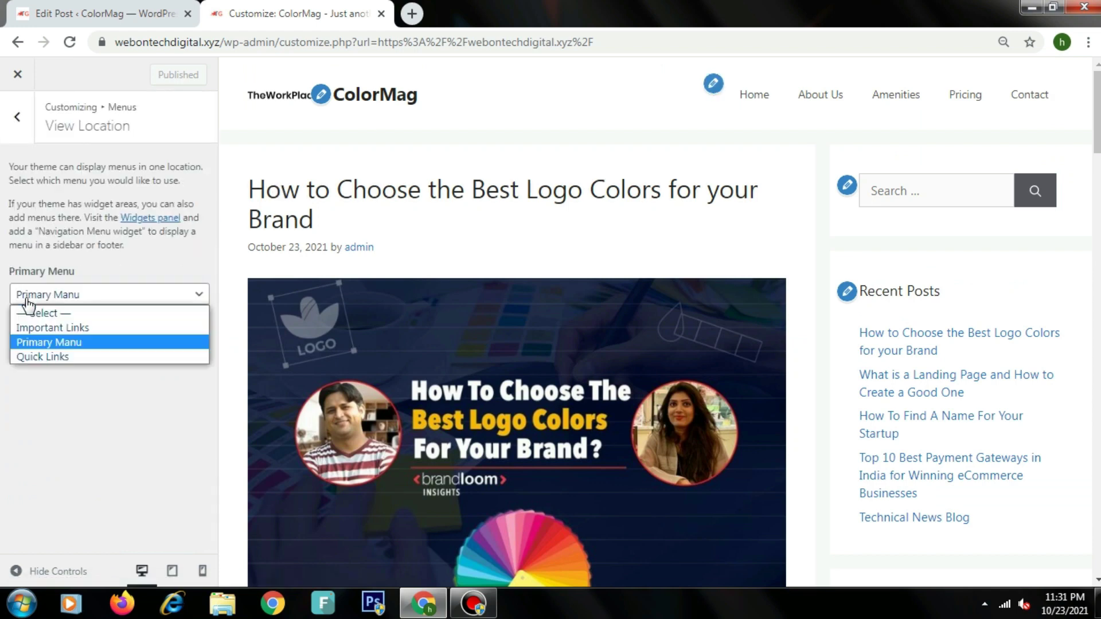
{"action": "left_click", "coordinate": [26, 298]}
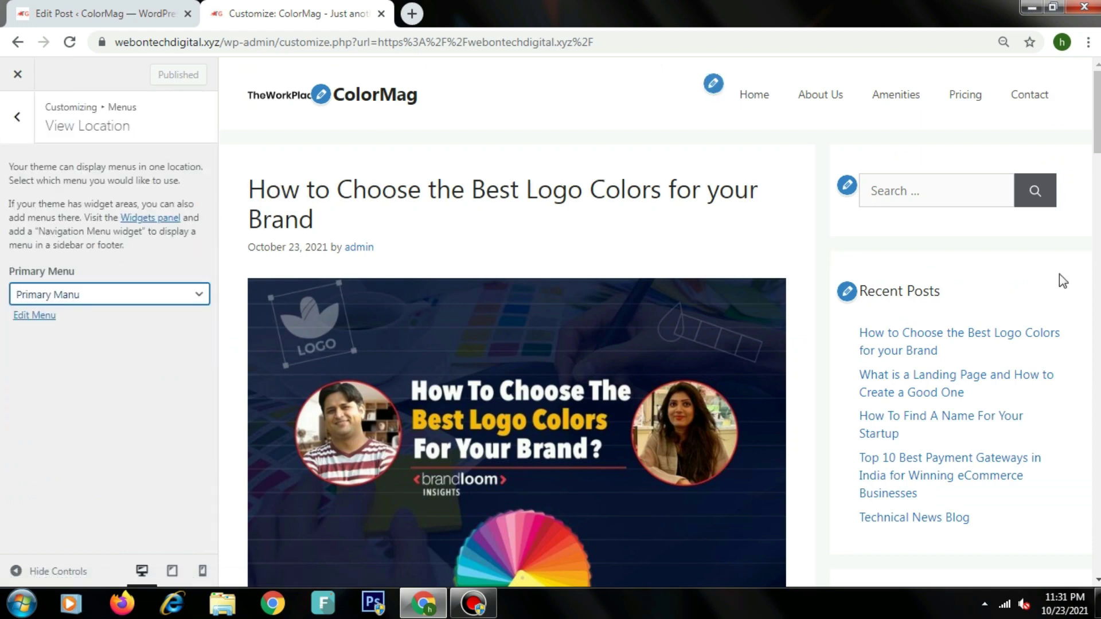
{"action": "scroll", "coordinate": [1059, 273], "scroll_direction": "down", "scroll_amount": 8}
{"action": "scroll", "coordinate": [655, 321], "scroll_direction": "down", "scroll_amount": 20}
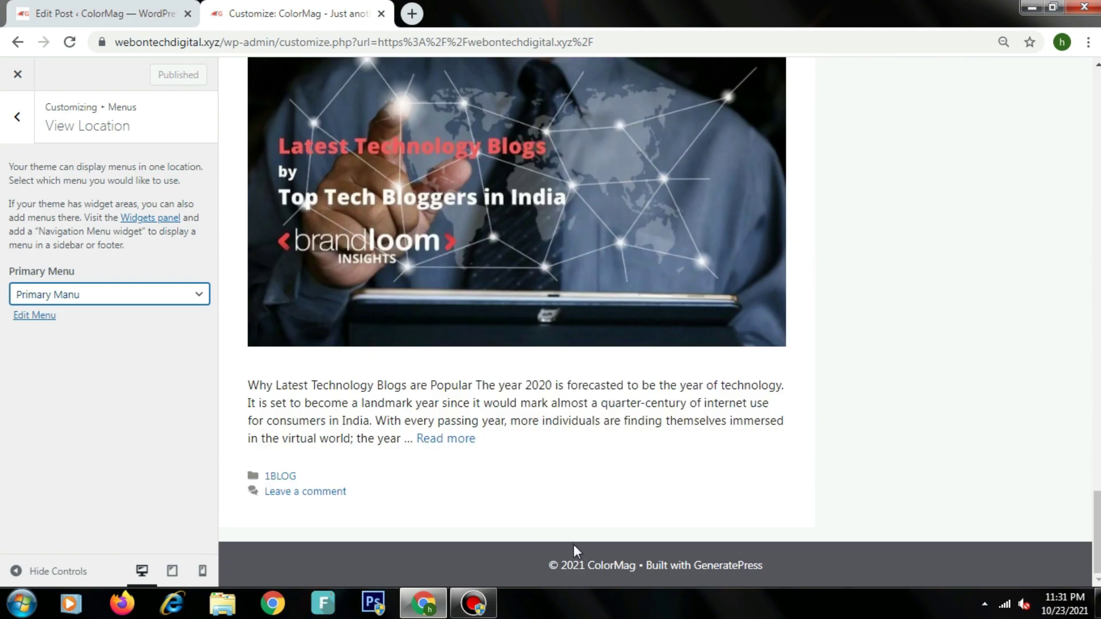
Leave the menu settings and open the Footer Widget 1 area for editing.
{"action": "left_click", "coordinate": [18, 116]}
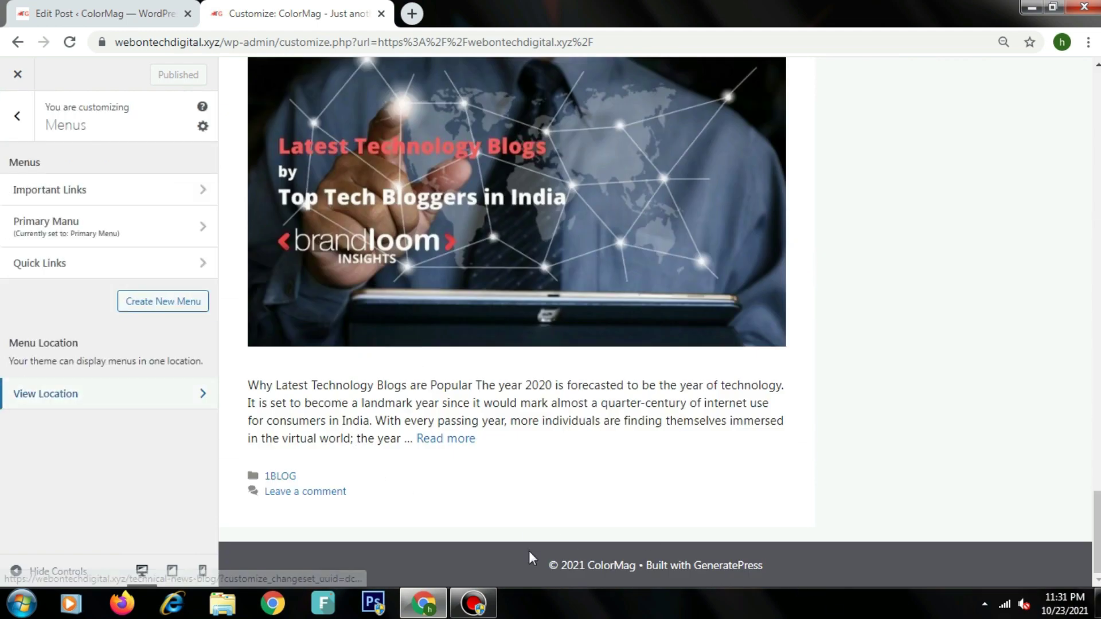
{"action": "left_click", "coordinate": [29, 118]}
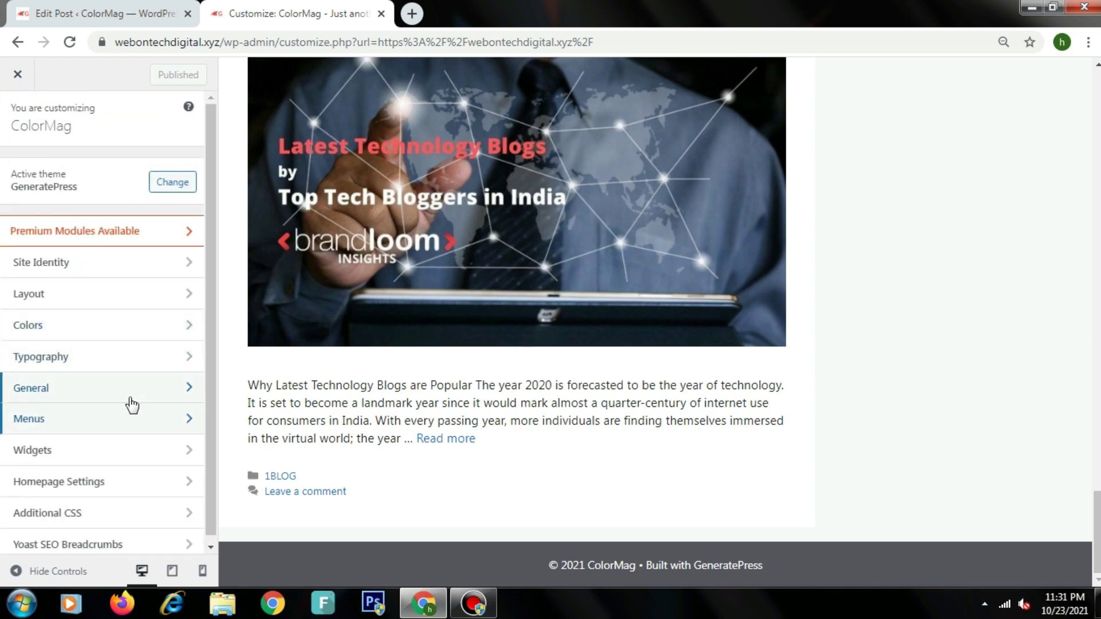
{"action": "left_click", "coordinate": [126, 449]}
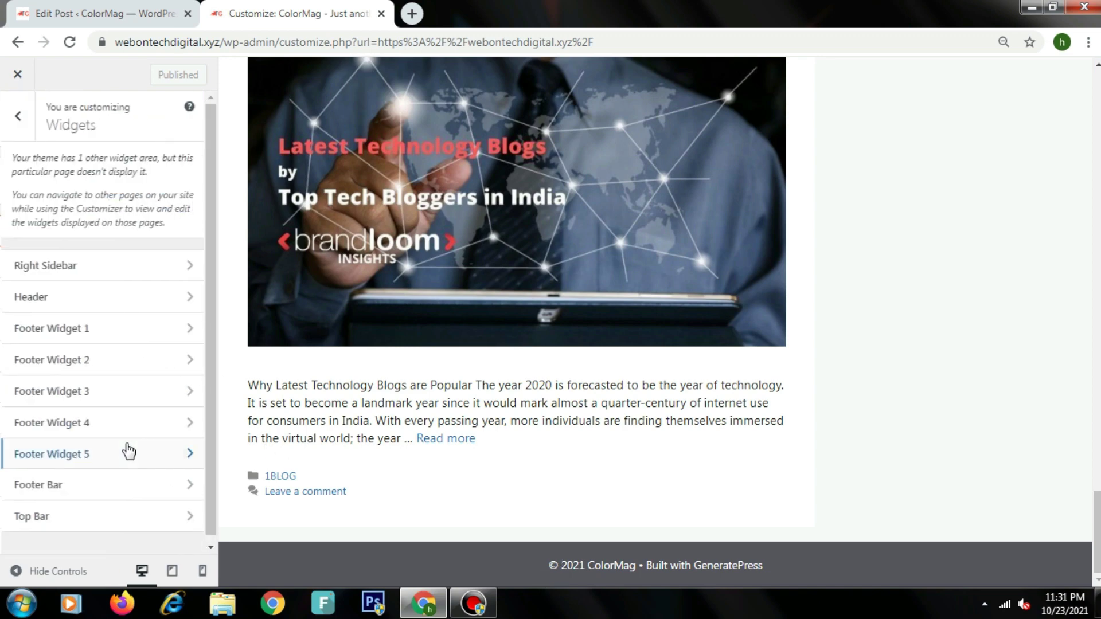
{"action": "left_click", "coordinate": [154, 335]}
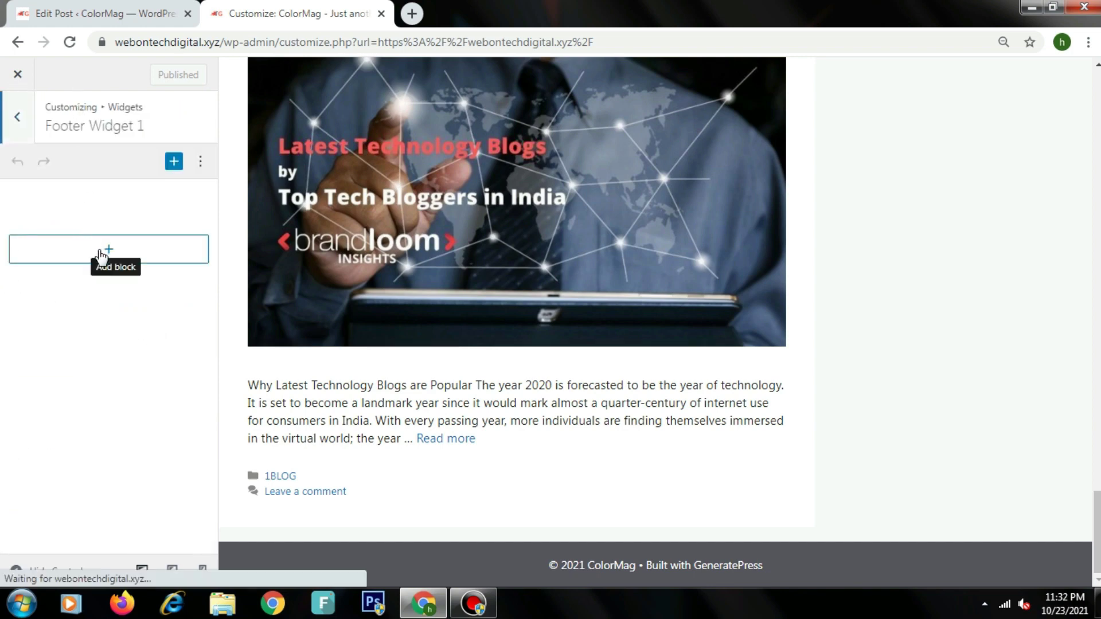
Search the blocks for "men" and add a Navigation Menu block to Footer Widget 1.
{"action": "left_click", "coordinate": [108, 252]}
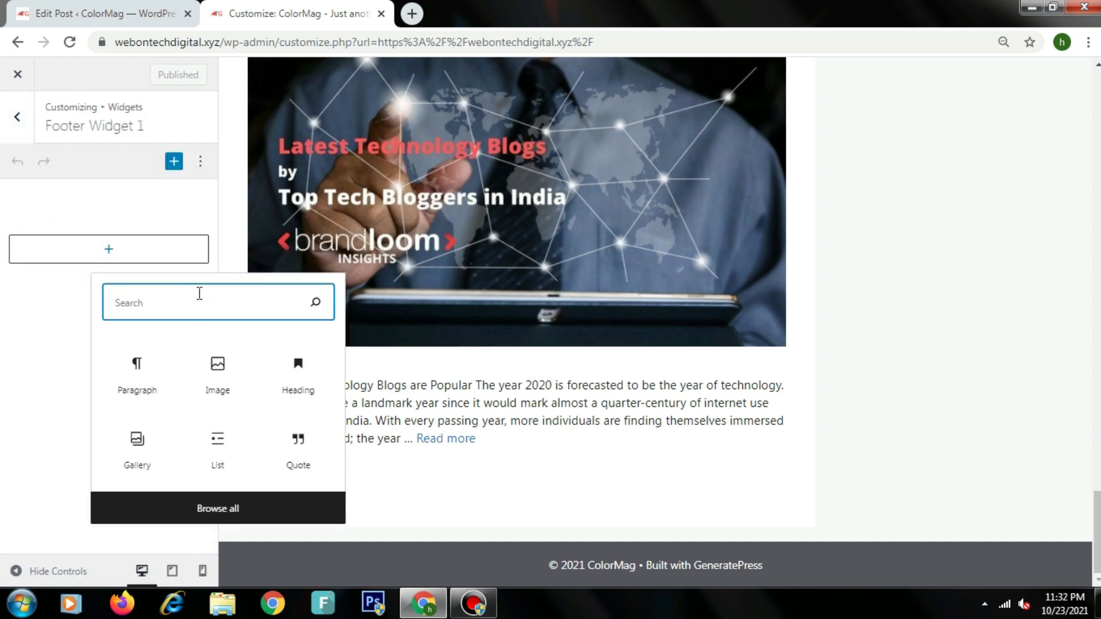
{"action": "type", "text": "men"}
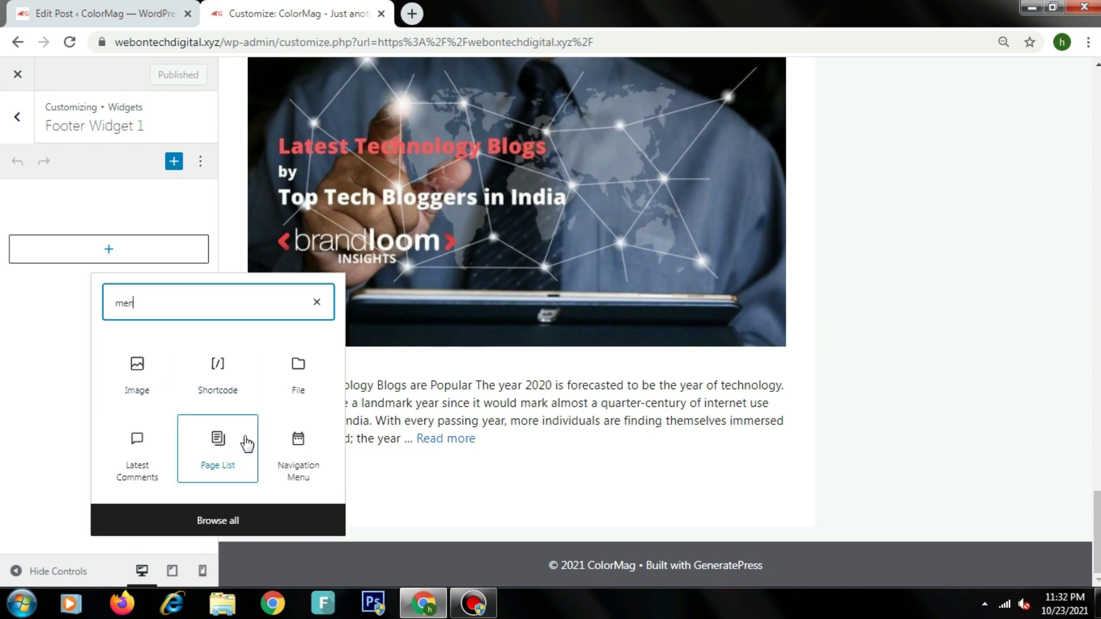
{"action": "left_click", "coordinate": [297, 442]}
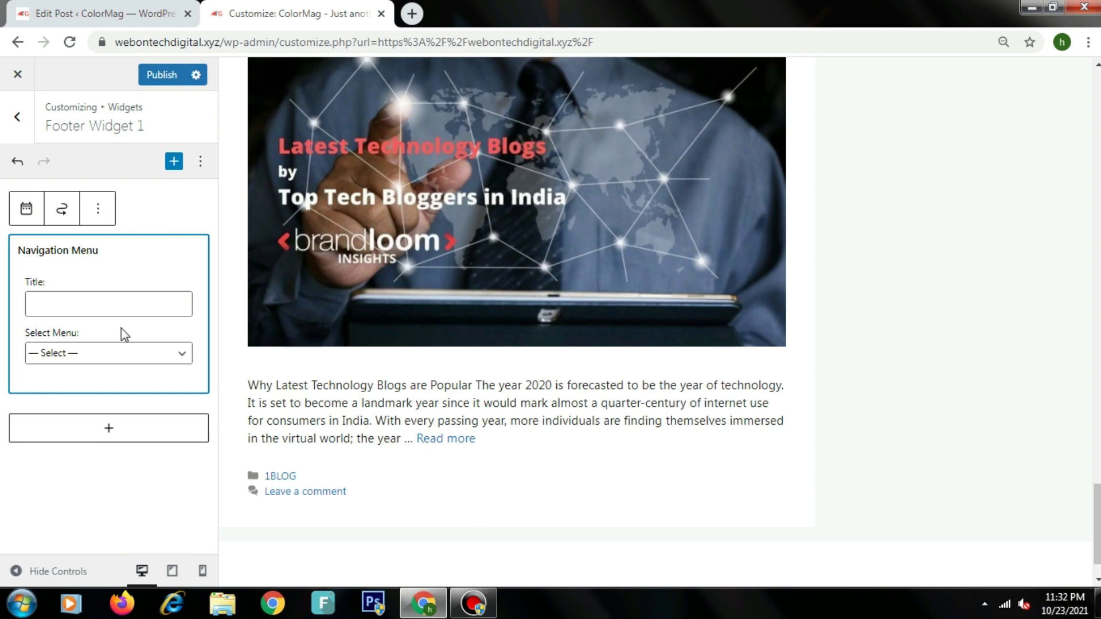
Set the footer's Navigation Menu block to use the "Primary Manu" menu and check it in the page preview.
{"action": "left_click", "coordinate": [123, 366]}
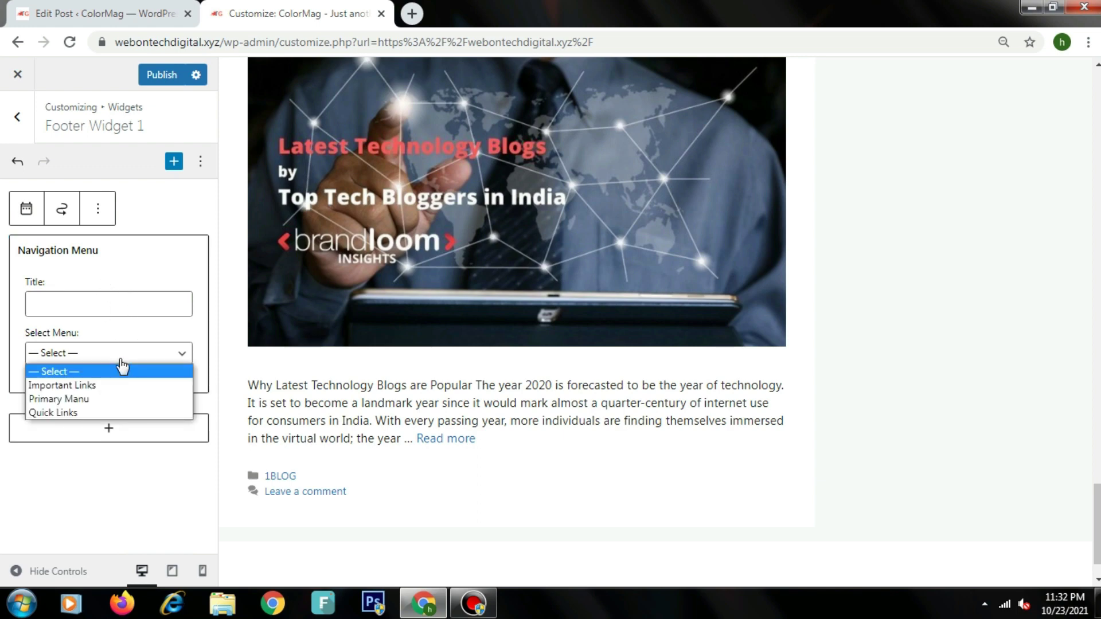
{"action": "left_click", "coordinate": [118, 399]}
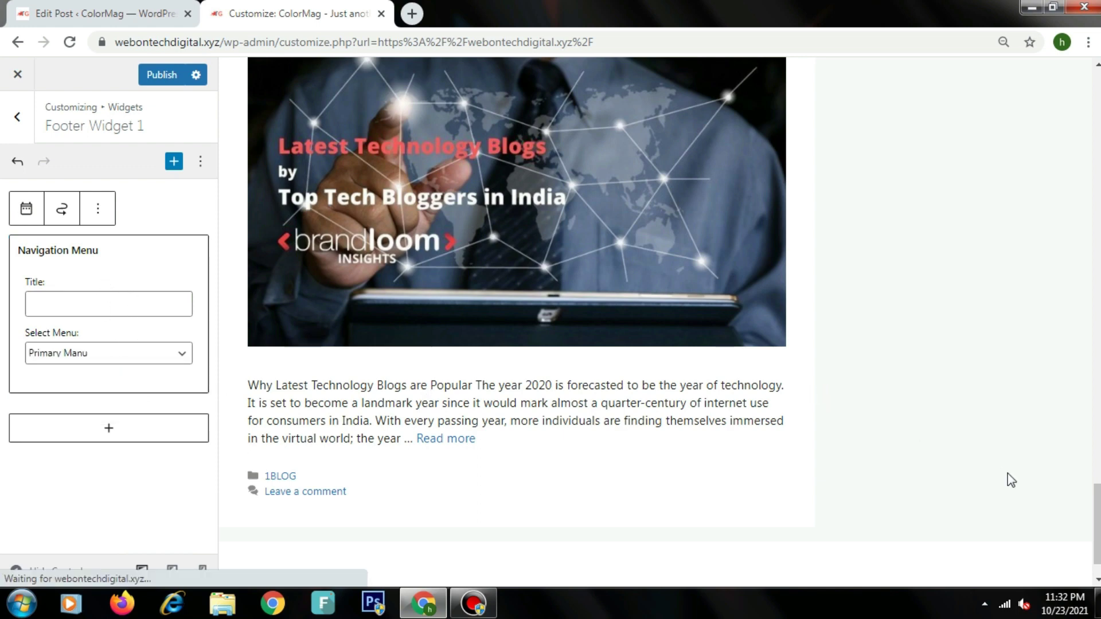
{"action": "scroll", "coordinate": [1095, 574], "scroll_direction": "down", "scroll_amount": 3}
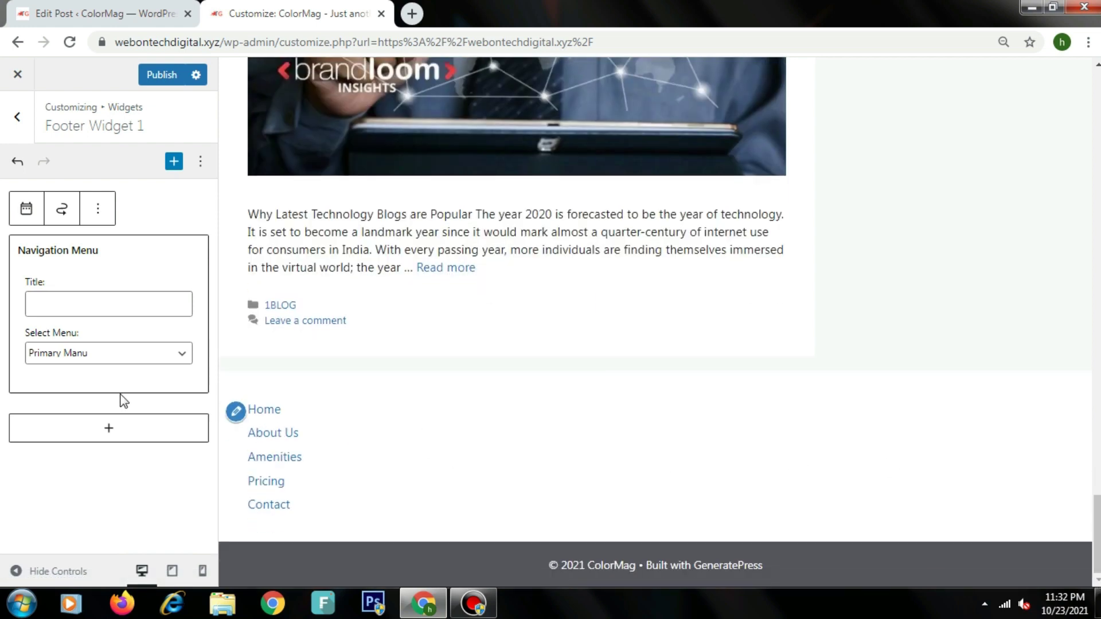
Add an empty Paragraph block below the Navigation Menu block in Footer Widget 1.
{"action": "left_click", "coordinate": [109, 434]}
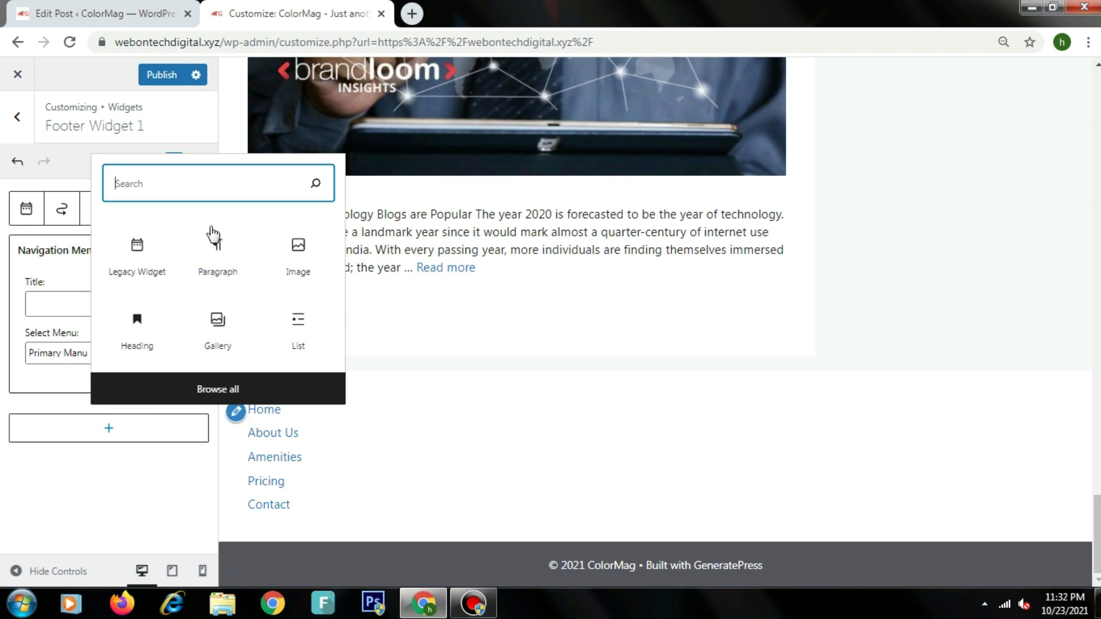
{"action": "left_click", "coordinate": [244, 261]}
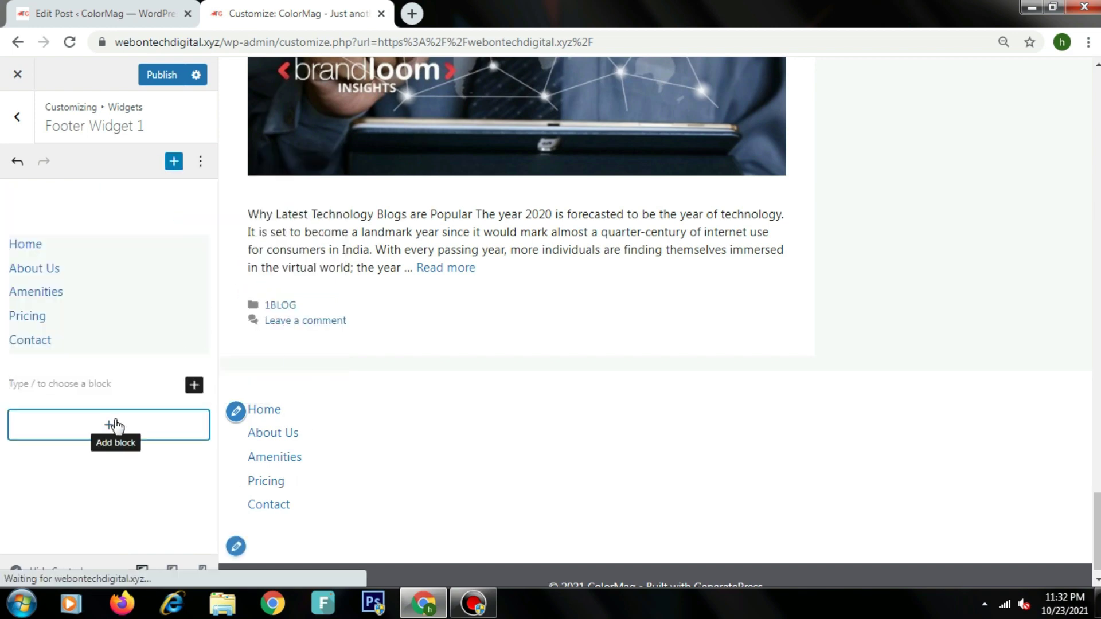
{"action": "left_click", "coordinate": [110, 388]}
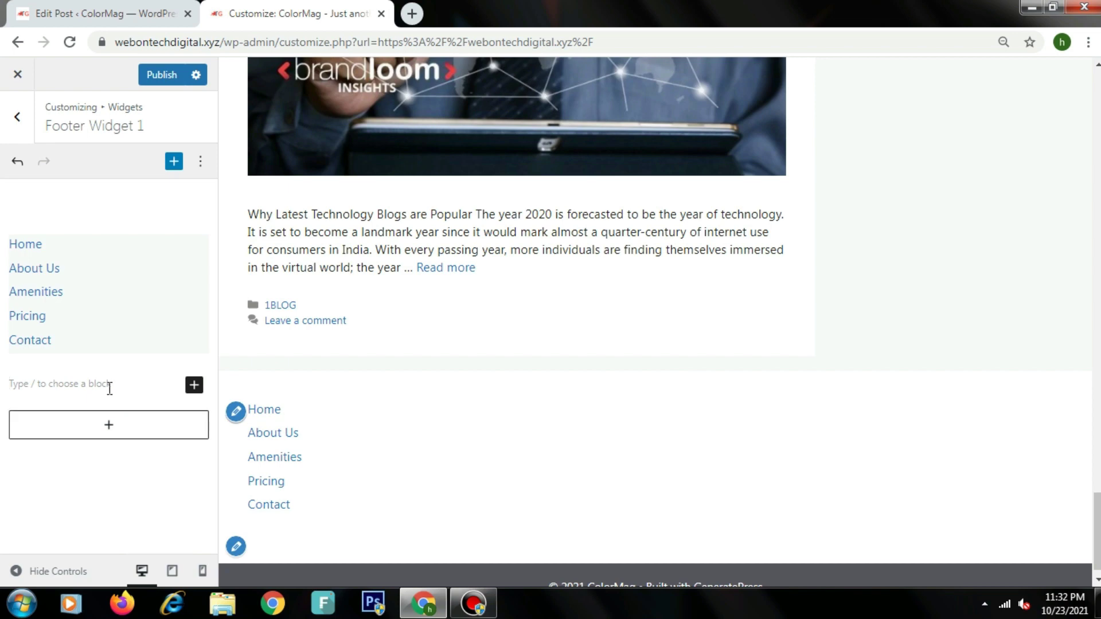
{"action": "left_click", "coordinate": [109, 425]}
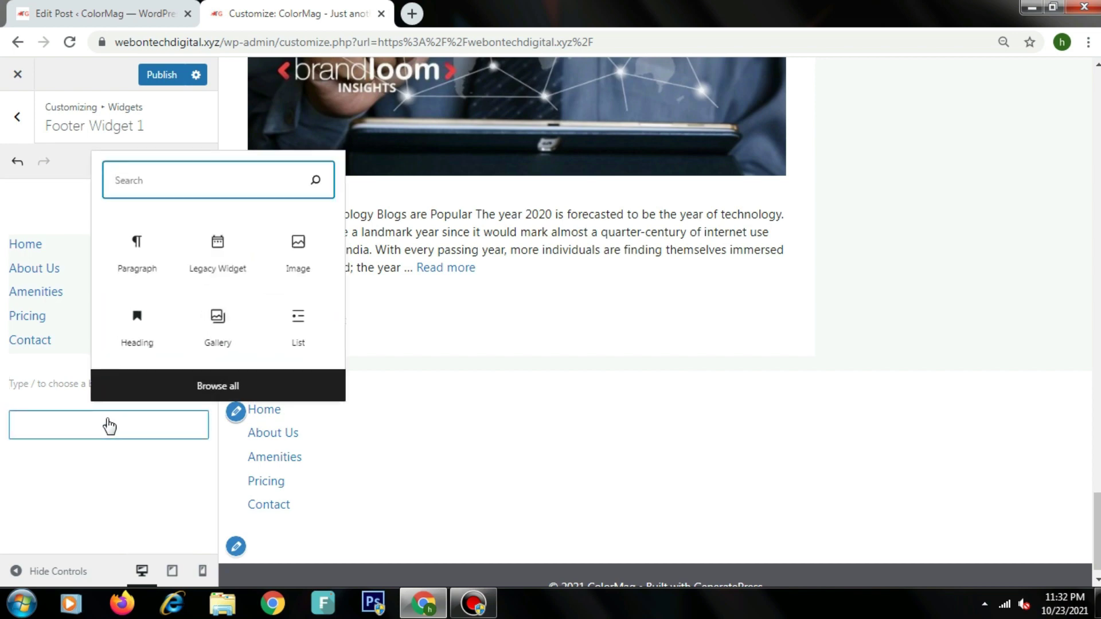
{"action": "left_click", "coordinate": [109, 425]}
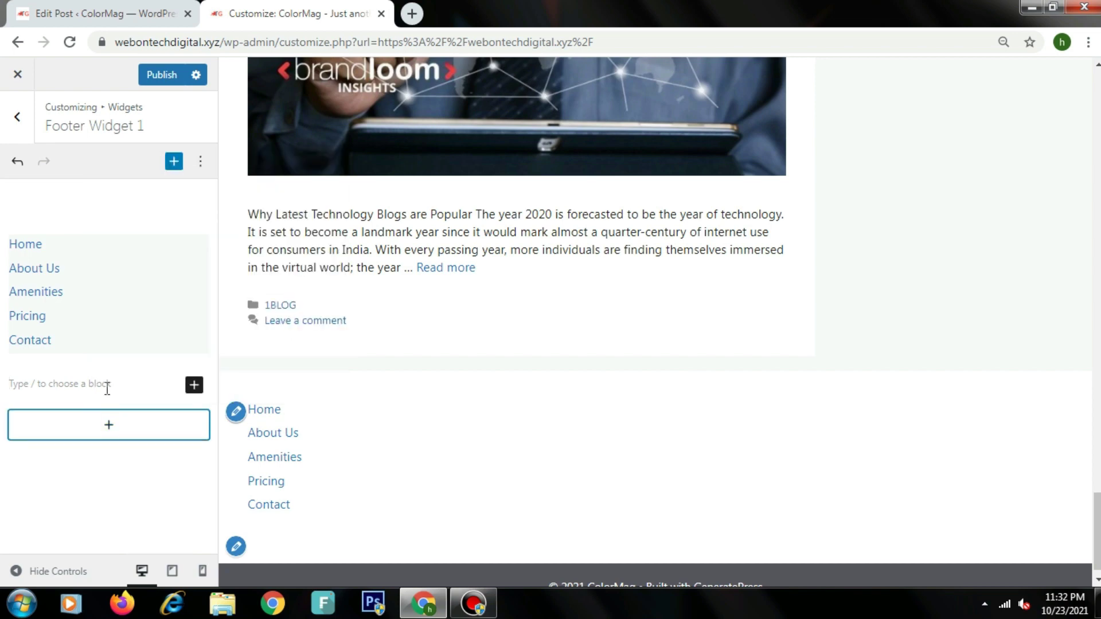
Add a Heading block with the text "hello" below the empty paragraph in Footer Widget 1.
{"action": "left_click", "coordinate": [110, 431]}
{"action": "left_click", "coordinate": [148, 343]}
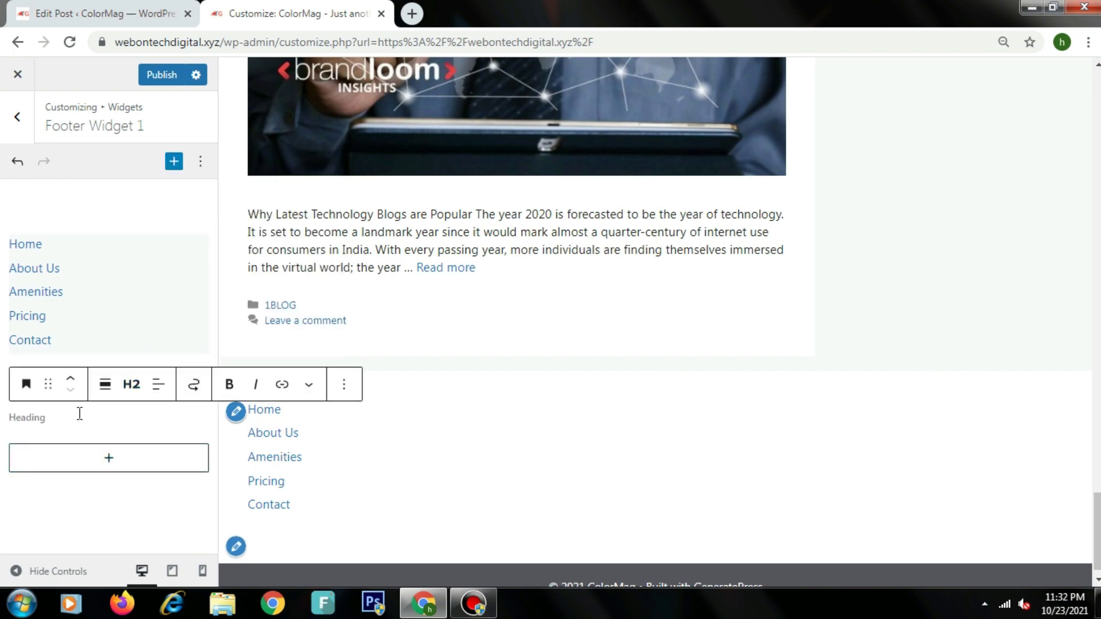
{"action": "type", "text": "H"}
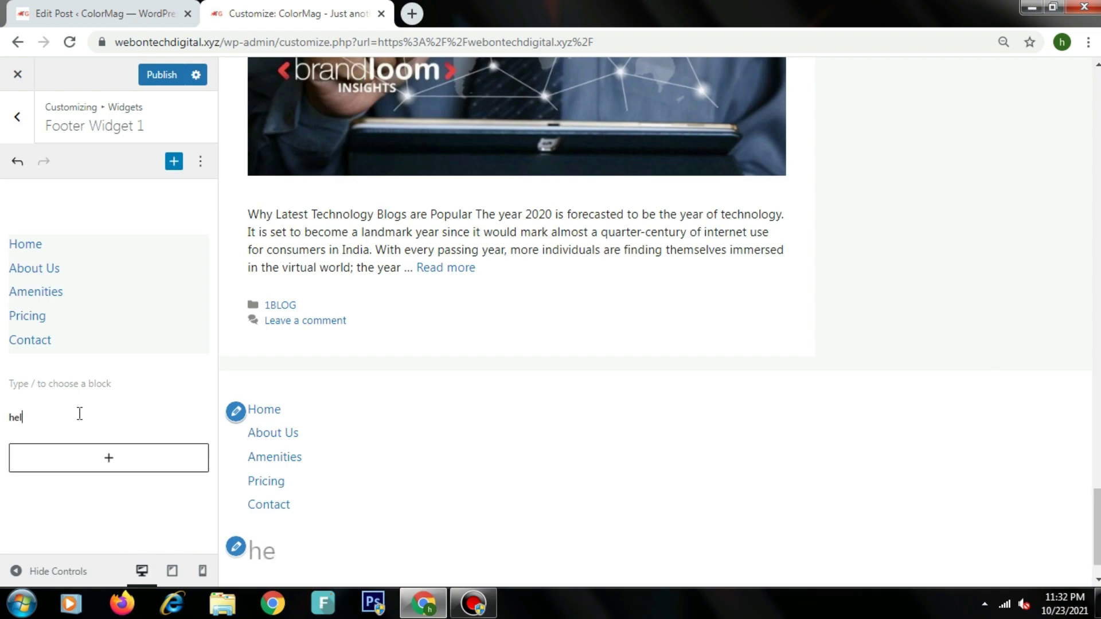
{"action": "type", "text": "llo"}
{"action": "left_click", "coordinate": [1015, 417]}
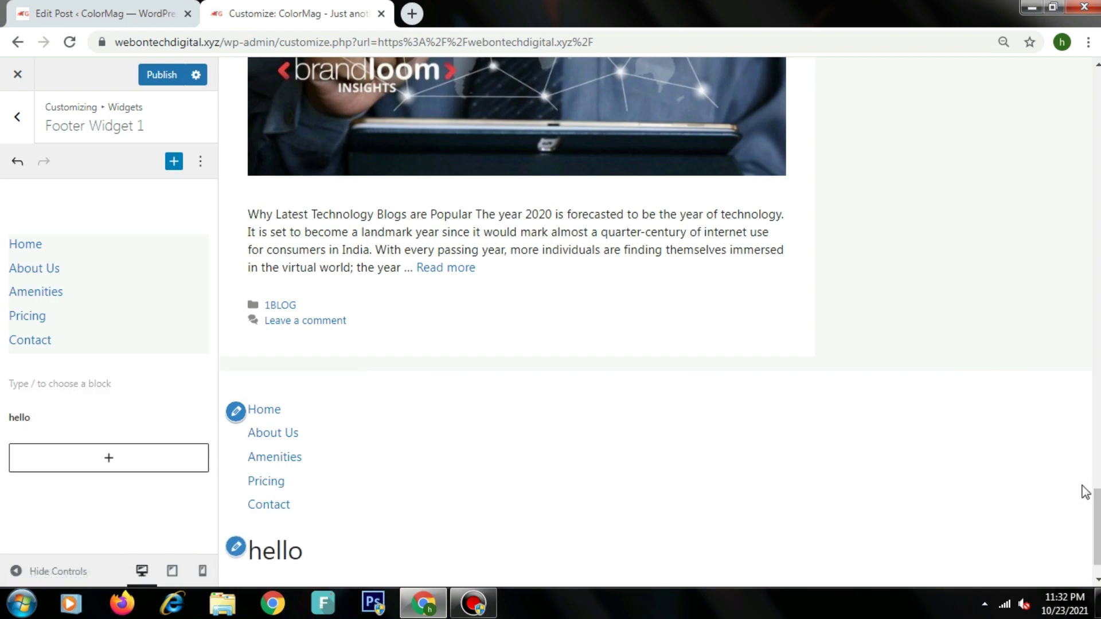
Check the footer and the rest of the home page in the preview, and publish the customization changes.
{"action": "scroll", "coordinate": [1091, 499], "scroll_direction": "down", "scroll_amount": 1}
{"action": "scroll", "coordinate": [1092, 499], "scroll_direction": "up", "scroll_amount": 1}
{"action": "scroll", "coordinate": [654, 321], "scroll_direction": "up", "scroll_amount": 15}
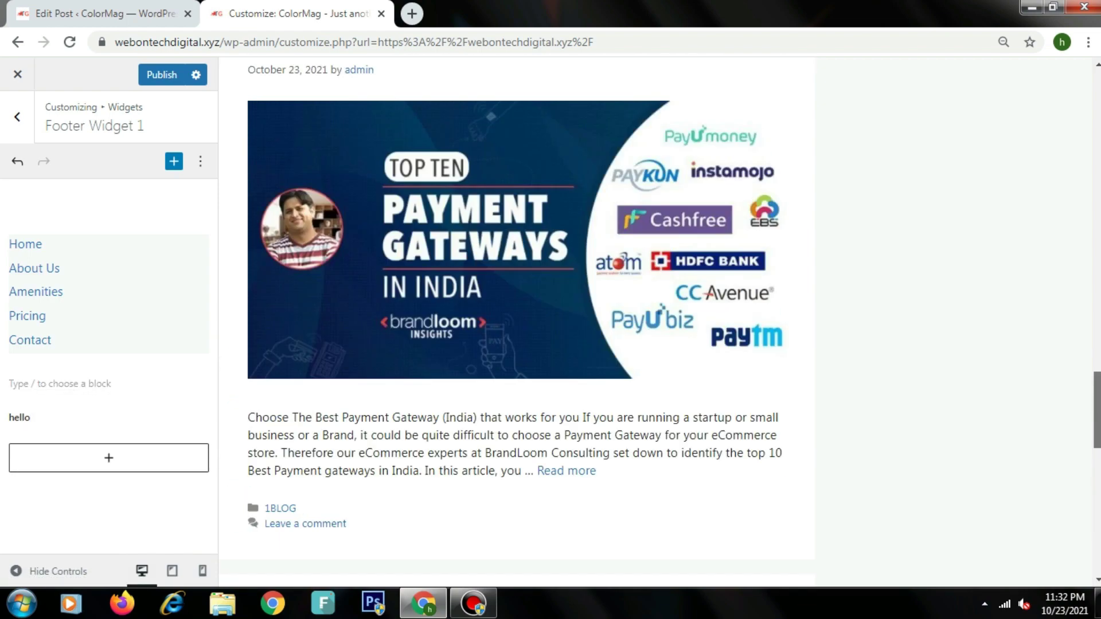
{"action": "scroll", "coordinate": [654, 321], "scroll_direction": "down", "scroll_amount": 3}
{"action": "scroll", "coordinate": [654, 321], "scroll_direction": "down", "scroll_amount": 10}
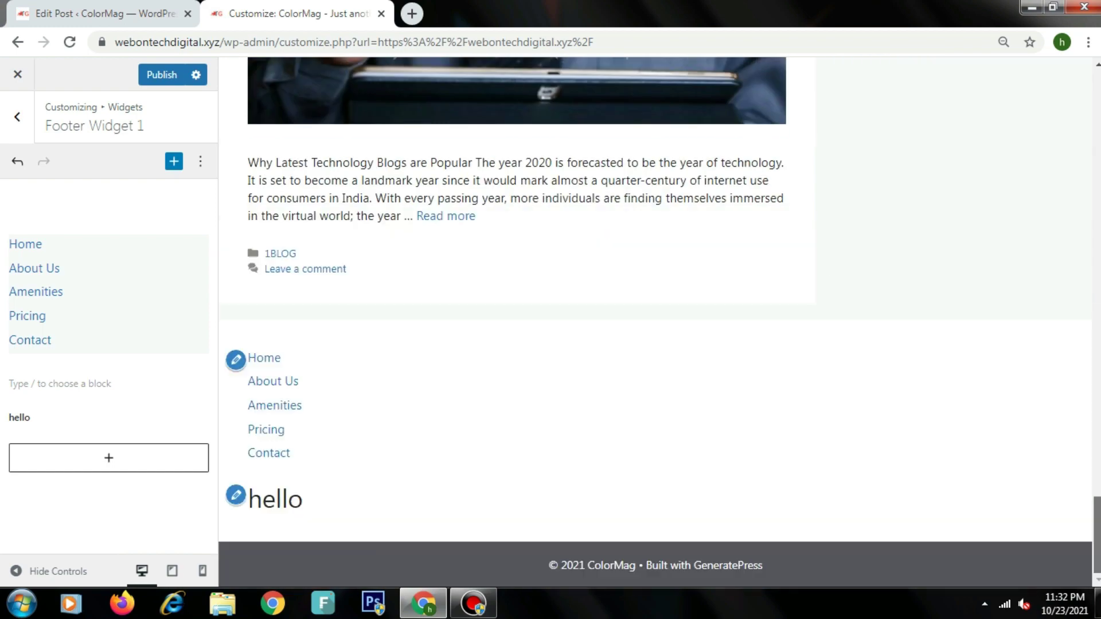
{"action": "scroll", "coordinate": [654, 322], "scroll_direction": "up", "scroll_amount": 12}
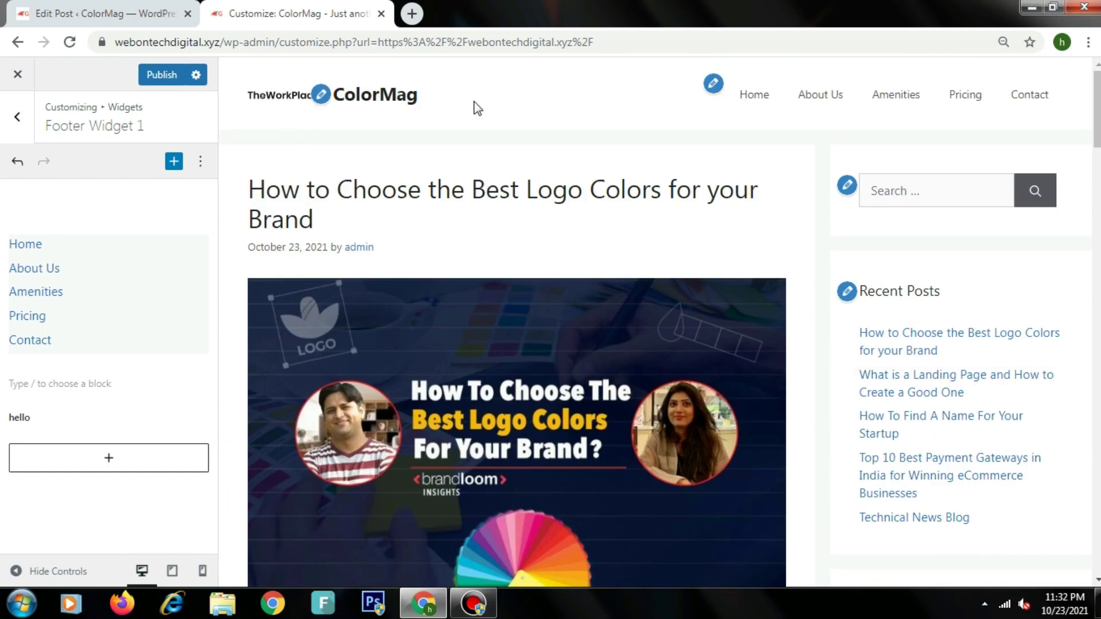
{"action": "left_click", "coordinate": [162, 74]}
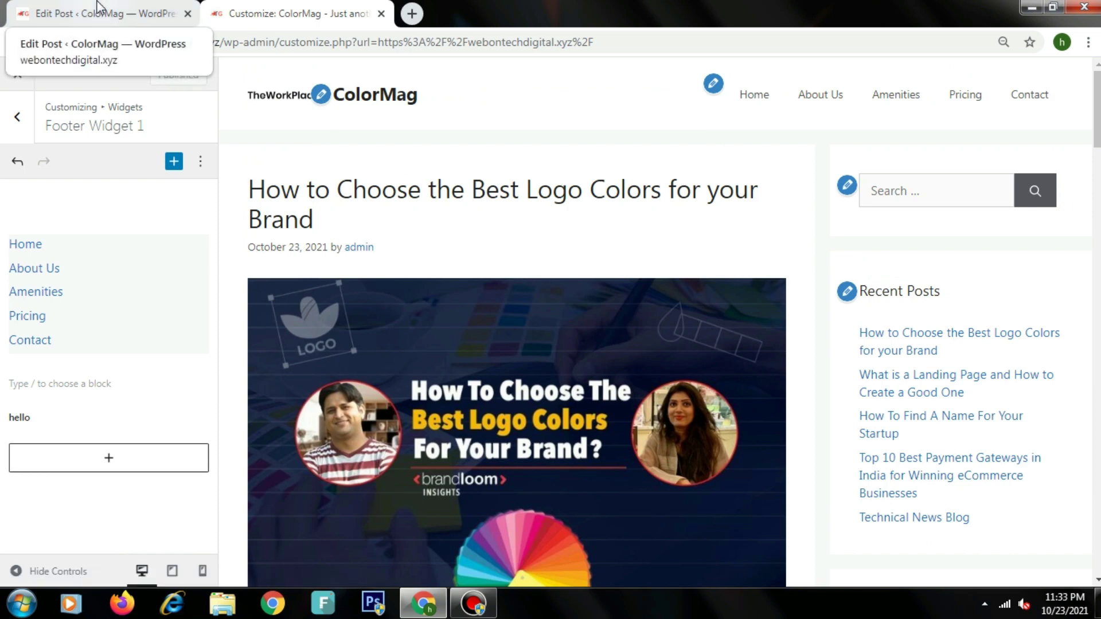
Open the Menus page of the WordPress admin and examine the Important Links menu and the pages available to add.
{"action": "left_click", "coordinate": [99, 7]}
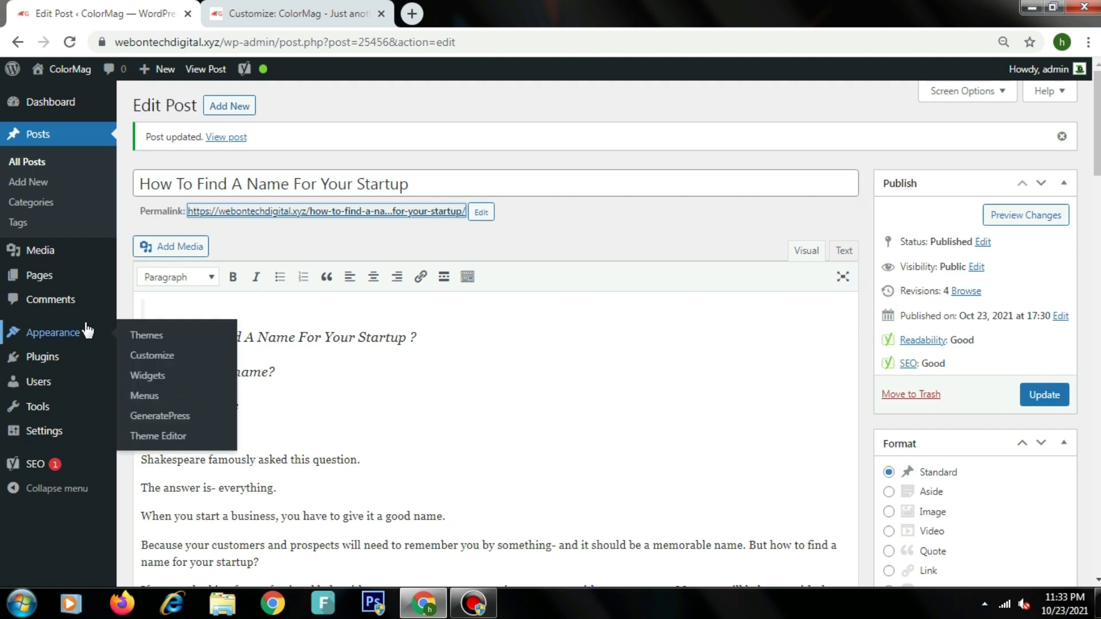
{"action": "mouse_move", "coordinate": [86, 330]}
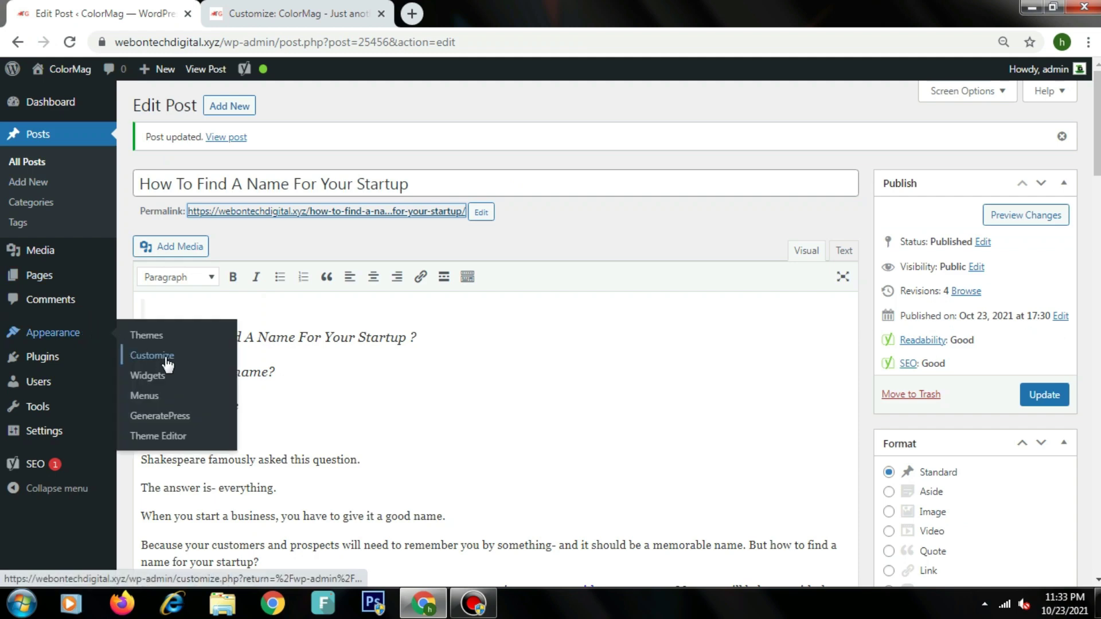
{"action": "left_click", "coordinate": [181, 394]}
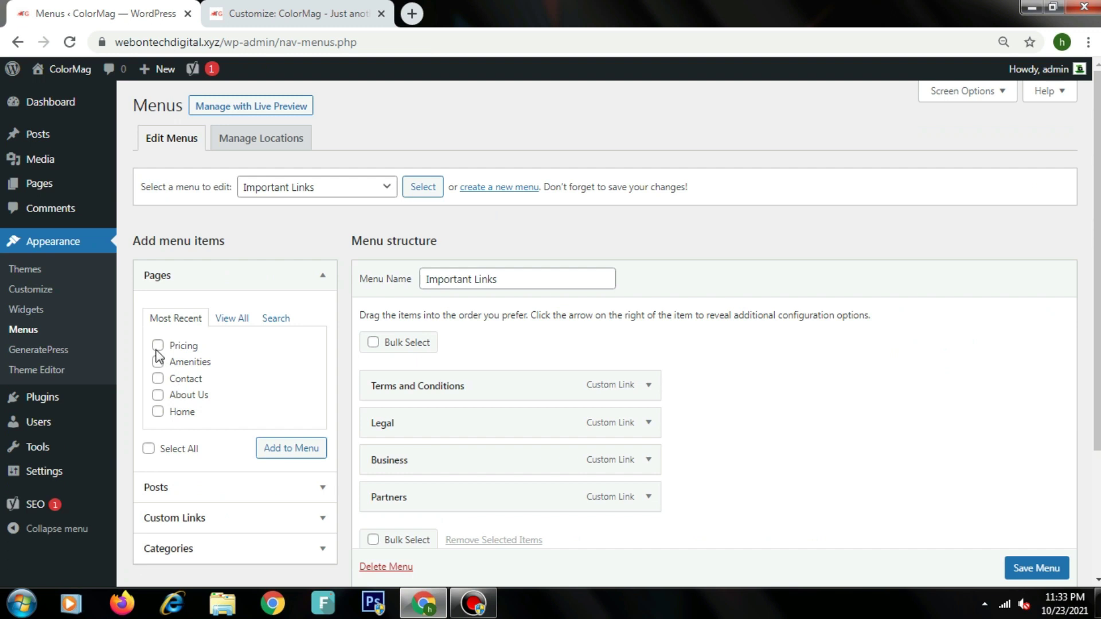
{"action": "left_click_drag", "start_coordinate": [518, 271], "coordinate": [363, 313]}
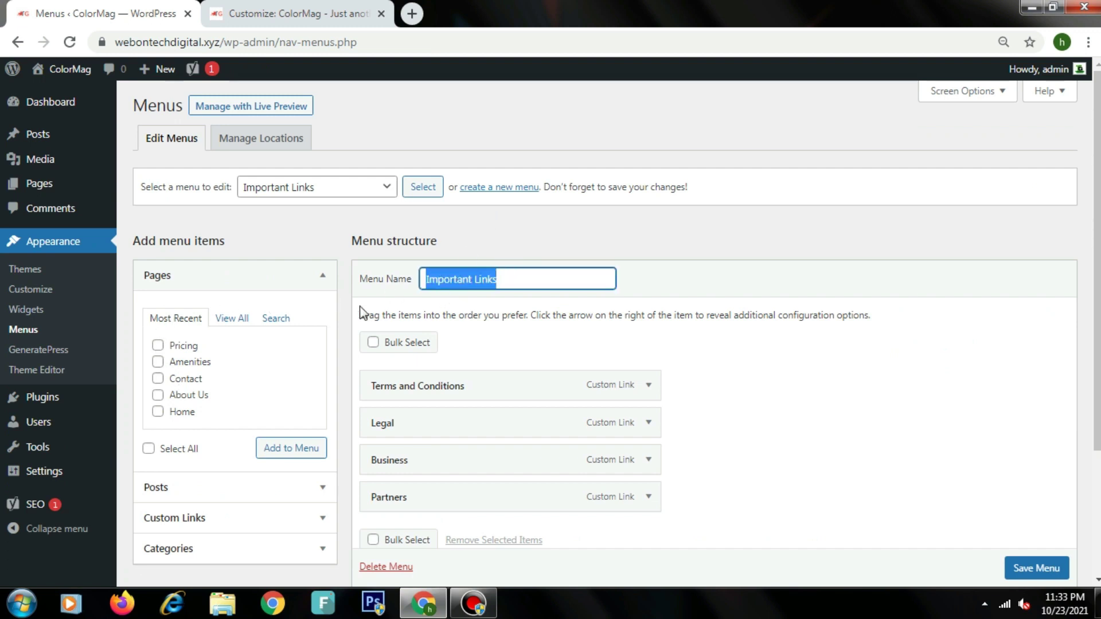
{"action": "left_click", "coordinate": [229, 321]}
{"action": "left_click", "coordinate": [268, 320]}
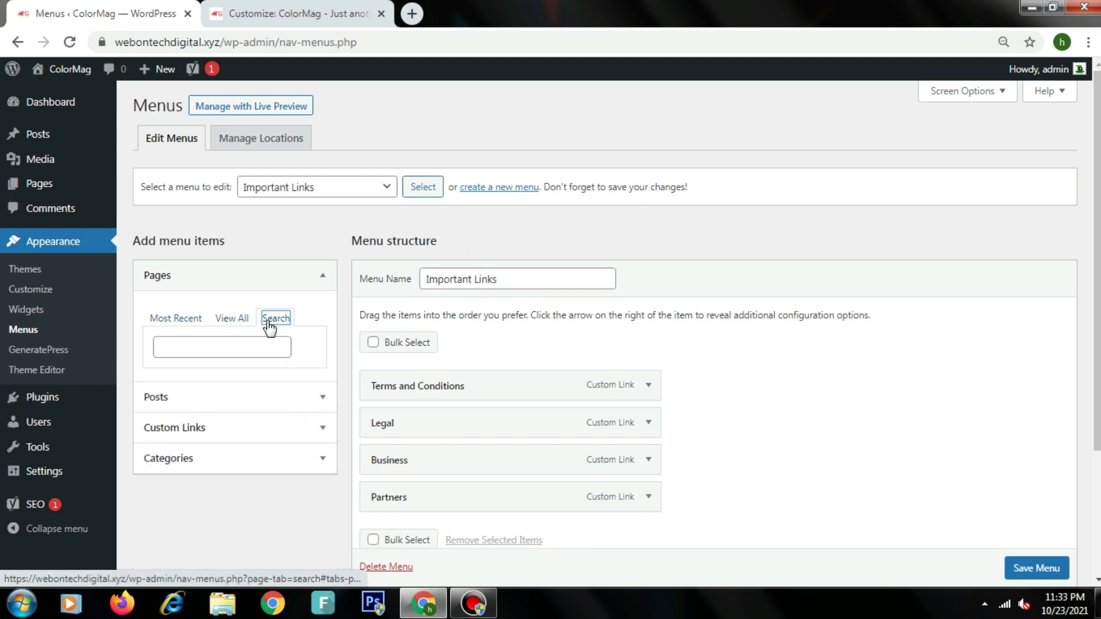
{"action": "left_click", "coordinate": [175, 320]}
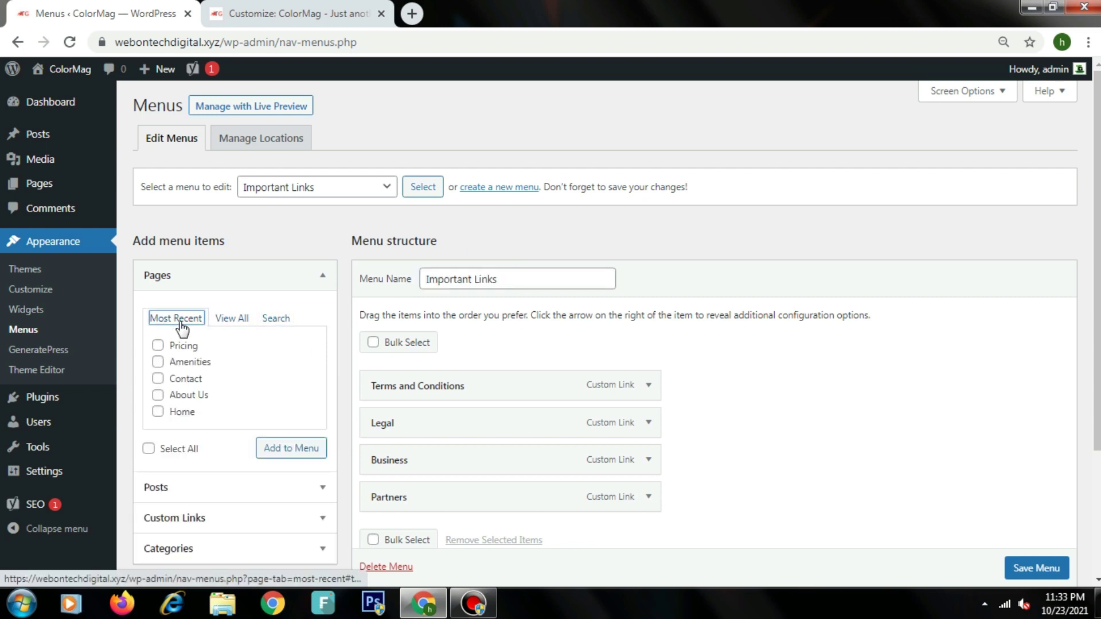
{"action": "left_click", "coordinate": [230, 320]}
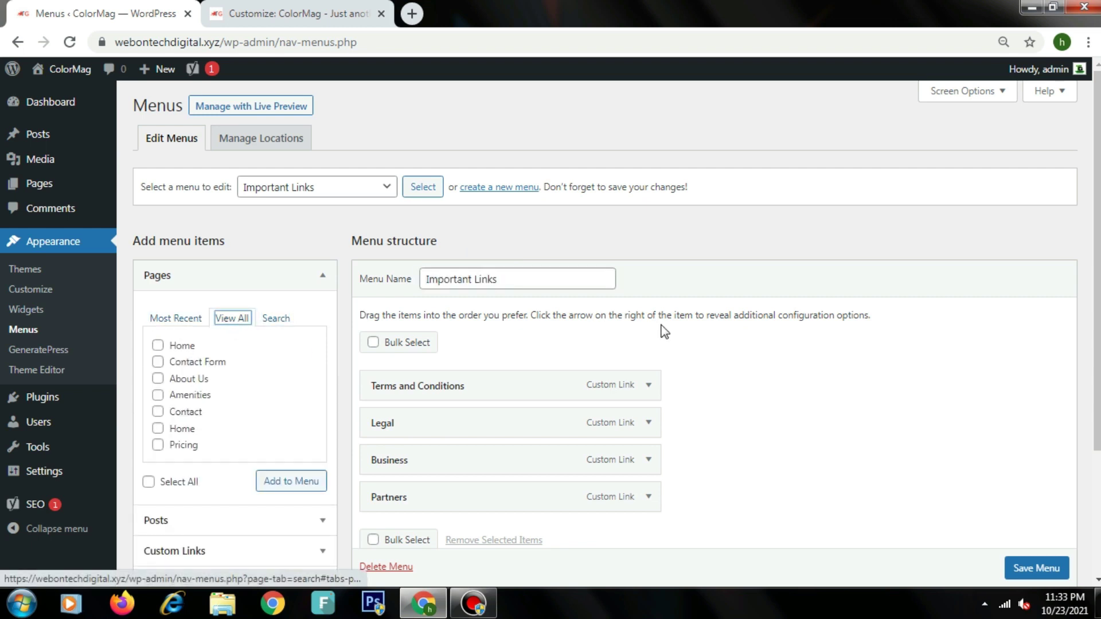
Open the WordPress Dashboard and look through its overview boxes.
{"action": "left_click", "coordinate": [48, 103]}
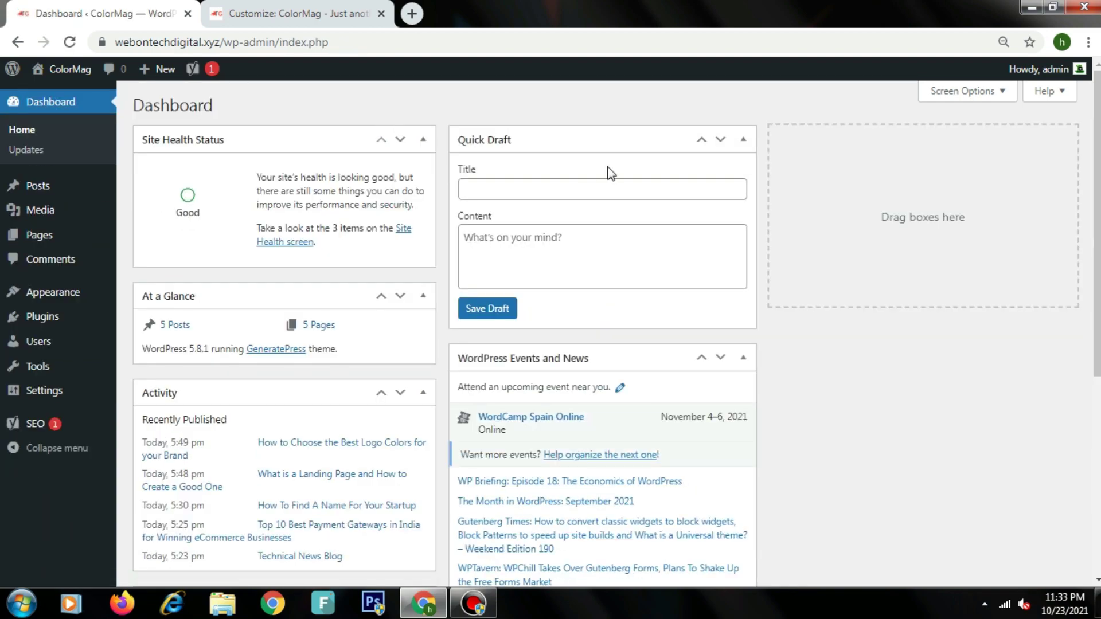
{"action": "scroll", "coordinate": [941, 240], "scroll_direction": "down", "scroll_amount": 8}
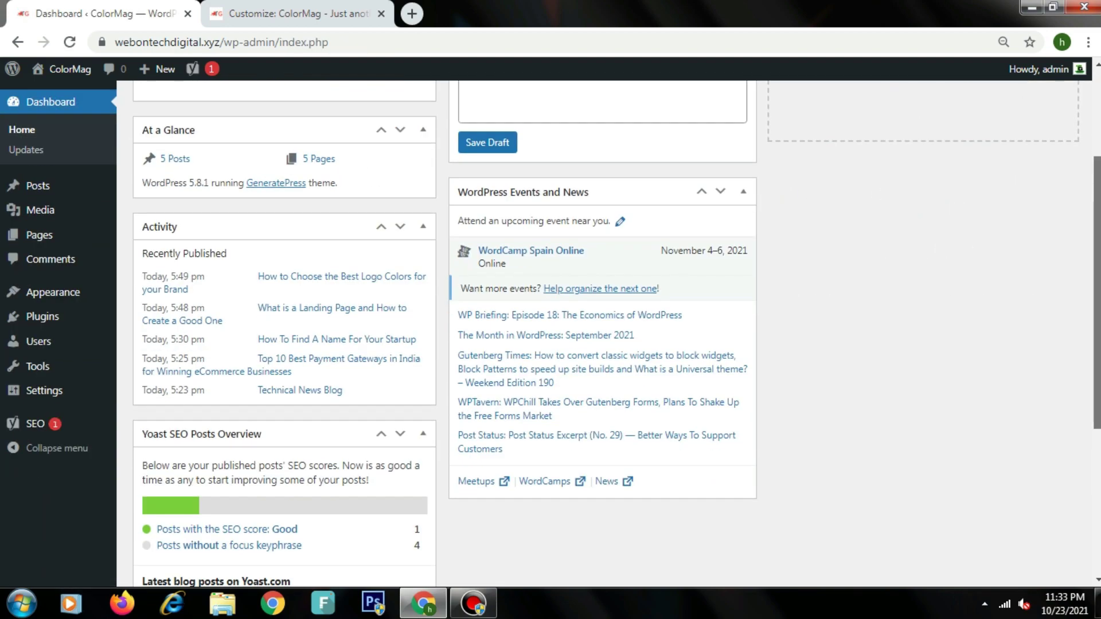
{"action": "scroll", "coordinate": [941, 240], "scroll_direction": "up", "scroll_amount": 6}
{"action": "scroll", "coordinate": [941, 240], "scroll_direction": "up", "scroll_amount": 2}
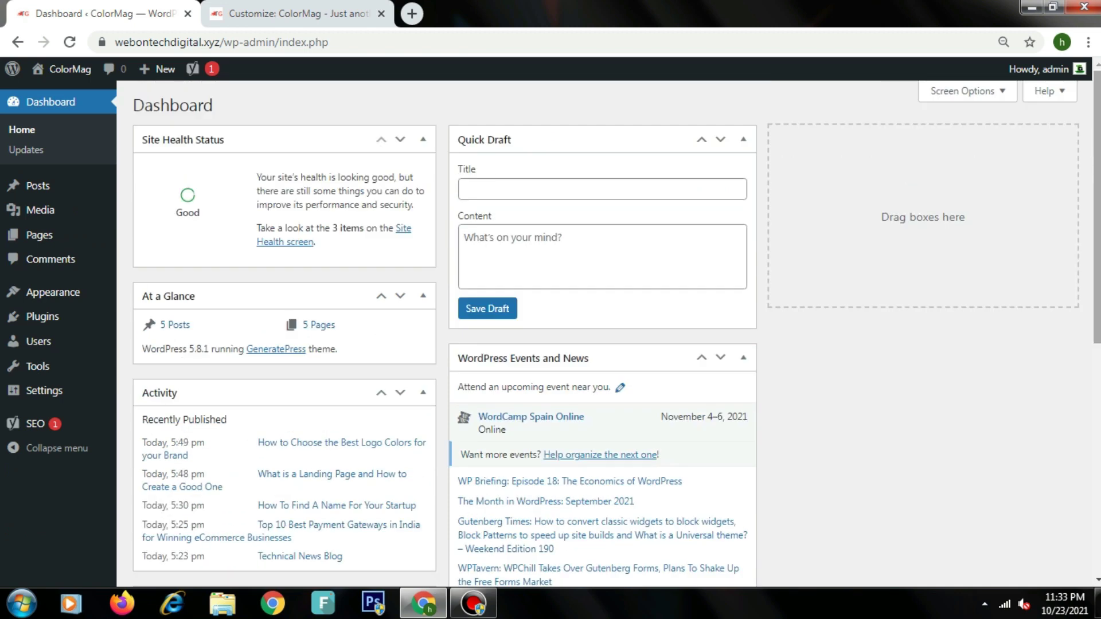
Return to the Customizer, leave the footer widgets and review the site title and tagline in Site Identity.
{"action": "left_click", "coordinate": [275, 14]}
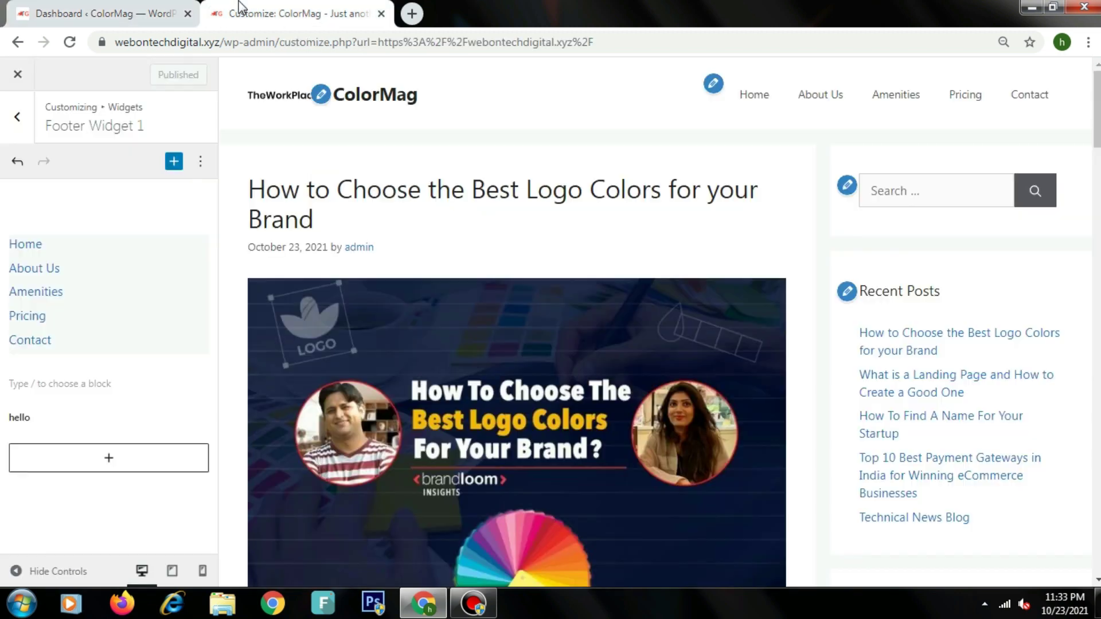
{"action": "left_click", "coordinate": [19, 113]}
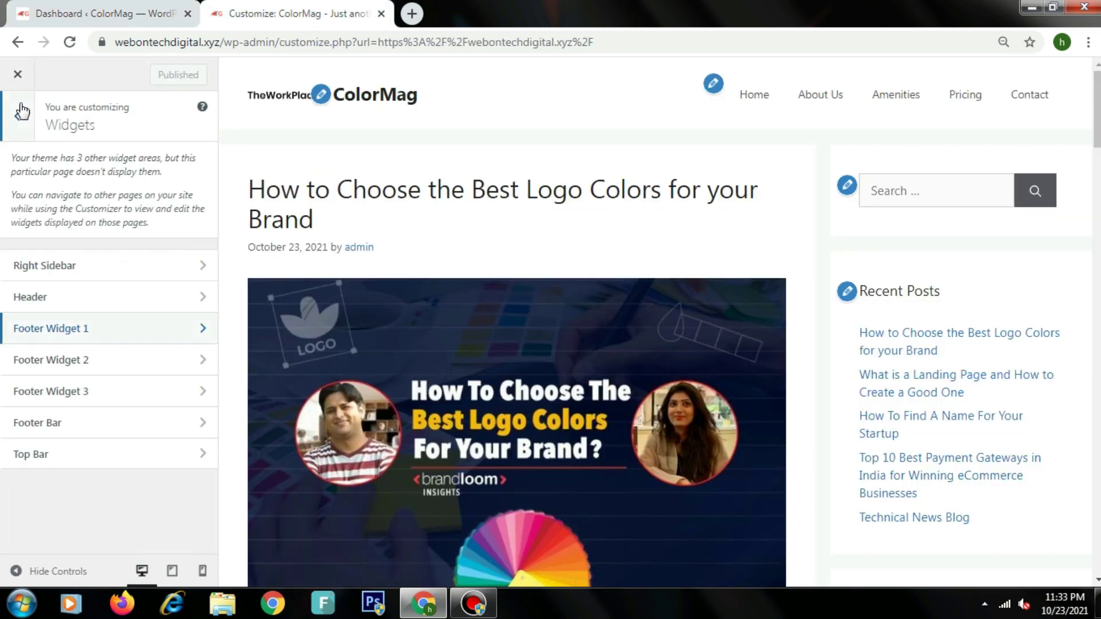
{"action": "left_click", "coordinate": [20, 111]}
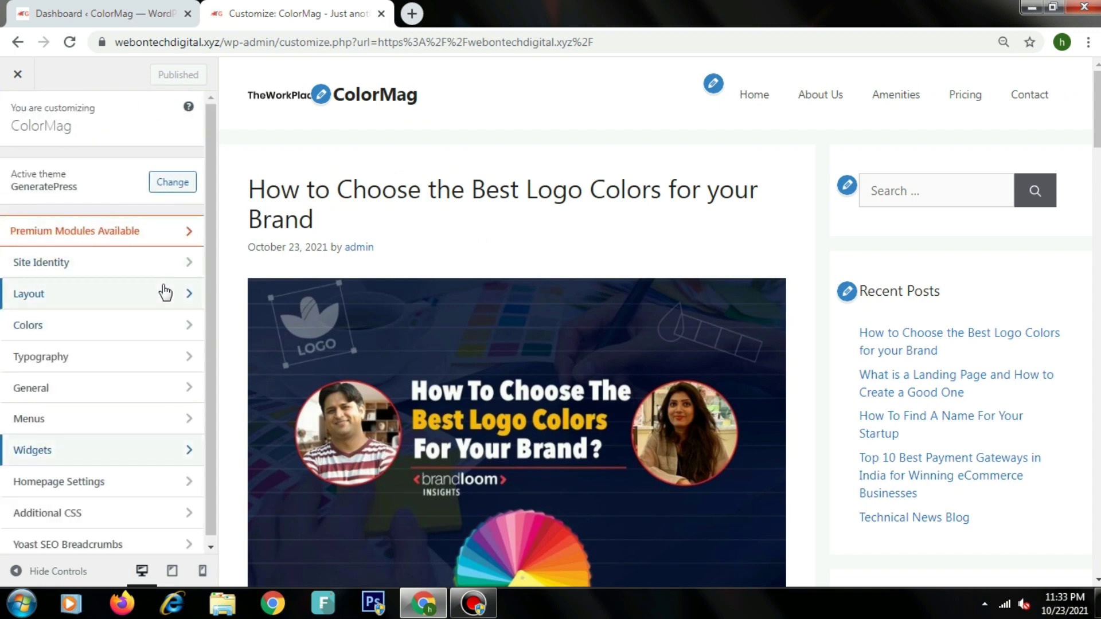
{"action": "left_click", "coordinate": [174, 268]}
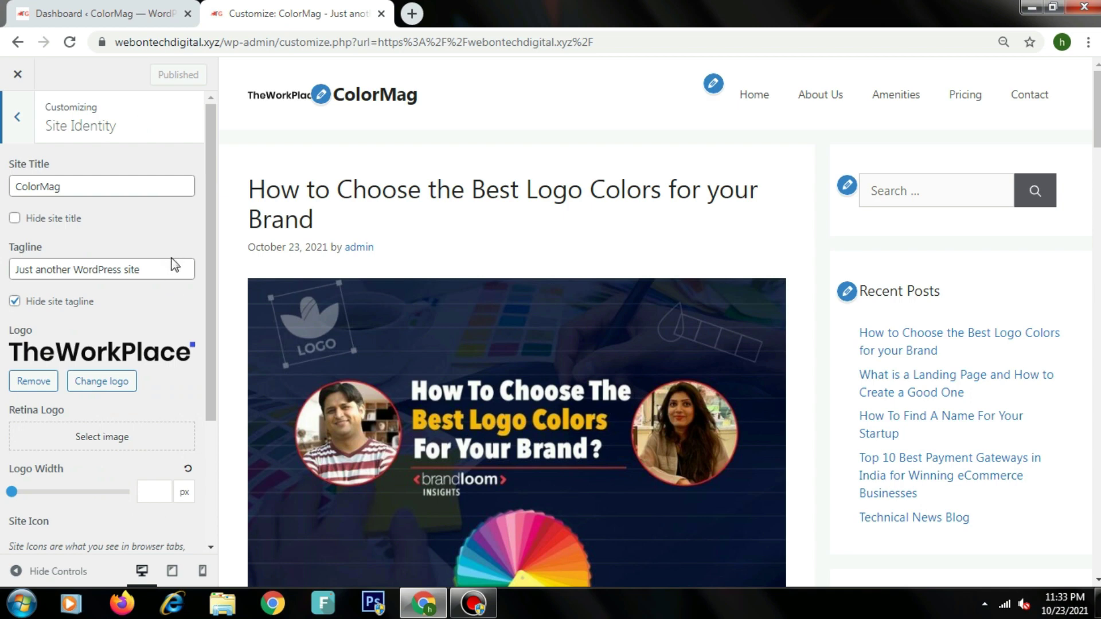
{"action": "left_click_drag", "start_coordinate": [174, 268], "coordinate": [3, 269]}
{"action": "left_click_drag", "start_coordinate": [169, 186], "coordinate": [8, 212]}
{"action": "left_click", "coordinate": [17, 117]}
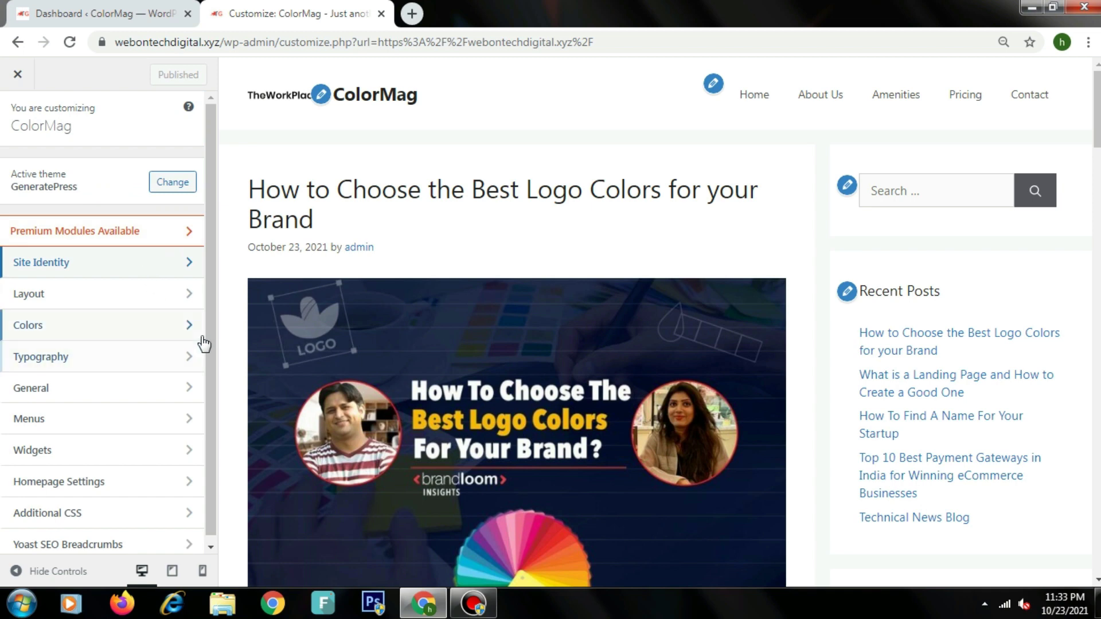
Try the static page option in Homepage Settings and switch the homepage display back to the latest posts.
{"action": "left_click", "coordinate": [150, 483]}
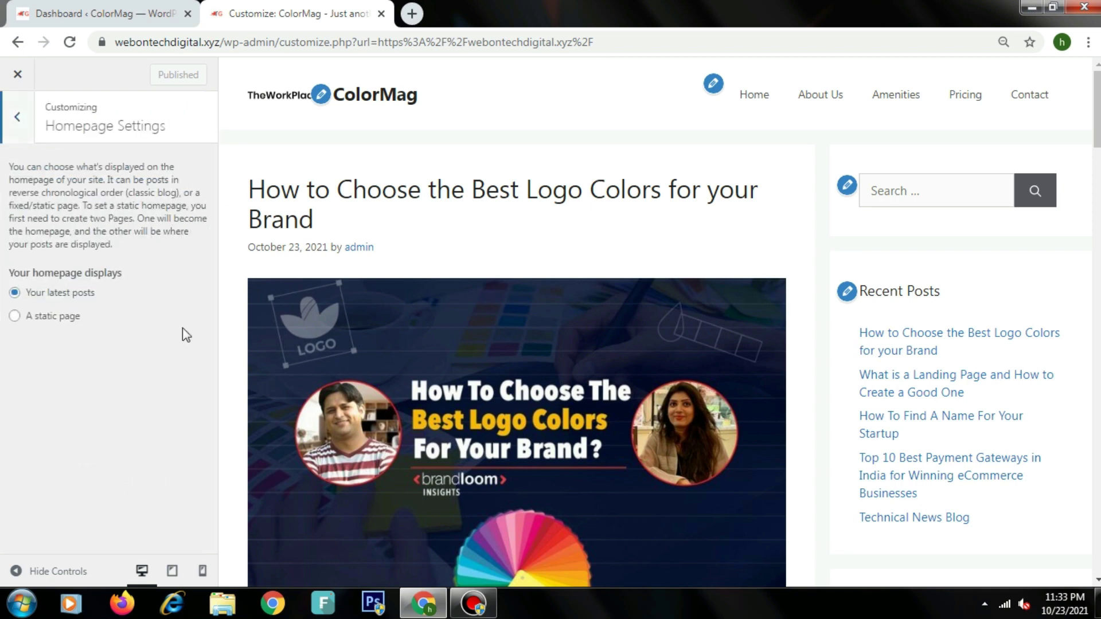
{"action": "left_click", "coordinate": [79, 317]}
{"action": "left_click", "coordinate": [92, 303]}
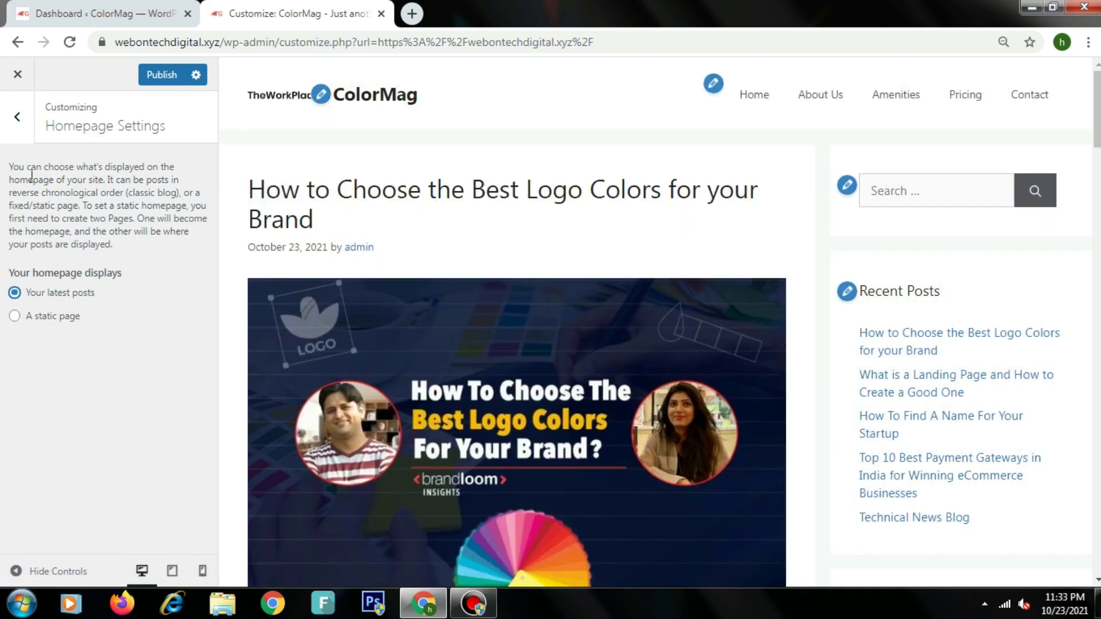
{"action": "left_click", "coordinate": [27, 142]}
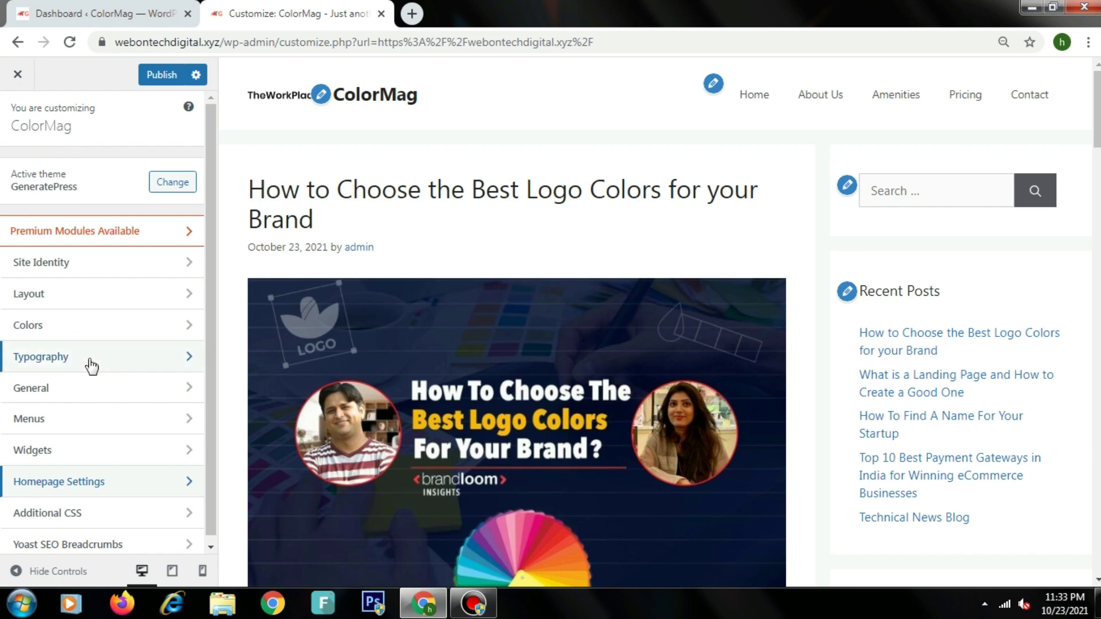
Review the Customizer's Menus section and its Typography settings, and return to the main list of sections.
{"action": "left_click", "coordinate": [162, 425]}
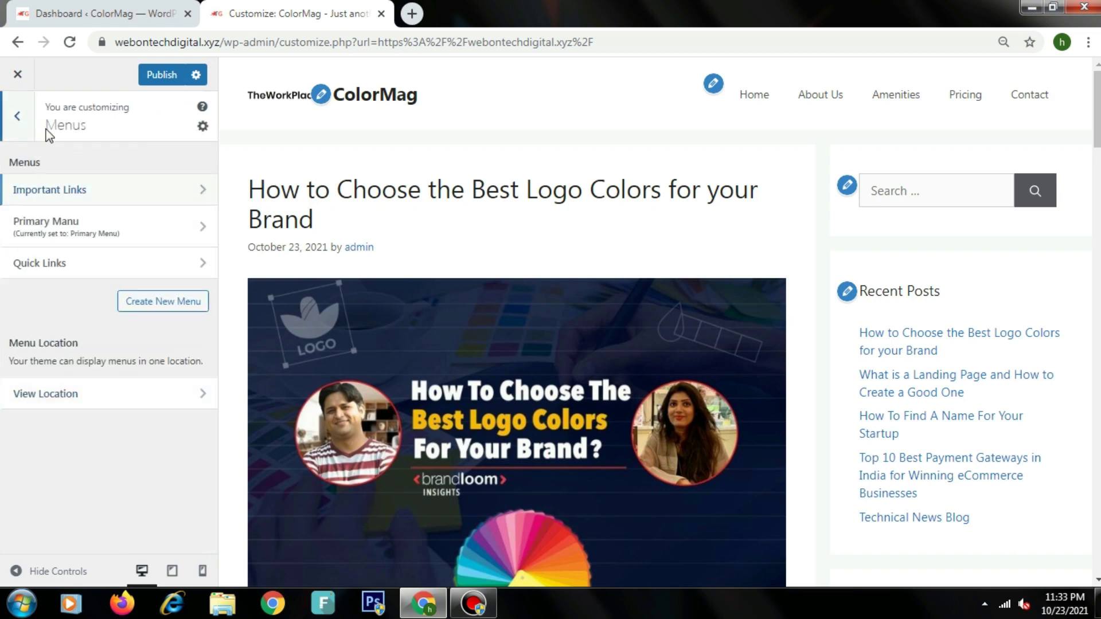
{"action": "left_click", "coordinate": [18, 116]}
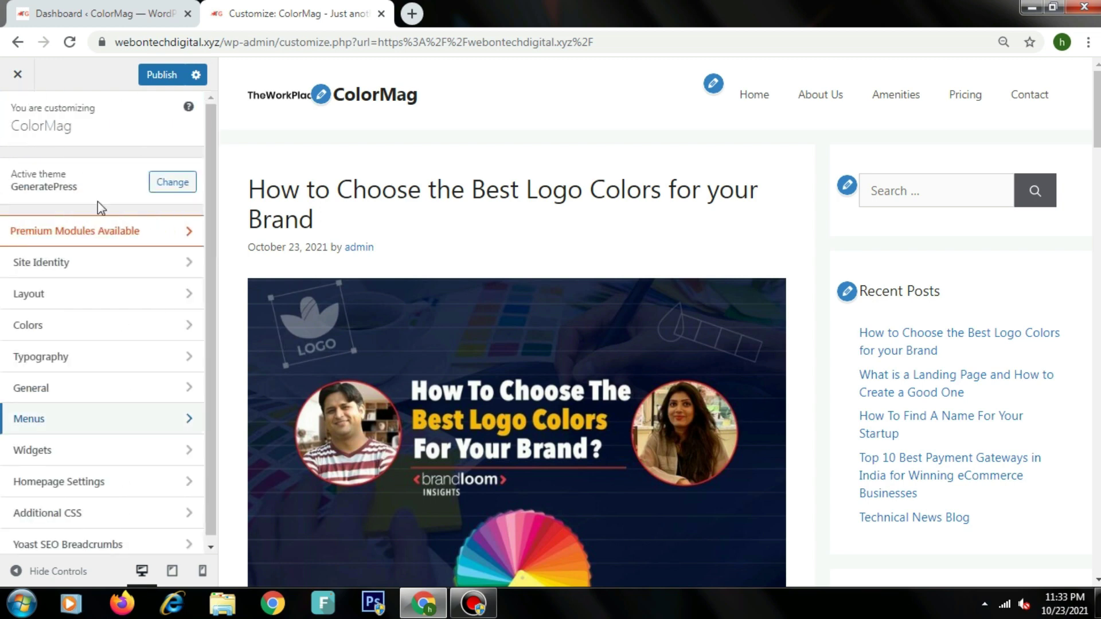
{"action": "left_click", "coordinate": [122, 355]}
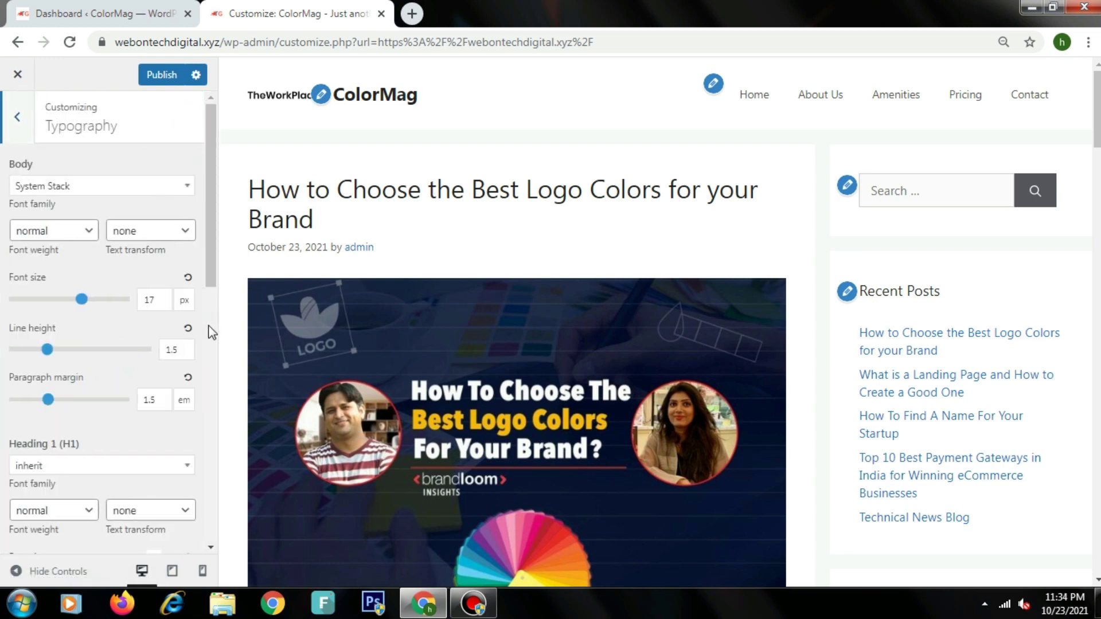
{"action": "scroll", "coordinate": [208, 327], "scroll_direction": "down", "scroll_amount": 5}
{"action": "scroll", "coordinate": [208, 327], "scroll_direction": "up", "scroll_amount": 8}
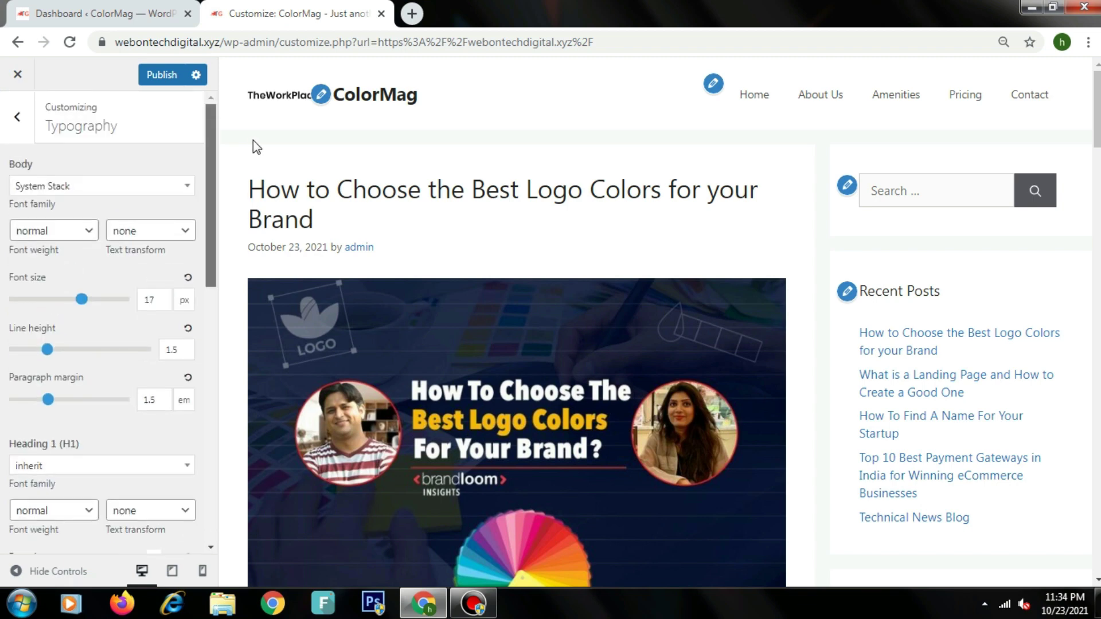
{"action": "left_click", "coordinate": [18, 109]}
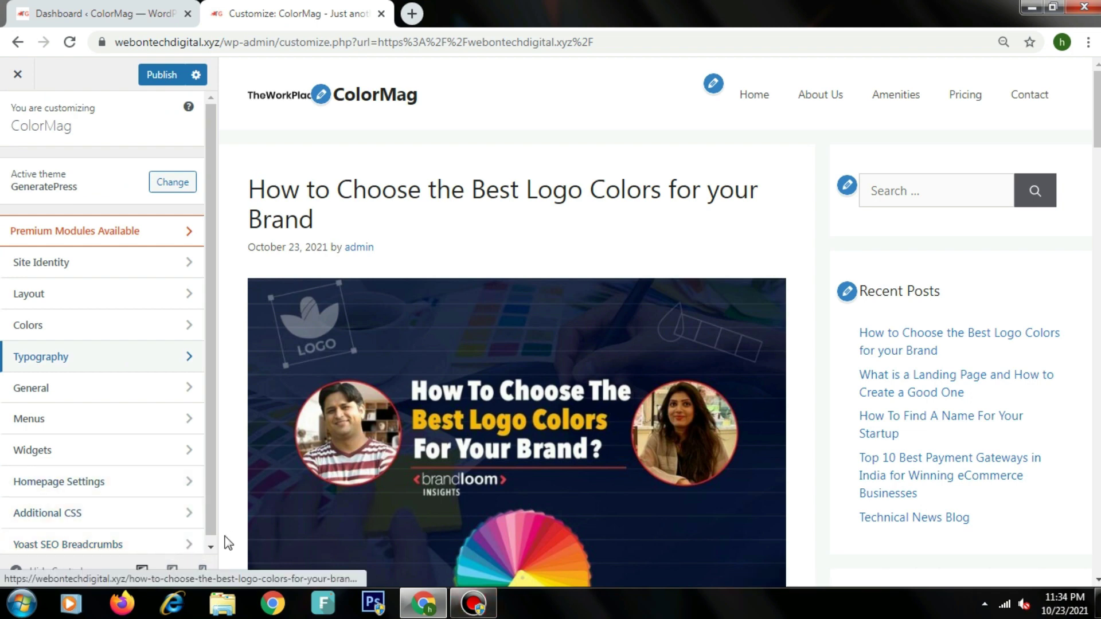
Open the Yoast SEO Breadcrumbs section of the Customizer to review its settings.
{"action": "left_click", "coordinate": [171, 545]}
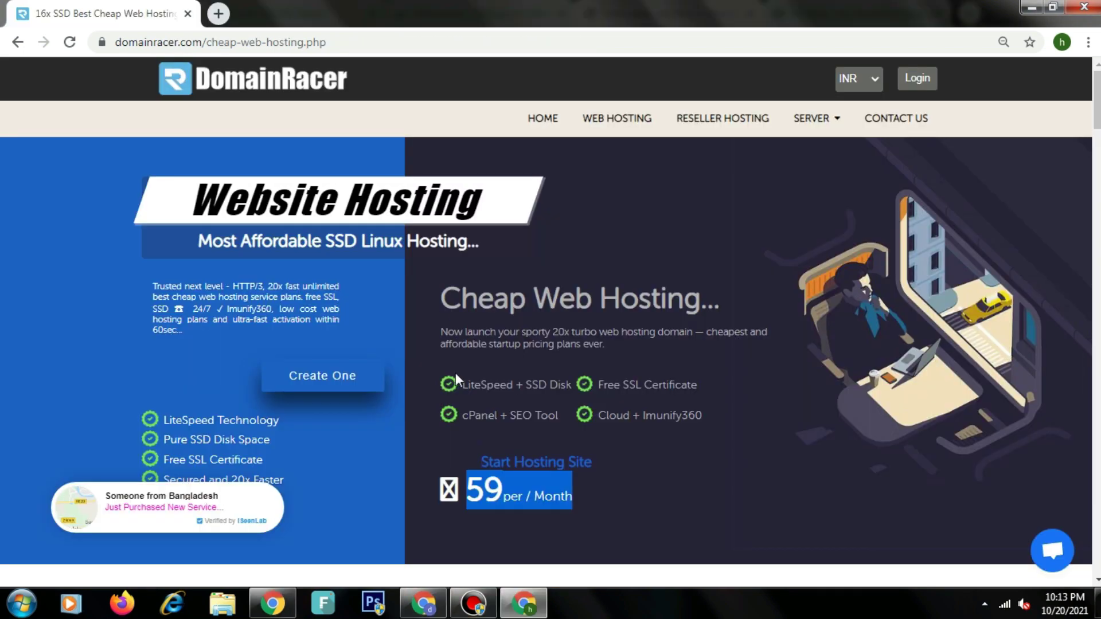
Review the listed hosting features on DomainRacer's cheap web hosting page and compare the Basic, Personal, Silver and Advanced plans.
{"action": "left_click_drag", "start_coordinate": [460, 386], "coordinate": [663, 390]}
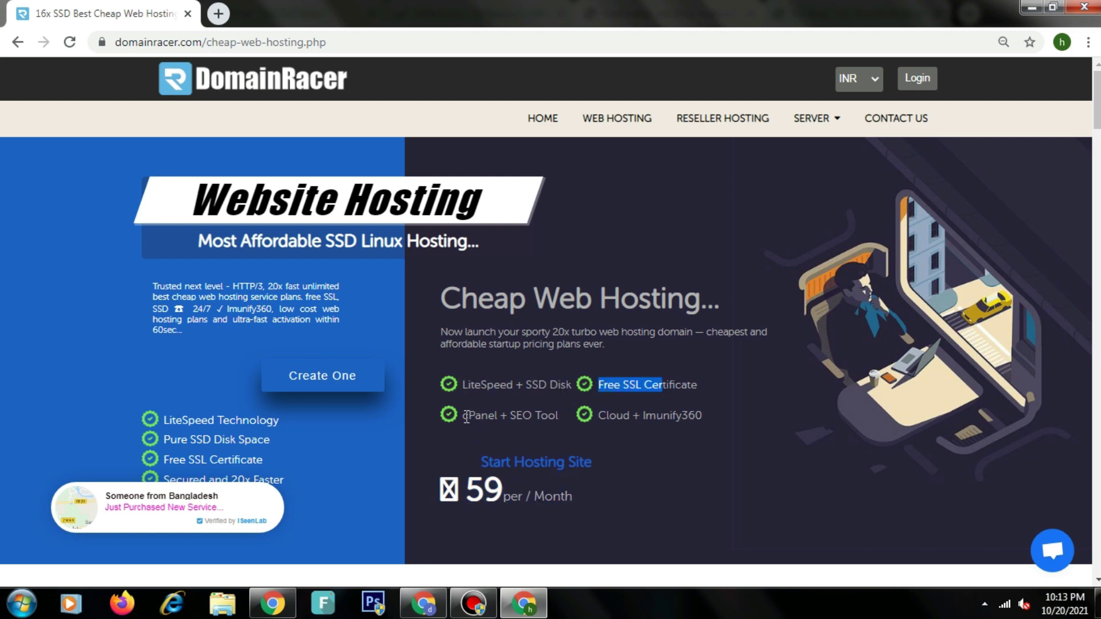
{"action": "left_click_drag", "start_coordinate": [466, 416], "coordinate": [739, 427]}
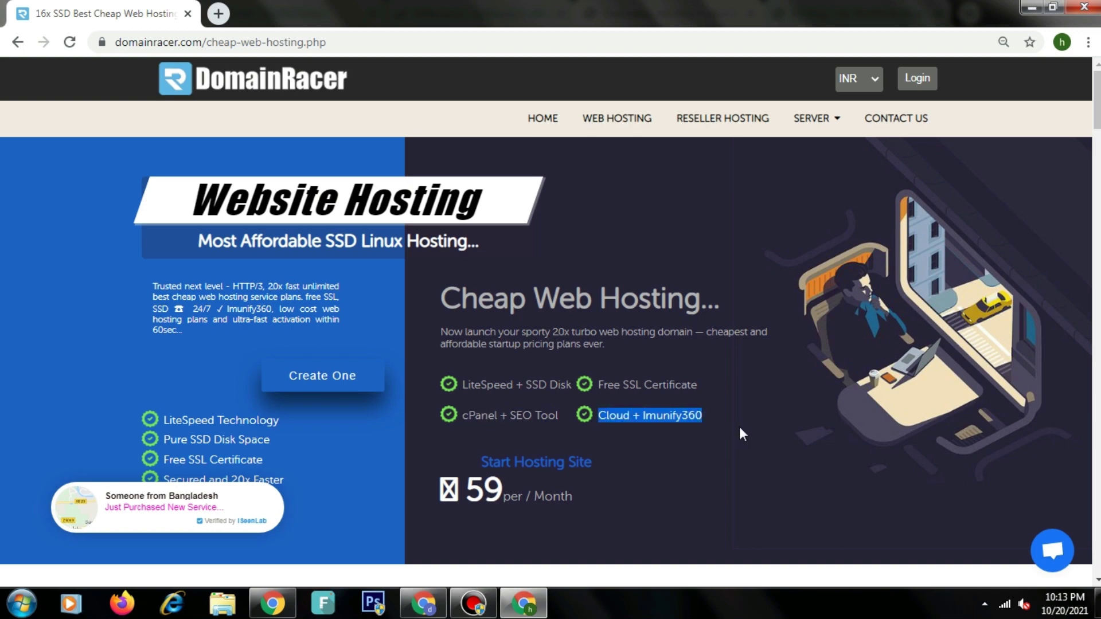
{"action": "left_click", "coordinate": [739, 428]}
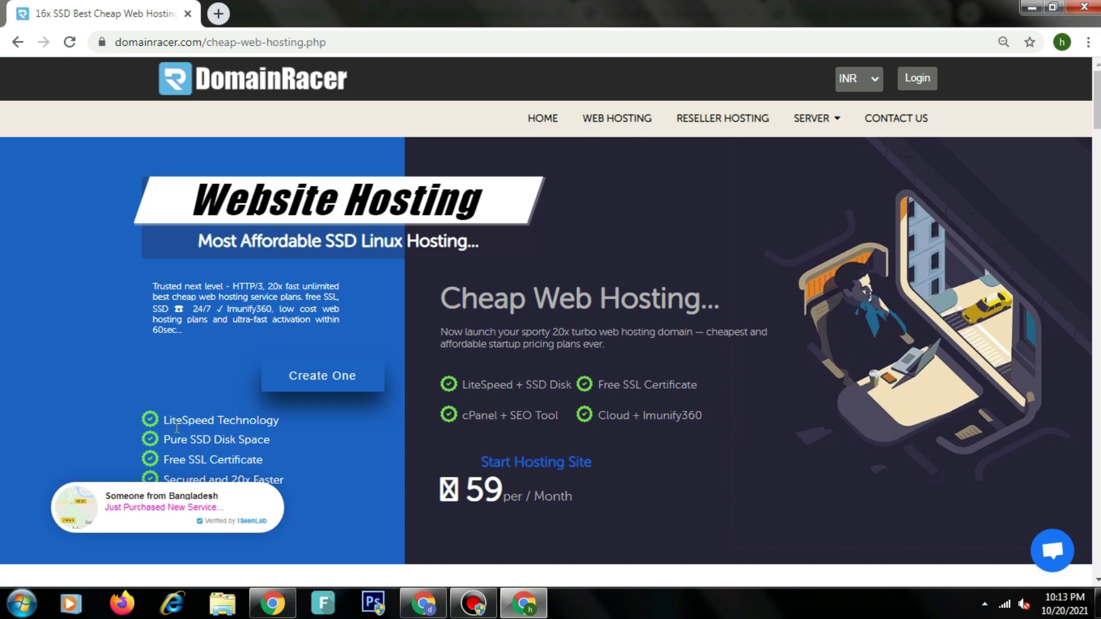
{"action": "scroll", "coordinate": [177, 427], "scroll_direction": "down", "scroll_amount": 10}
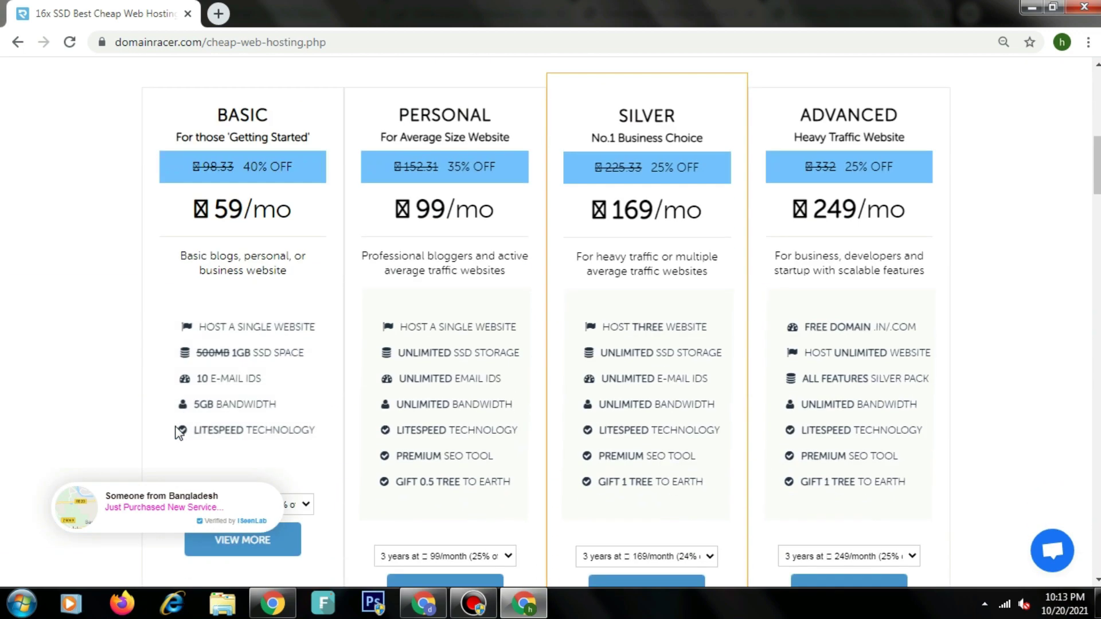
{"action": "scroll", "coordinate": [177, 433], "scroll_direction": "up", "scroll_amount": 1}
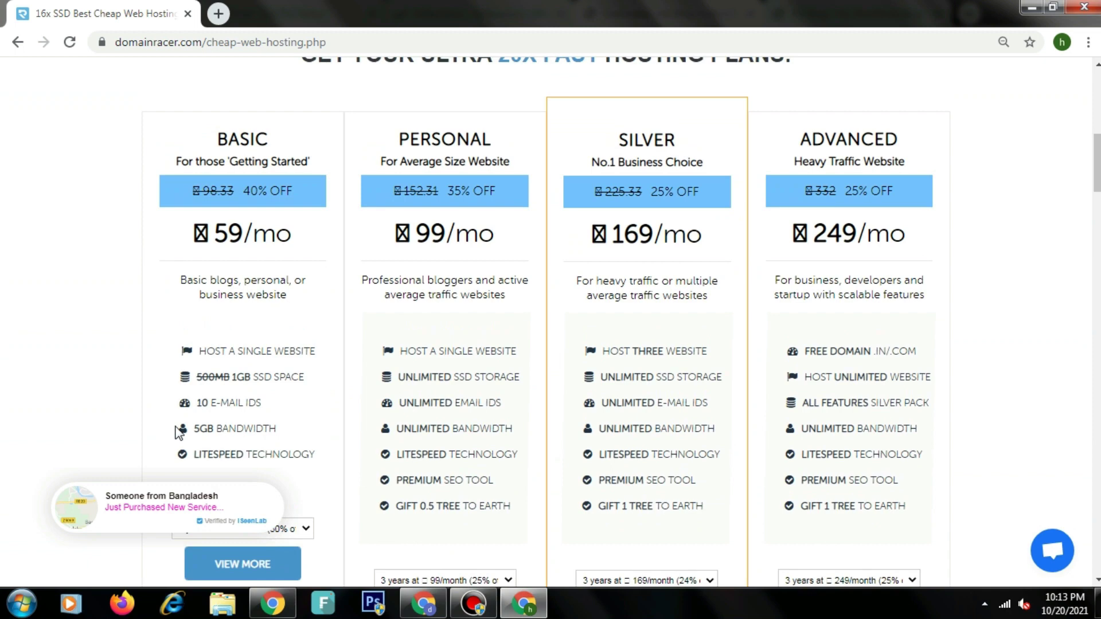